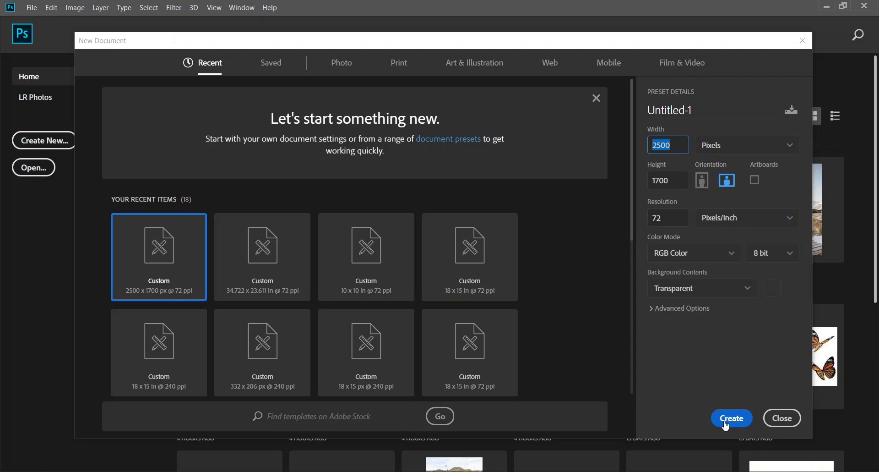
- Create a new 2500 x 1700 px document at 72 ppi in RGB Color with transparent background contents
left_click(726, 425)
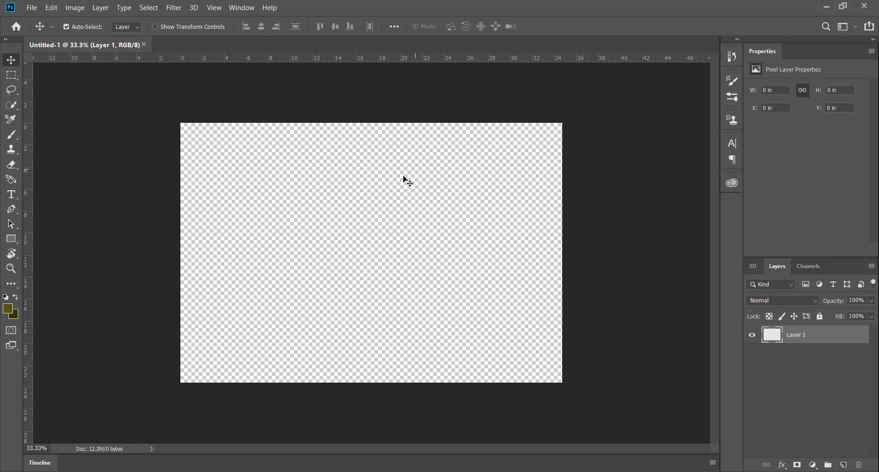
- Open the landscape picture and copy it into the Untitled-1 document as a new layer
left_click(31, 8)
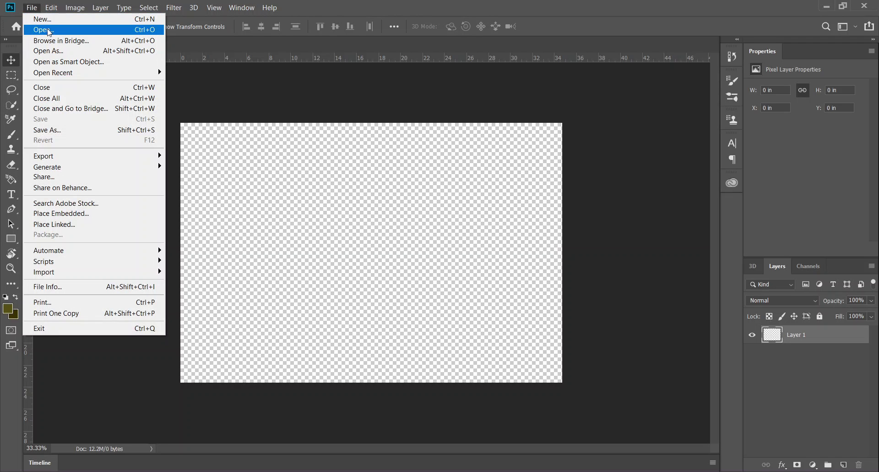
left_click(37, 29)
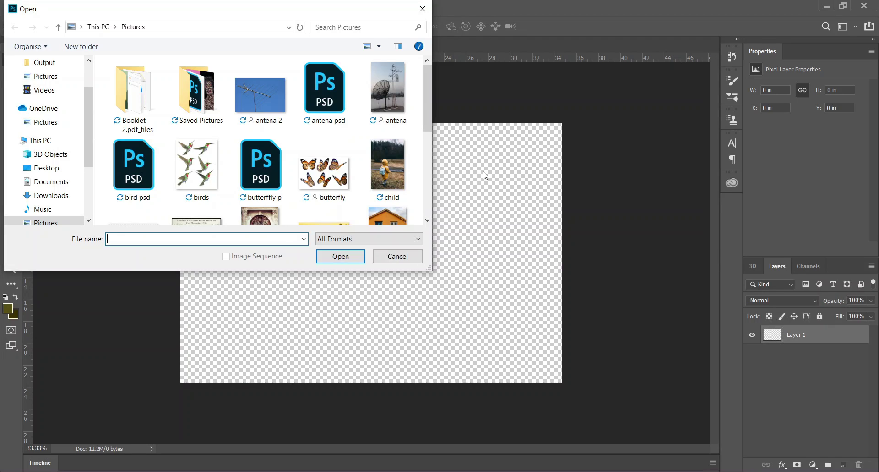
scroll(355, 143, "down", 3)
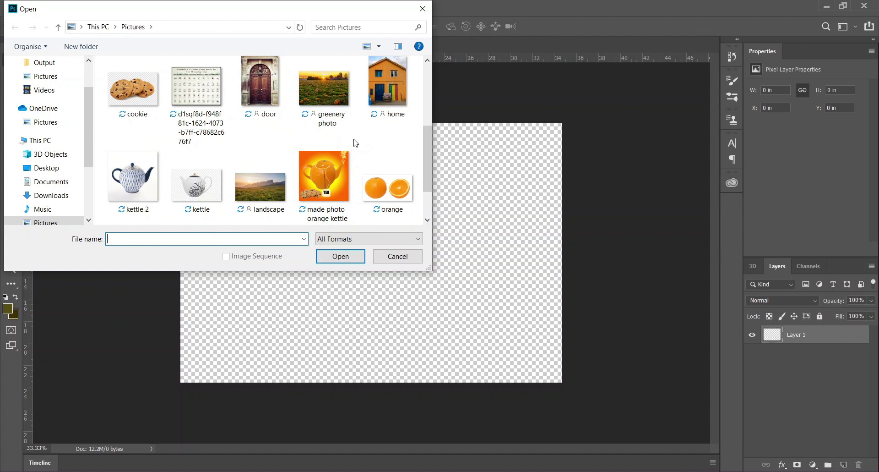
left_click(276, 176)
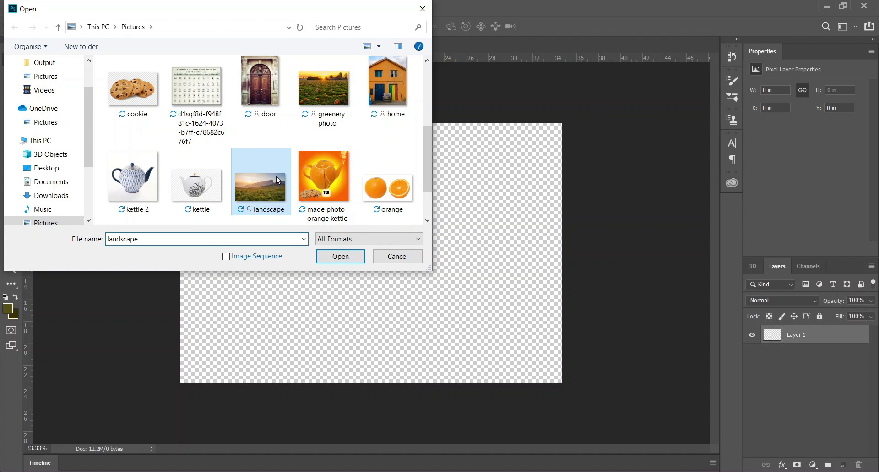
left_click(345, 257)
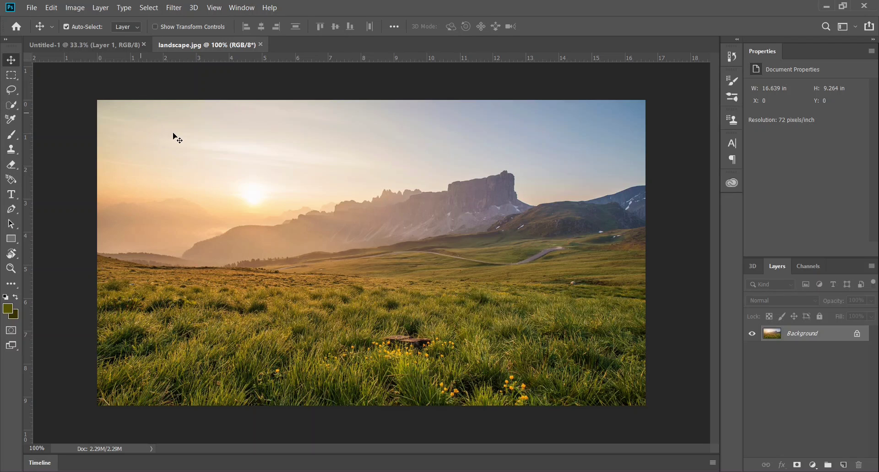
left_click_drag(95, 45, 284, 194)
key("ctrl")
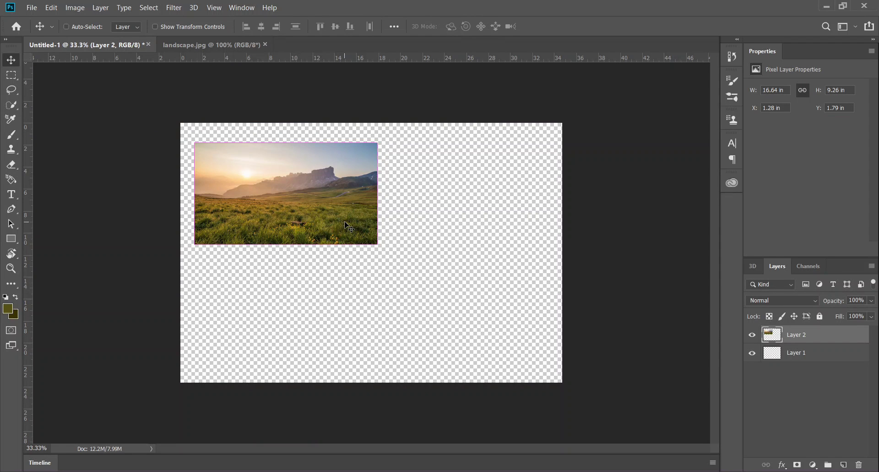
key("ctrl+t")
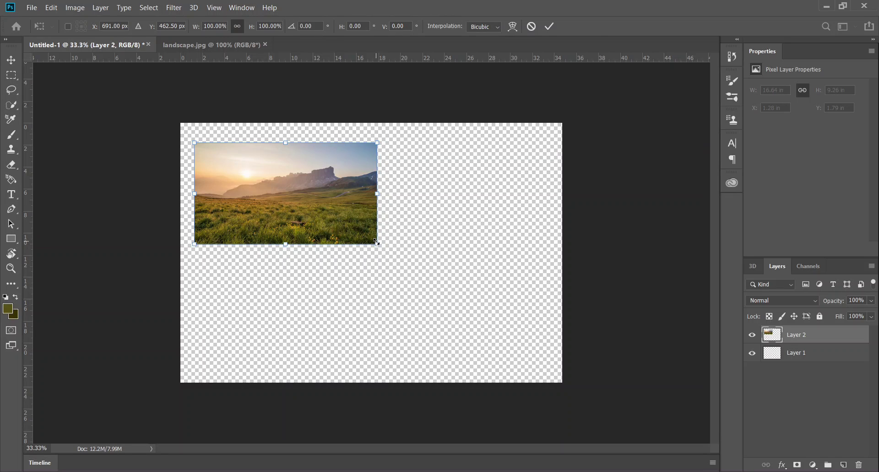
left_click_drag(375, 243, 533, 355)
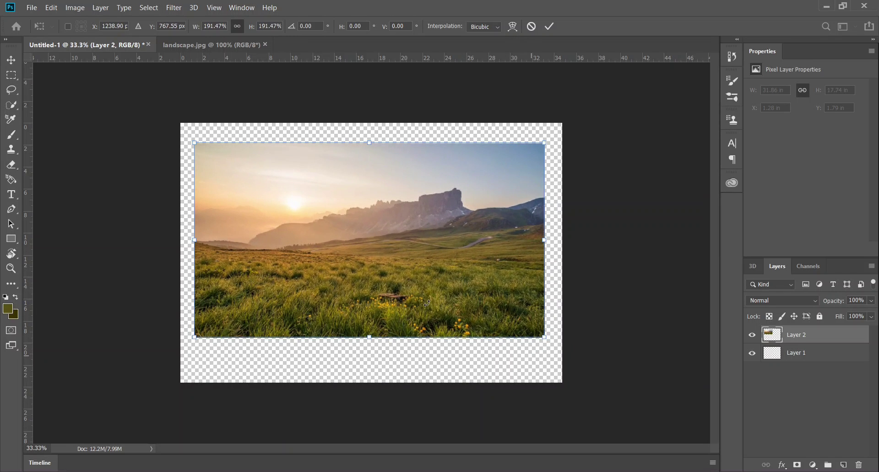
left_click_drag(339, 187, 321, 181)
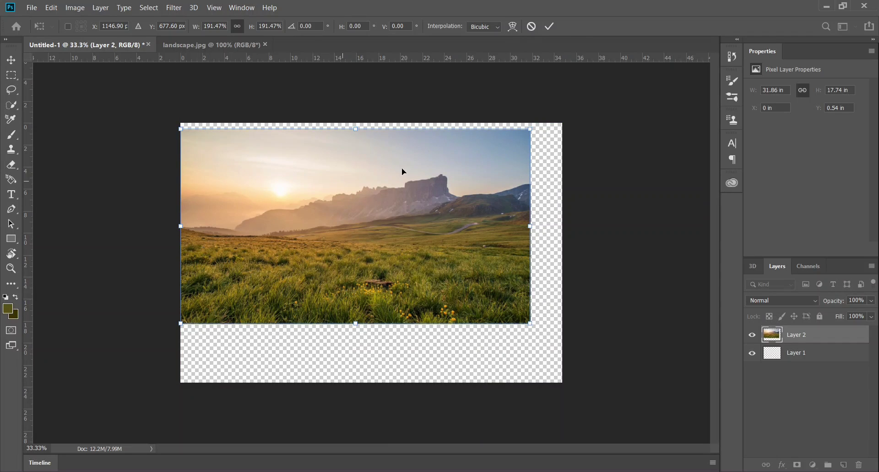
left_click_drag(530, 226, 558, 226)
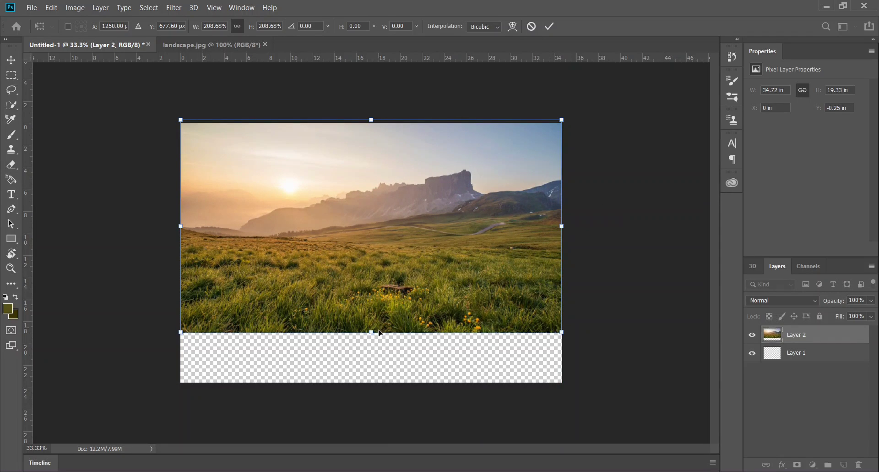
right_click(362, 251)
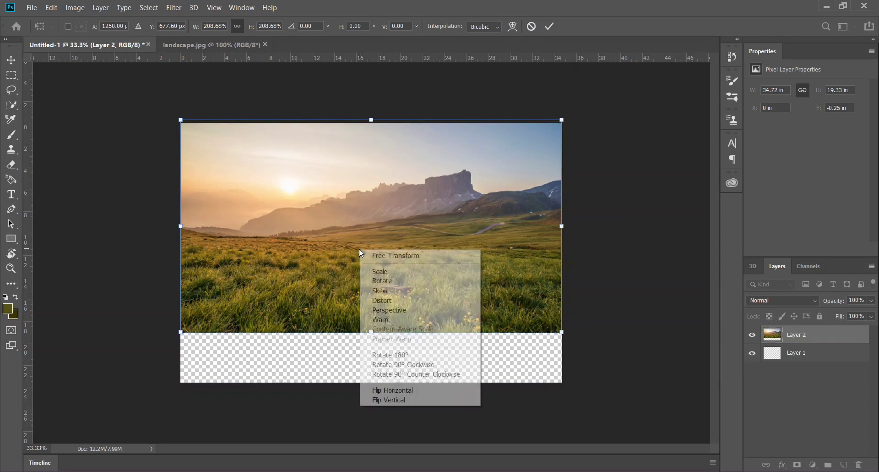
left_click(383, 305)
left_click_drag(373, 335, 383, 321)
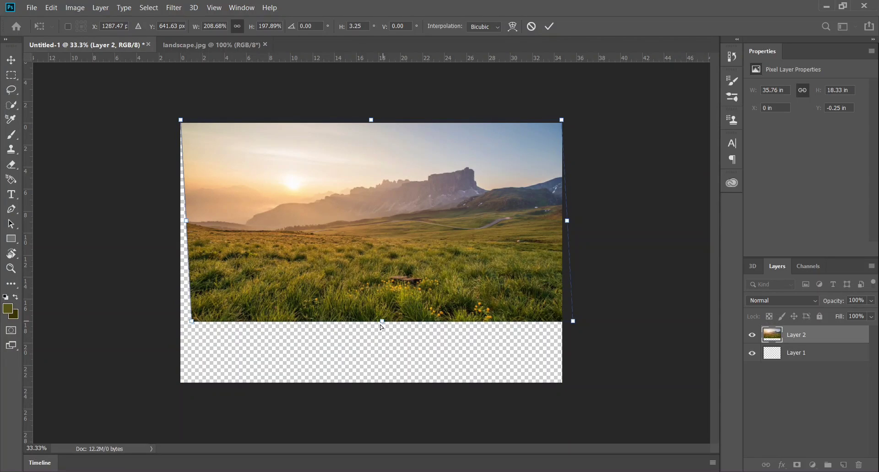
key("Escape")
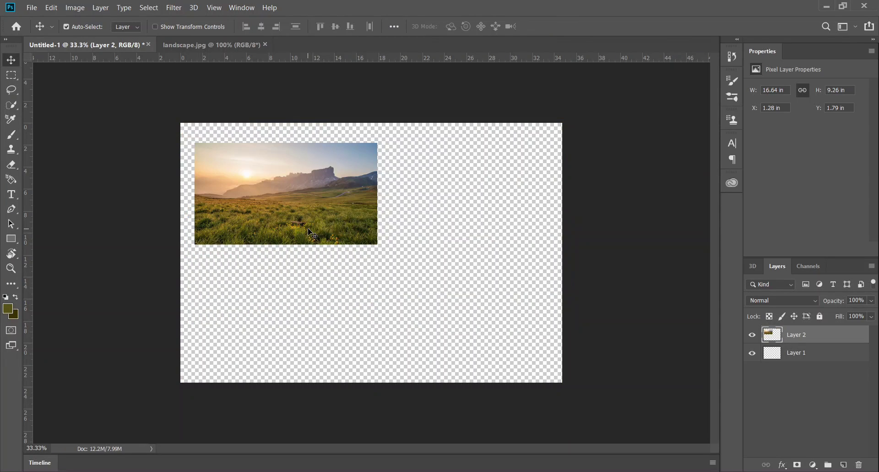
- Scale the landscape layer proportionally to the full canvas width, about 34.72 in, and align it with the canvas's top edge
key("ctrl+t")
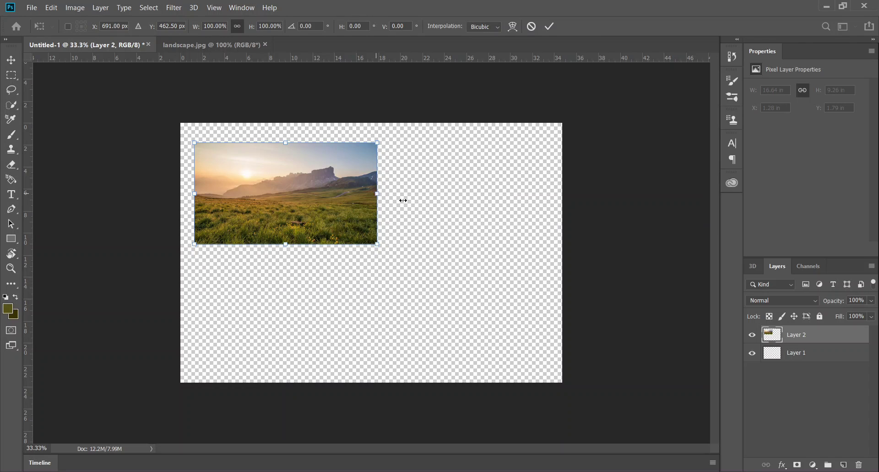
left_click_drag(403, 200, 550, 192)
mouse_move(384, 212)
left_mouse_down()
mouse_move(394, 227)
mouse_move(384, 237)
mouse_move(383, 224)
left_mouse_up()
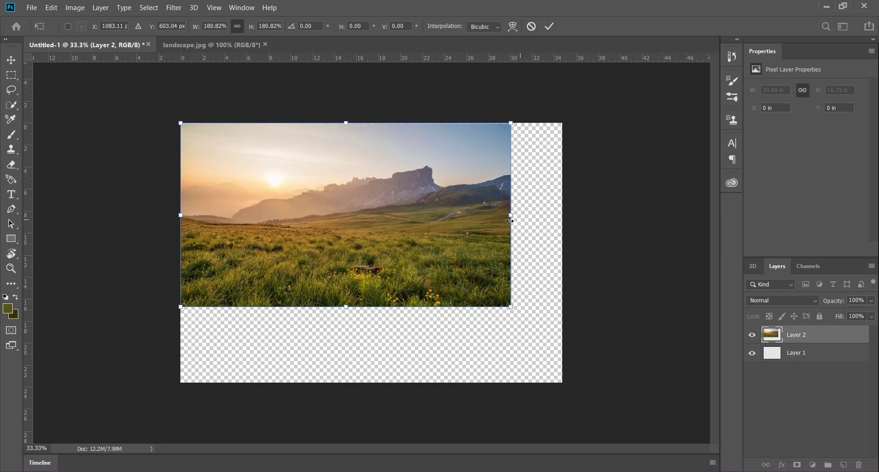
left_click_drag(509, 221, 562, 220)
mouse_move(480, 224)
left_mouse_down()
mouse_move(480, 256)
mouse_move(488, 233)
mouse_move(478, 232)
left_mouse_up()
mouse_move(409, 144)
left_mouse_down()
mouse_move(414, 151)
mouse_move(407, 147)
left_mouse_up()
key("Return")
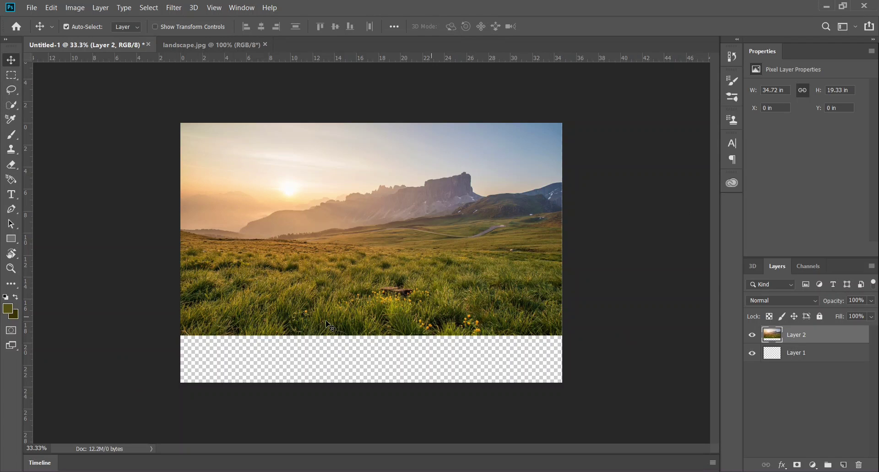
- Select the full-width grass area in the lower landscape, stretch it down to about 155.7% height to fill the canvas, and deselect
left_click(11, 75)
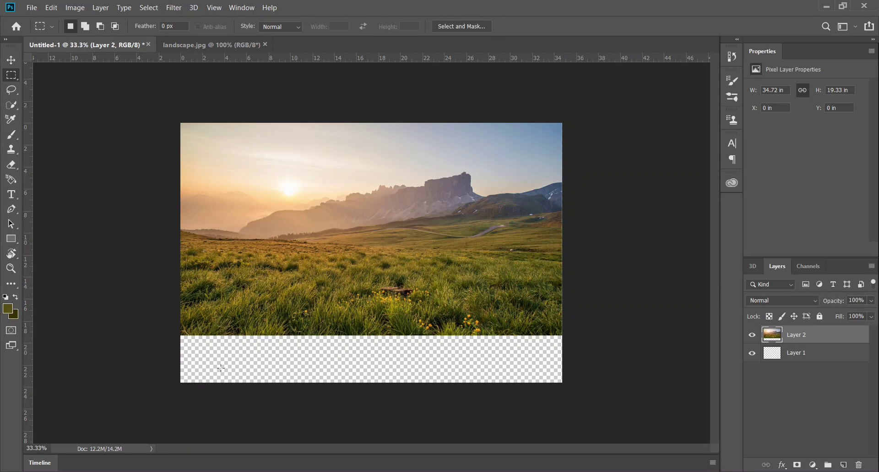
left_click_drag(180, 254, 605, 336)
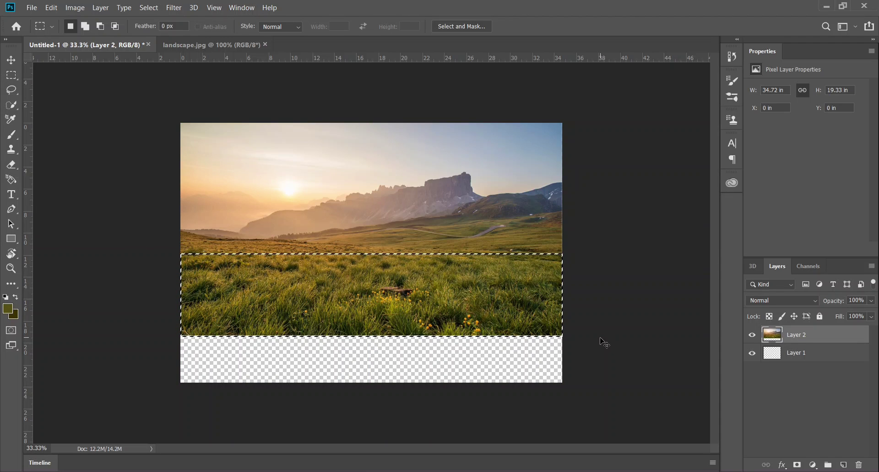
key("ctrl+t")
right_click(319, 286)
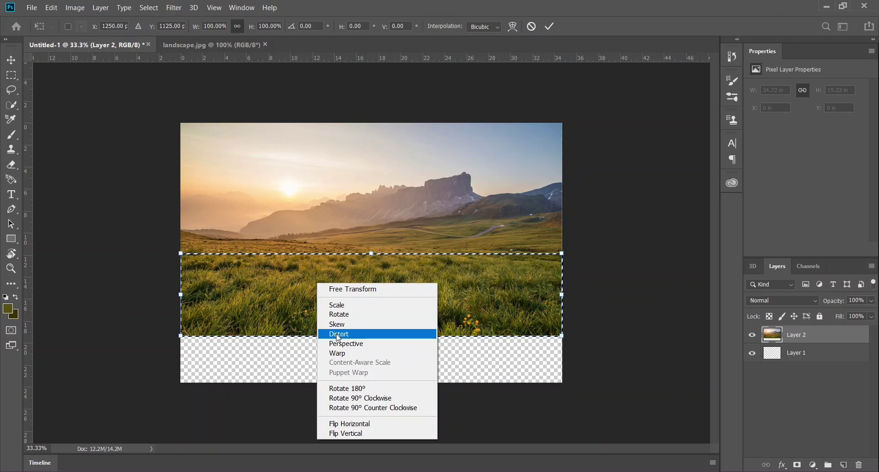
left_click(339, 333)
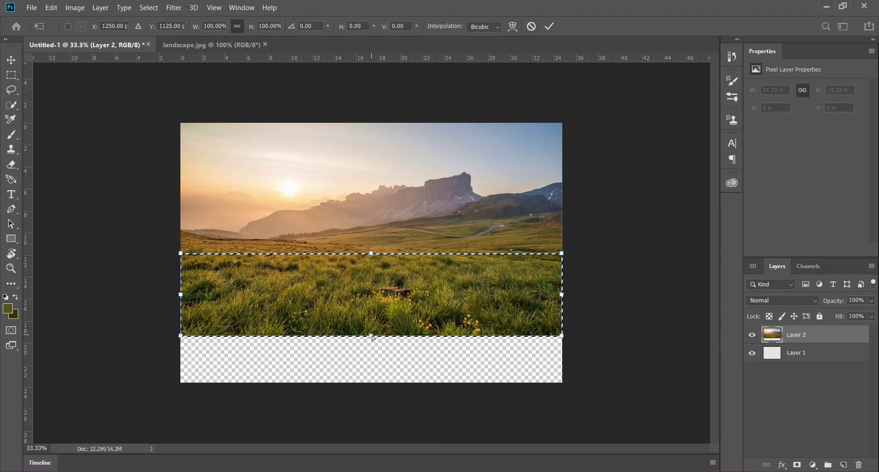
right_click(362, 283)
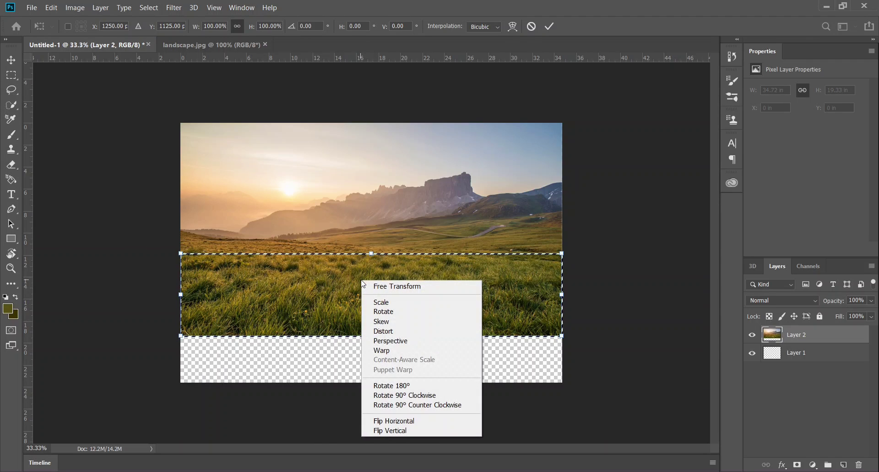
left_click(294, 312)
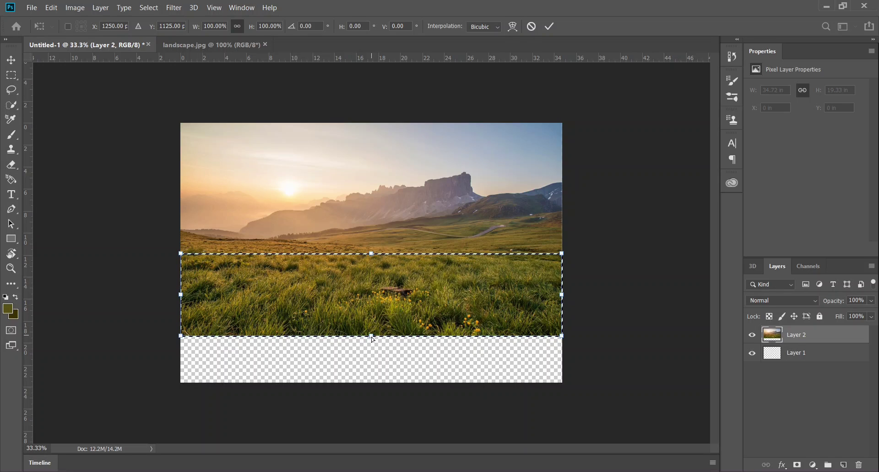
left_click_drag(372, 337, 375, 384)
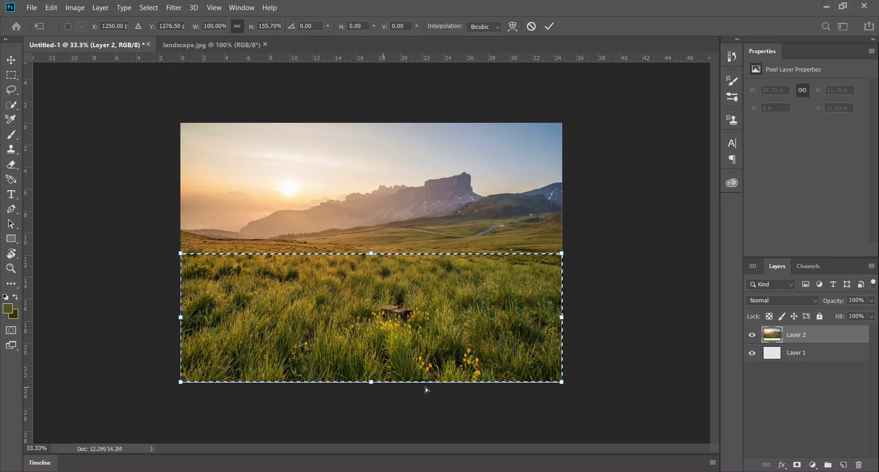
key("Return")
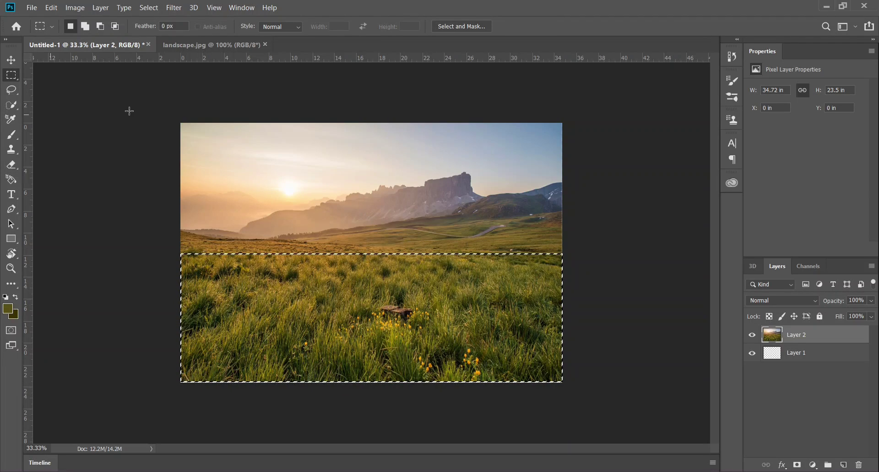
key("l")
left_click(233, 168)
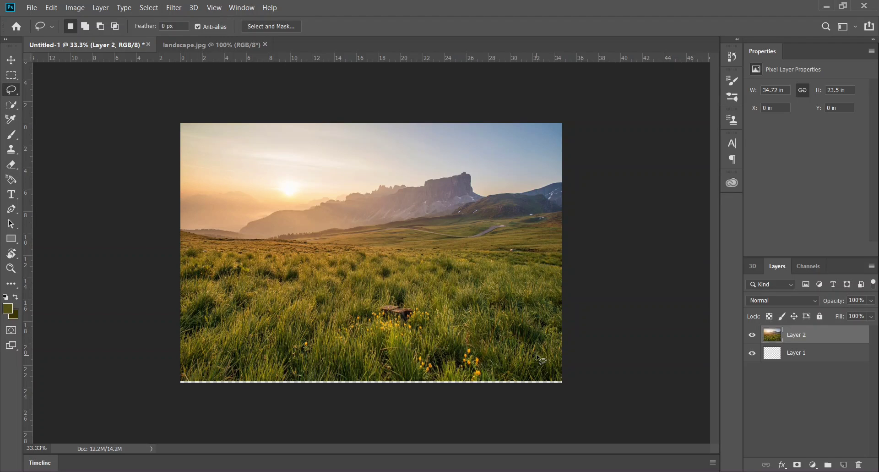
key("c")
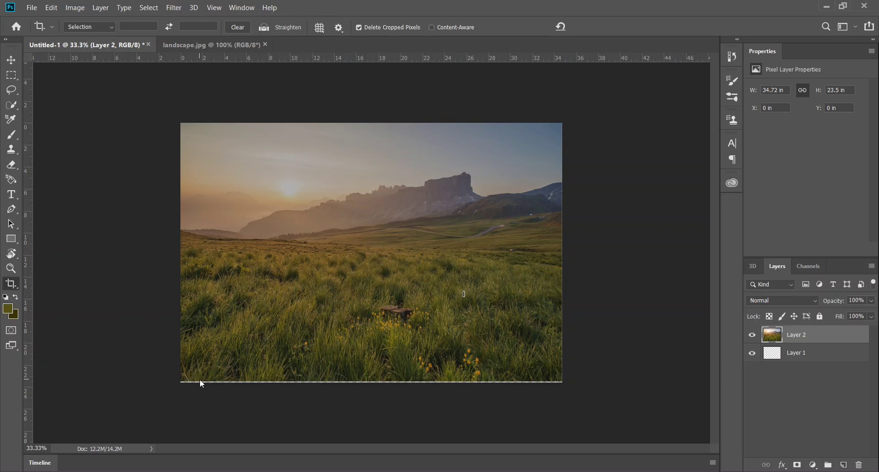
left_click_drag(464, 329, 512, 332)
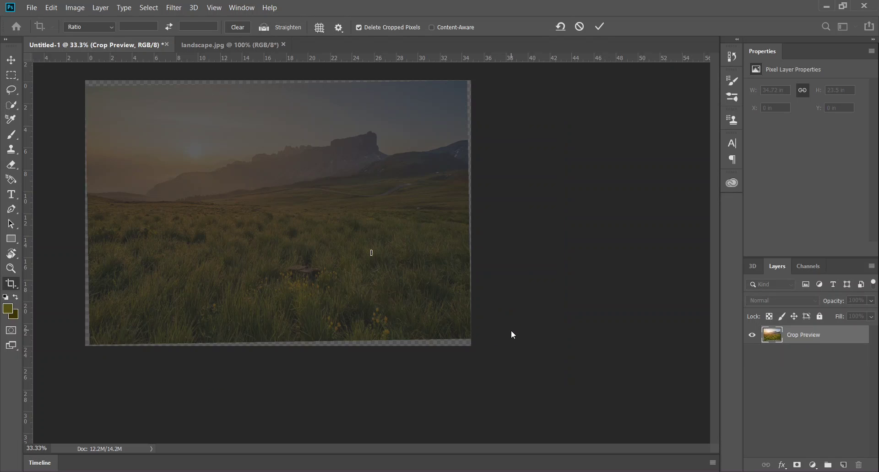
key("Return")
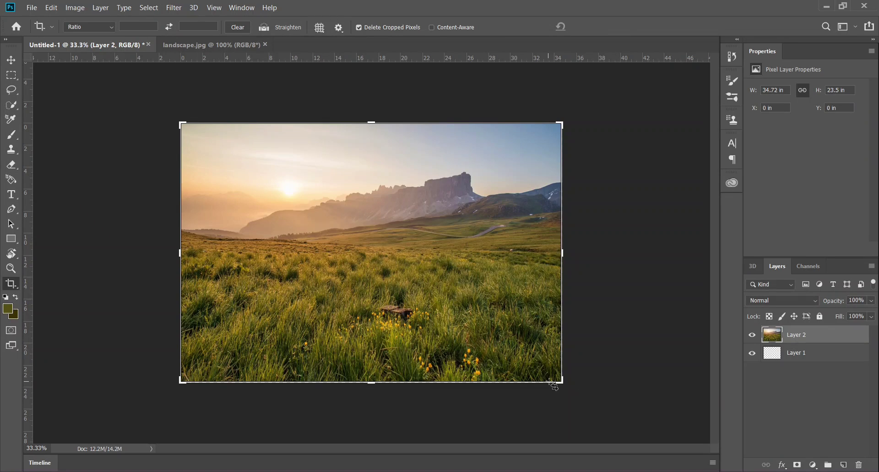
- Crop the canvas slightly to trim the thin empty strip along the landscape's bottom edge
left_click_drag(560, 379, 564, 383)
left_click_drag(567, 257, 562, 254)
key("Return")
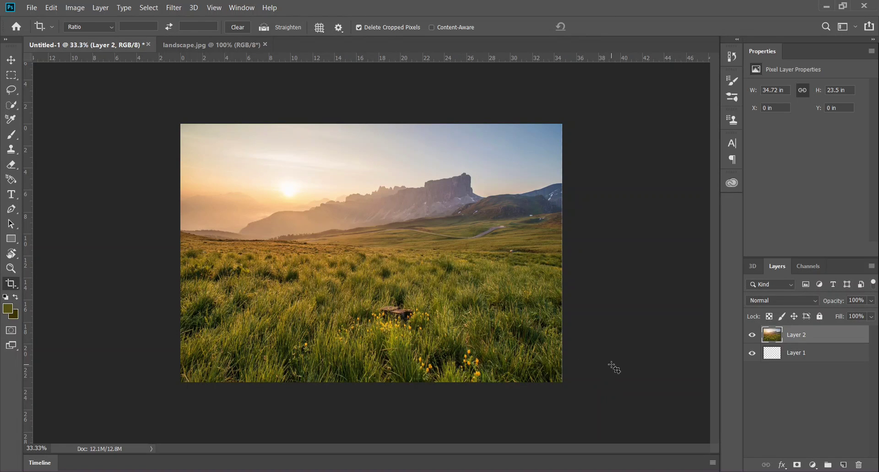
key("z")
left_click(343, 276)
scroll(388, 283, "down", 3)
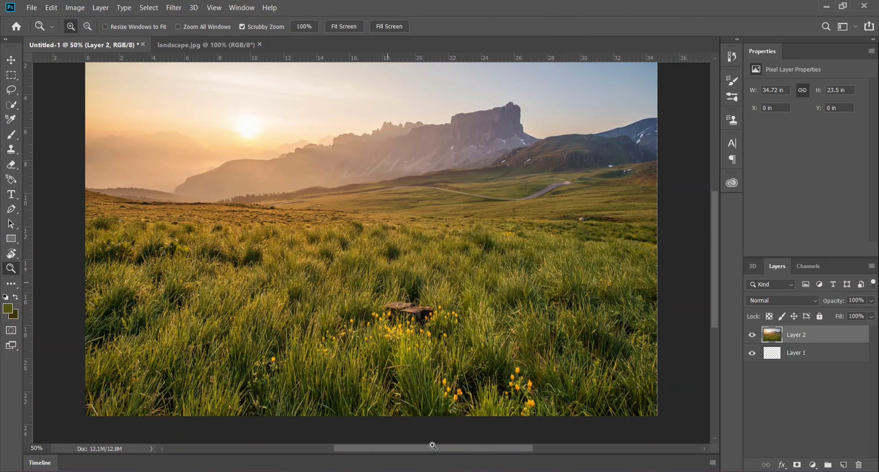
left_click(440, 331, "alt")
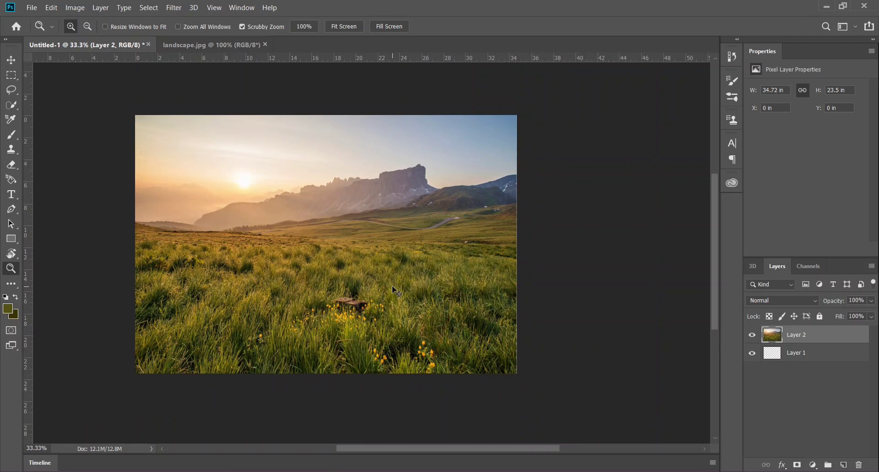
- Open the shoes picture from the Pictures folder as a separate document
key("ctrl+o")
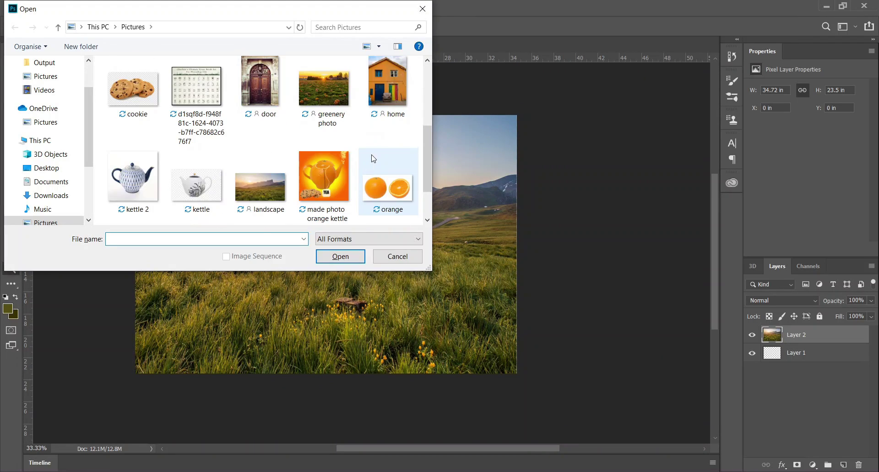
scroll(261, 183, "down", 2)
left_click(133, 188)
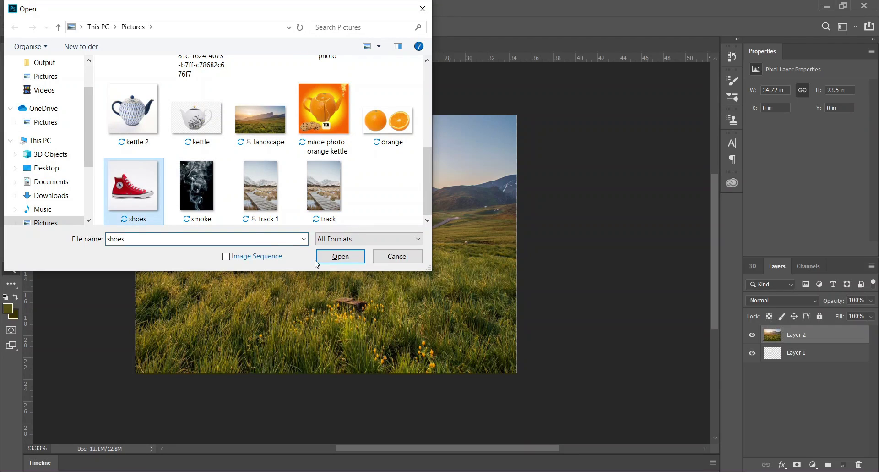
left_click(317, 260)
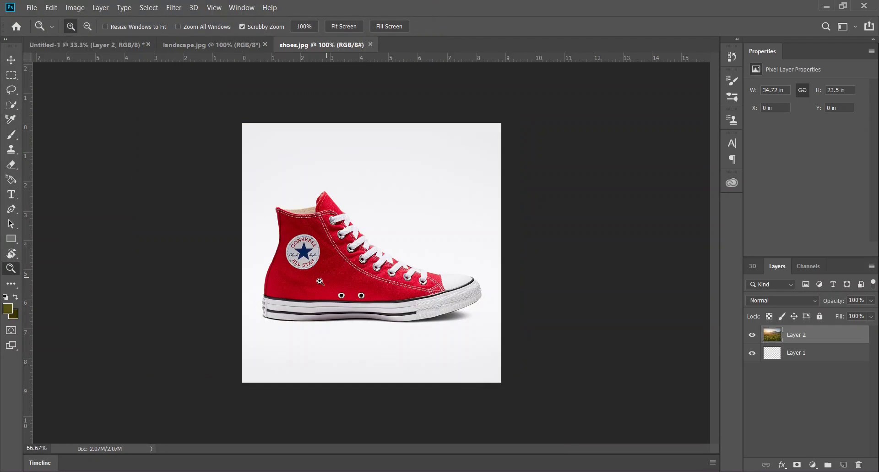
- Select the whole red sneaker, including its laces and white sole, with Quick Selection
left_click(316, 293)
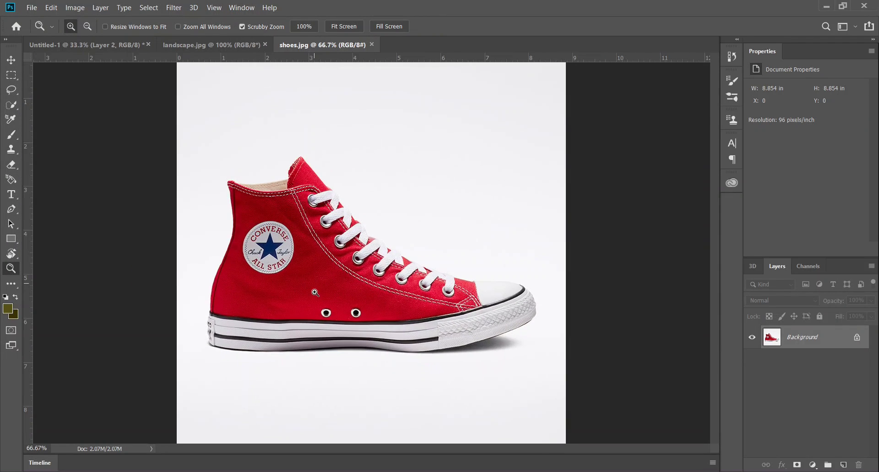
left_click(316, 293)
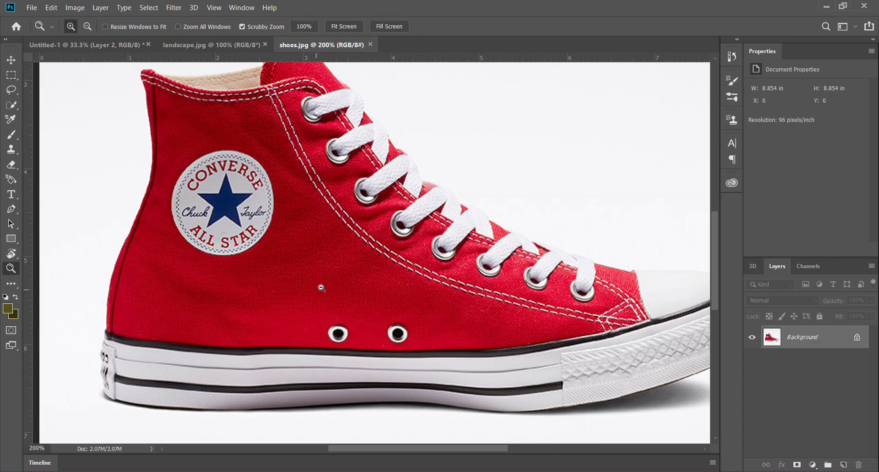
left_click(321, 288, "alt")
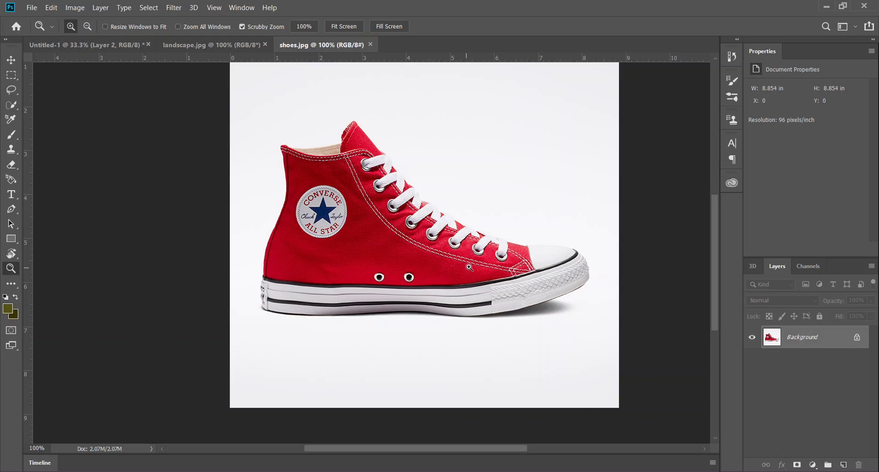
key("w")
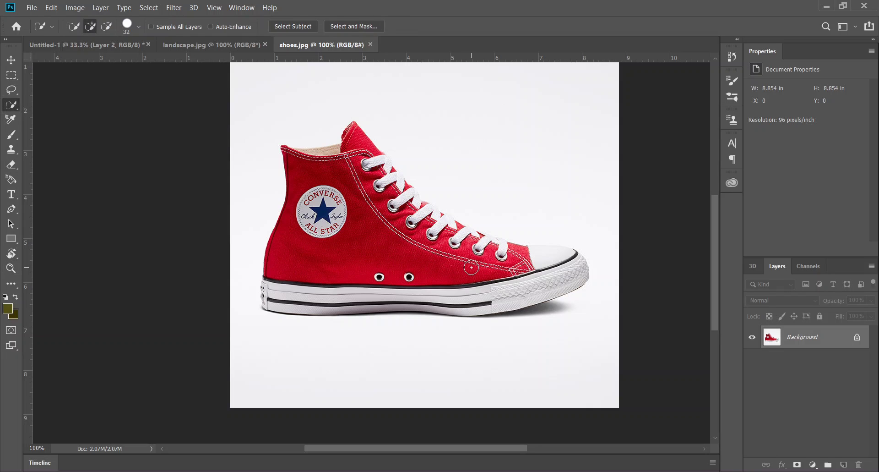
left_click(320, 184)
mouse_move(320, 184)
left_mouse_down()
mouse_move(349, 253)
mouse_move(389, 282)
mouse_move(509, 294)
mouse_move(545, 270)
mouse_move(453, 243)
mouse_move(378, 177)
mouse_move(350, 133)
mouse_move(320, 160)
mouse_move(287, 283)
mouse_move(293, 305)
mouse_move(412, 307)
mouse_move(554, 253)
mouse_move(467, 233)
mouse_move(414, 209)
mouse_move(382, 169)
mouse_move(401, 196)
mouse_move(467, 240)
mouse_move(488, 243)
left_mouse_up()
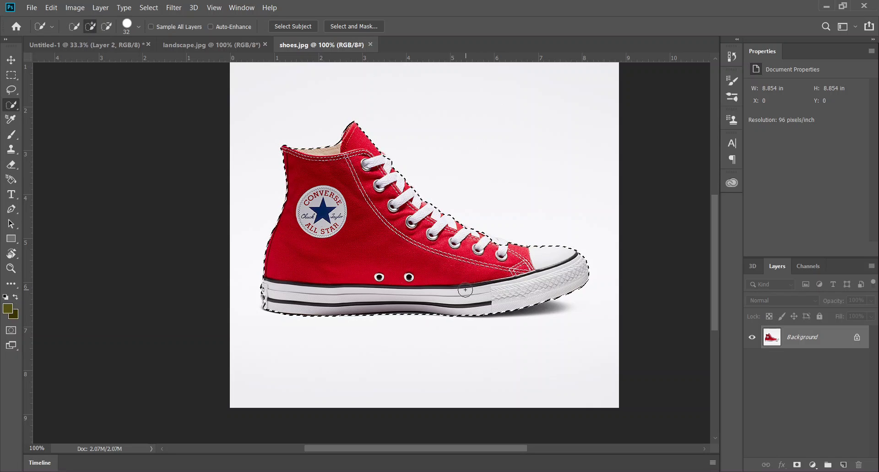
- Copy the selected sneaker into the landscape composite, placing it over the middle of the meadow
key("v")
left_click_drag(467, 293, 186, 133)
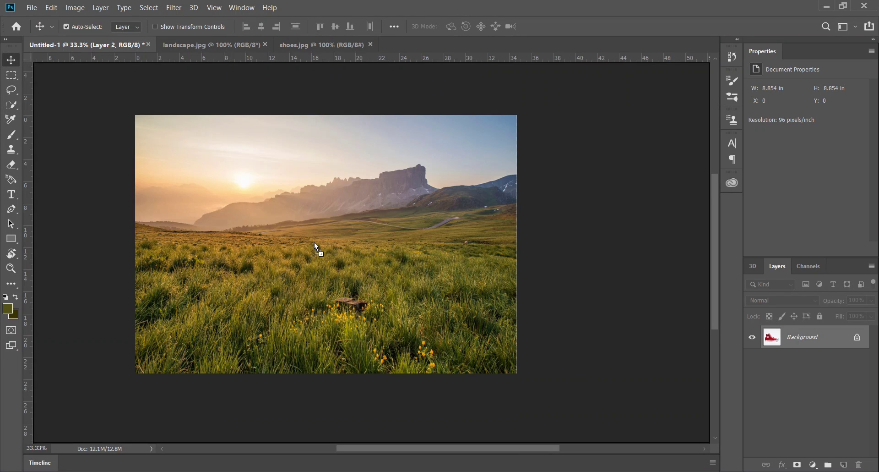
left_click_drag(315, 244, 321, 241)
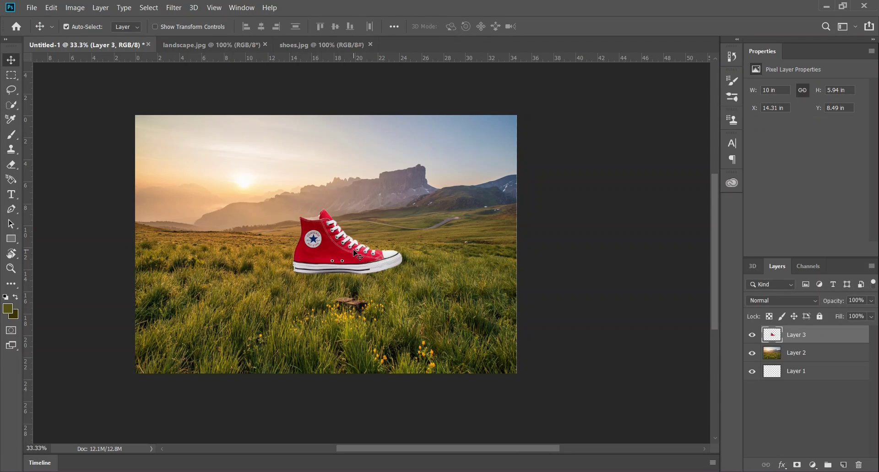
- Scale the sneaker proportionally to about 208.66% and position it at about X 9.43 in, Y 1.03 in
key("ctrl+t")
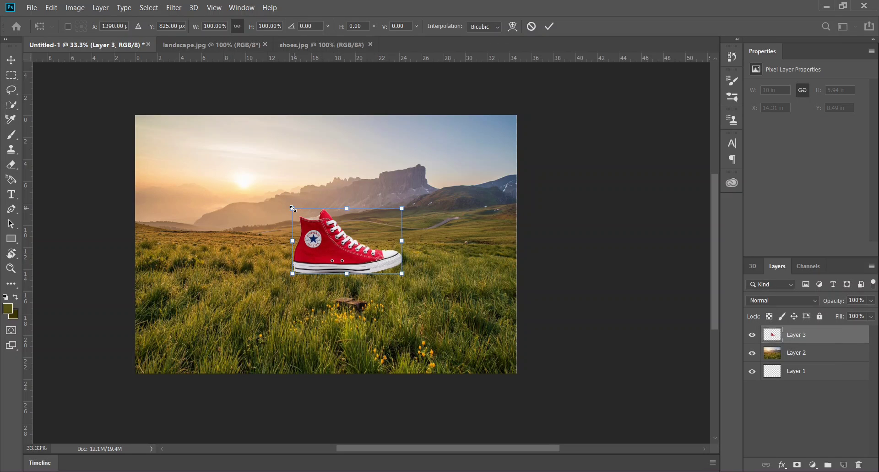
left_click_drag(293, 208, 177, 137)
left_click_drag(356, 217, 403, 214)
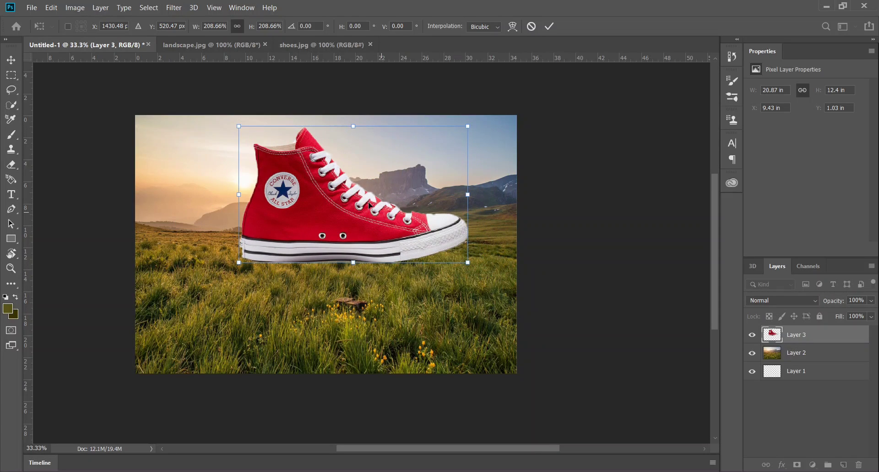
key("Return")
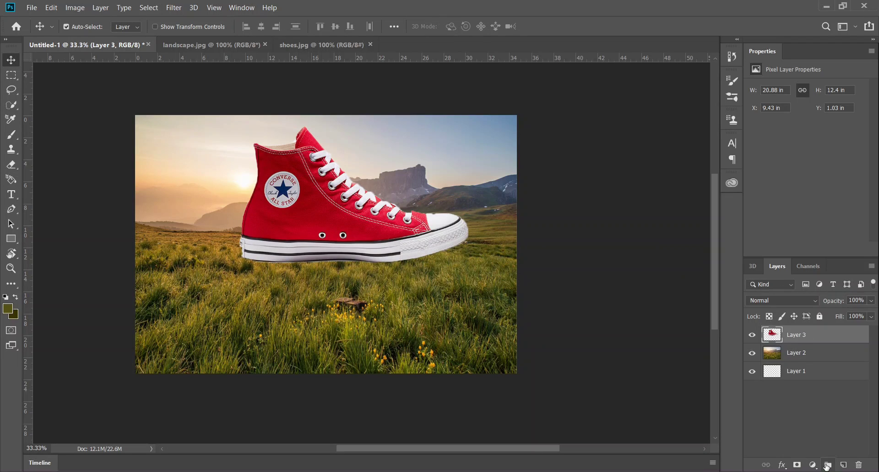
- Add a Color Balance adjustment layer above the sneaker and shift the midtones' Yellow–Blue balance to +14
left_click(829, 466)
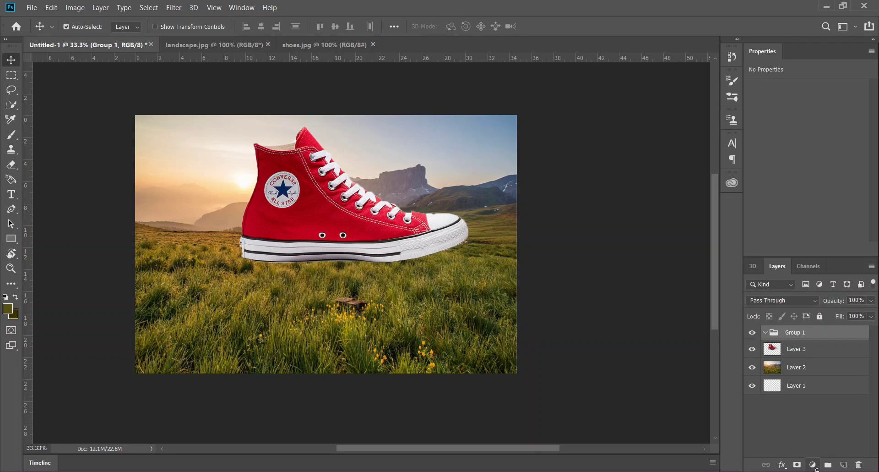
key("ctrl+z")
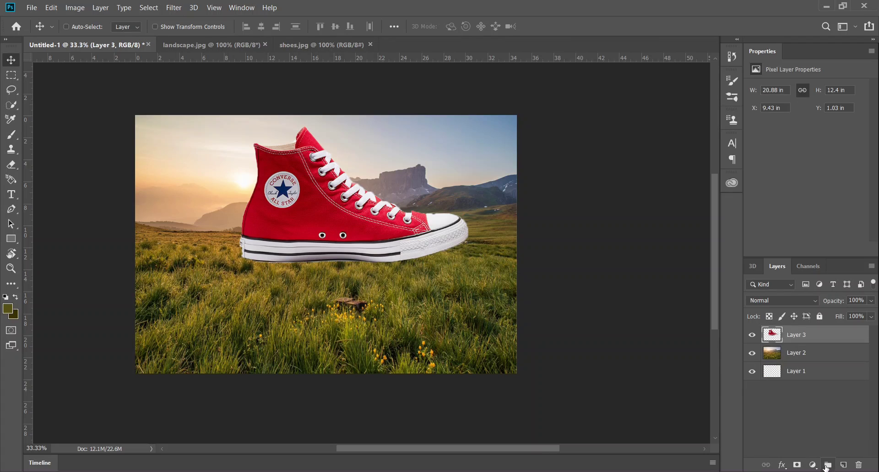
left_click(814, 465)
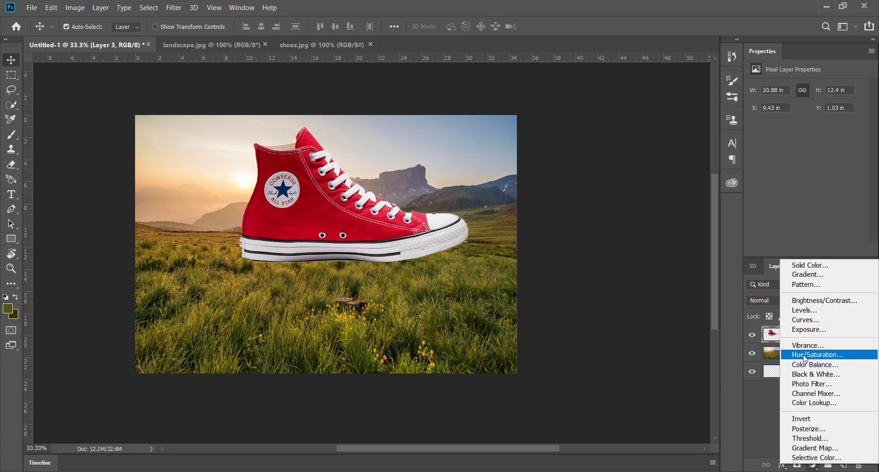
left_click(822, 365)
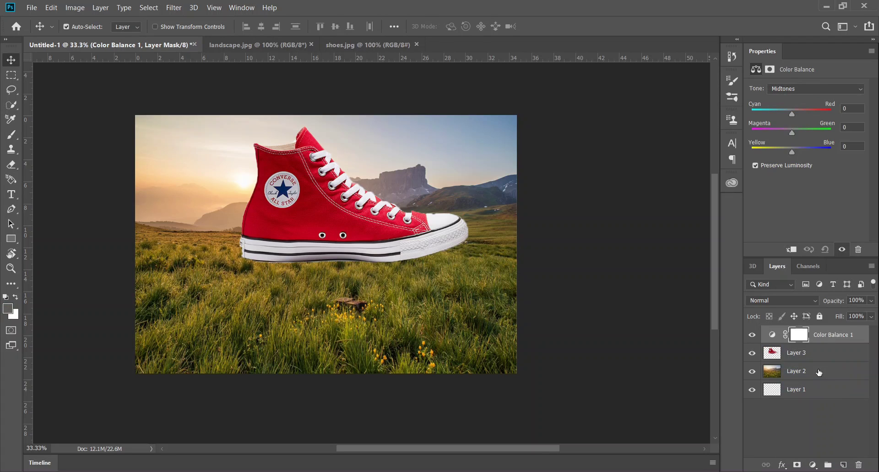
left_click_drag(792, 151, 812, 155)
- Try to select the round Converse ankle patch while the Color Balance layer is active
key("z")
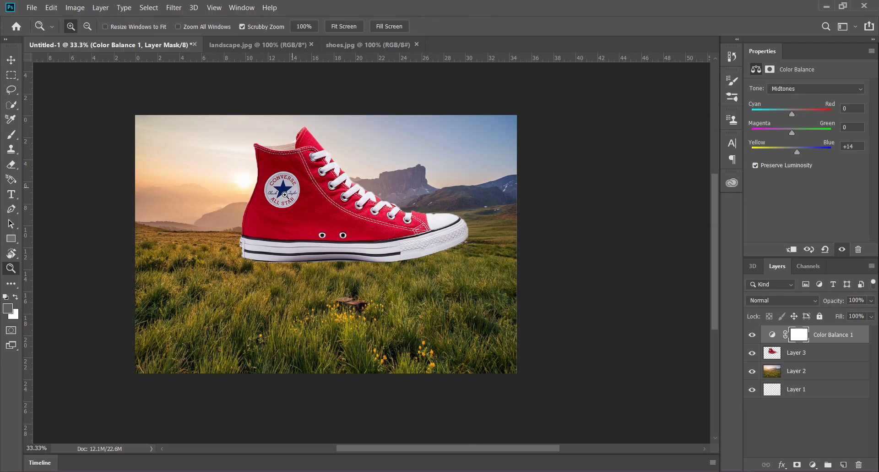
left_click(247, 166)
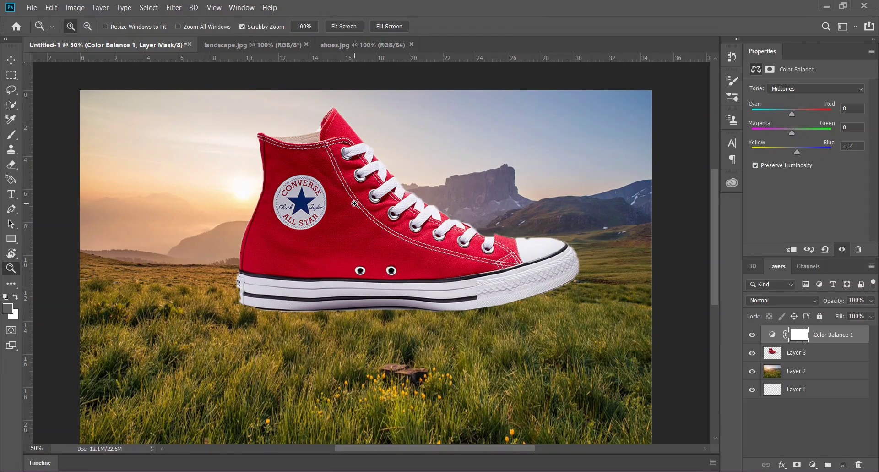
key("w")
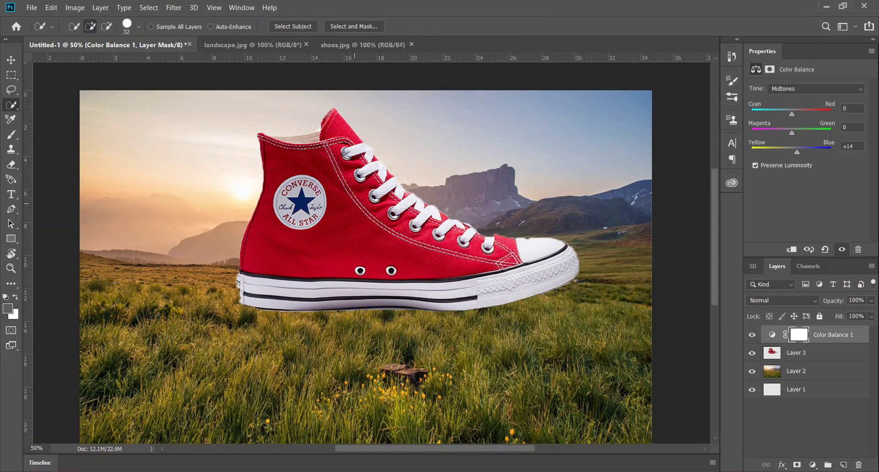
mouse_move(310, 197)
left_mouse_down()
mouse_move(300, 208)
mouse_move(304, 180)
left_mouse_up()
key("z")
left_click(304, 180)
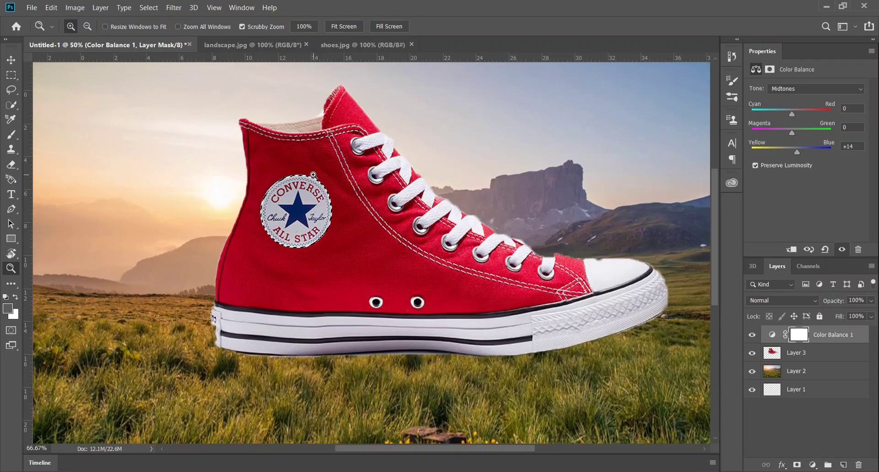
left_click(308, 178)
left_click(315, 175)
left_click(314, 175)
scroll(310, 181, "down", 3)
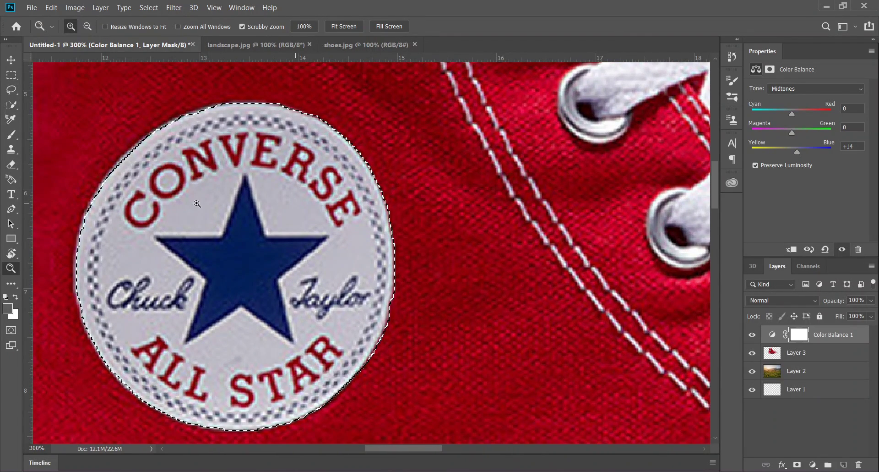
key("w")
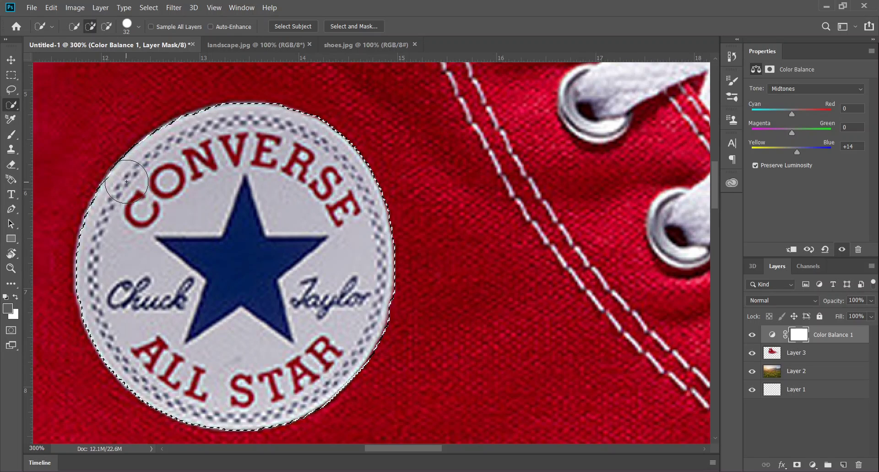
key("z")
left_click(336, 241, "alt")
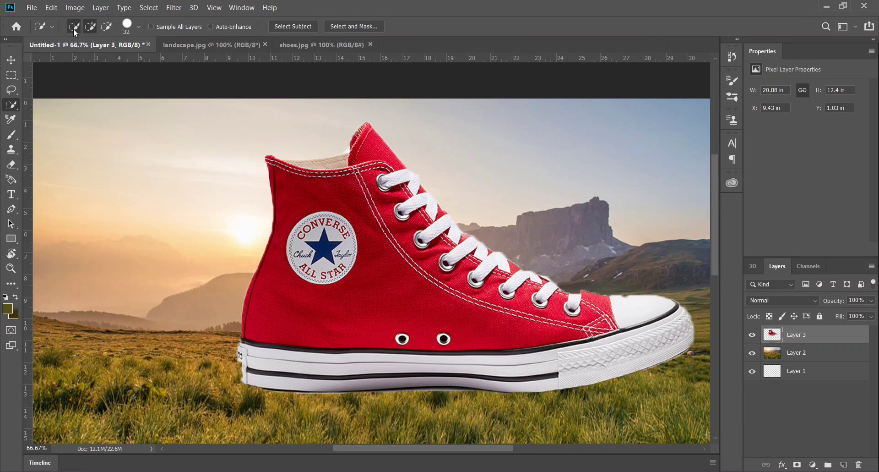
- Select the round Converse ankle patch on the sneaker layer with Quick Selection and check its outline up close
left_click_drag(328, 246, 332, 241)
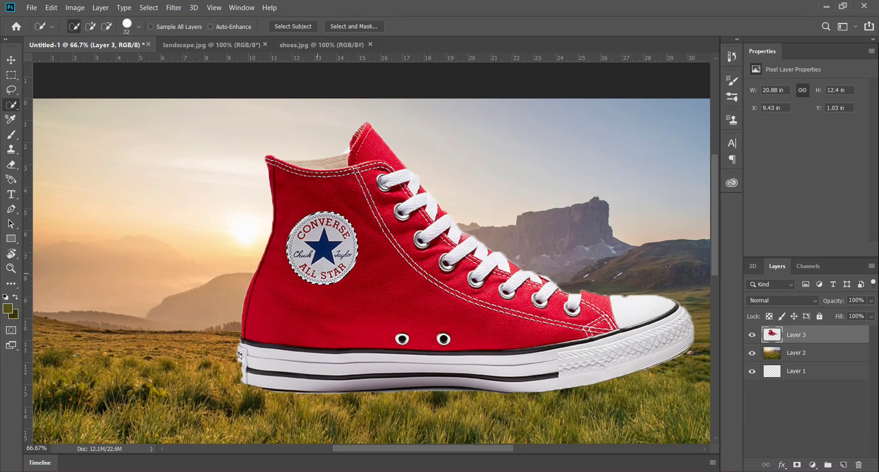
key("z")
left_click(333, 241)
left_click(332, 240)
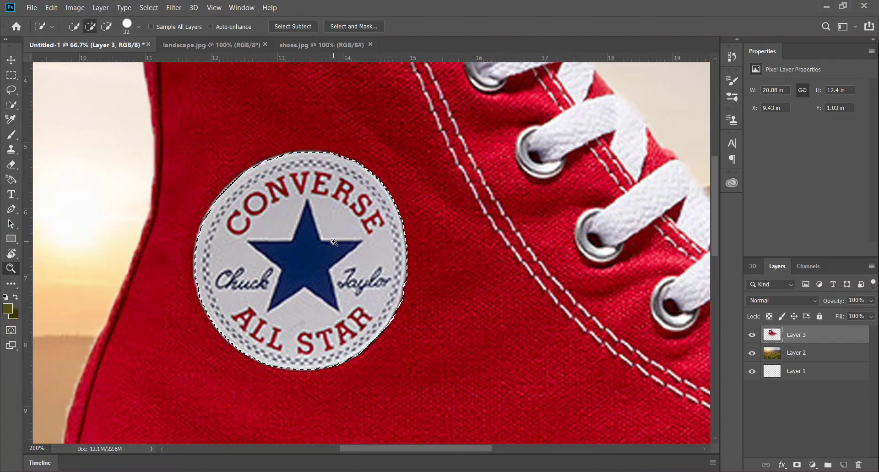
left_click(330, 239)
left_click(327, 238)
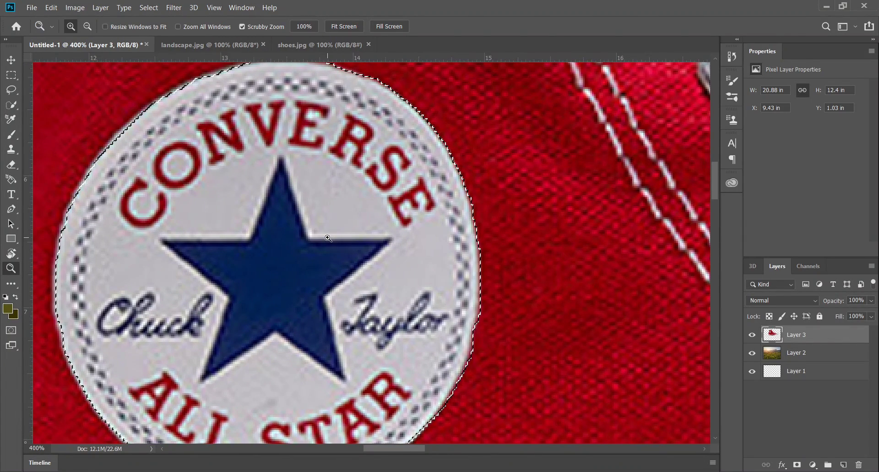
left_click(328, 237, "alt")
left_click(328, 236, "alt")
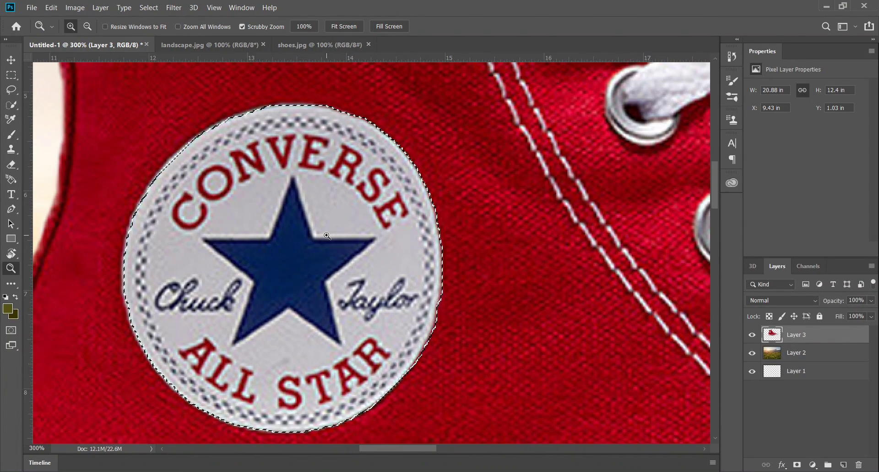
key("w")
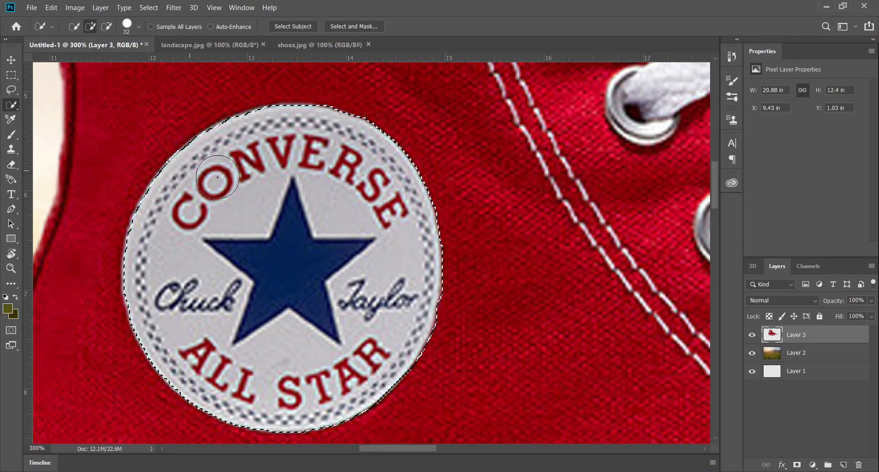
- Fill the selected ankle patch with Content-Aware, Color Adaptation enabled, Normal mode and 100% opacity
right_click(344, 249)
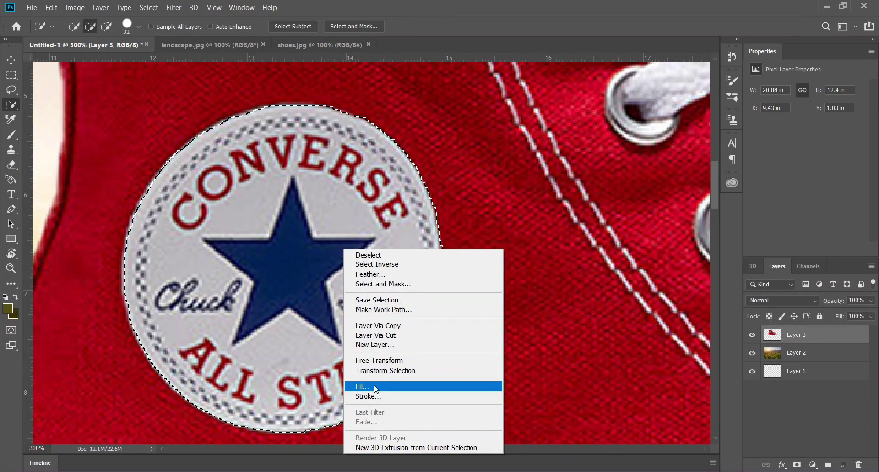
left_click(404, 386)
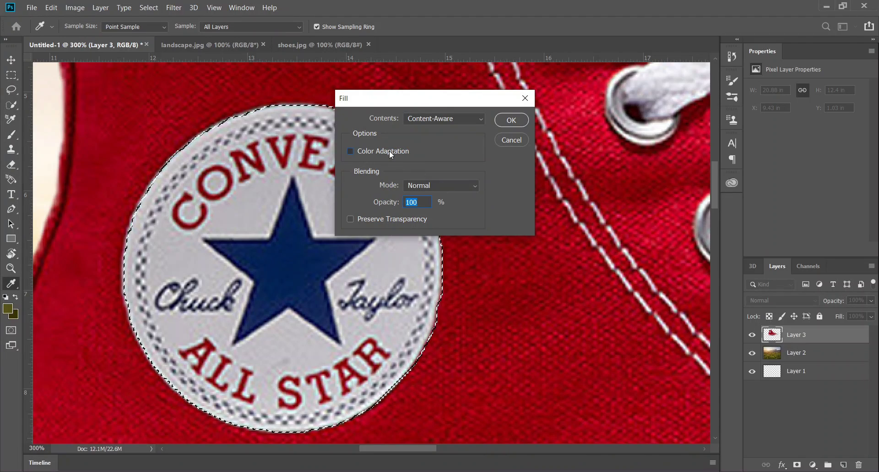
left_click(390, 152)
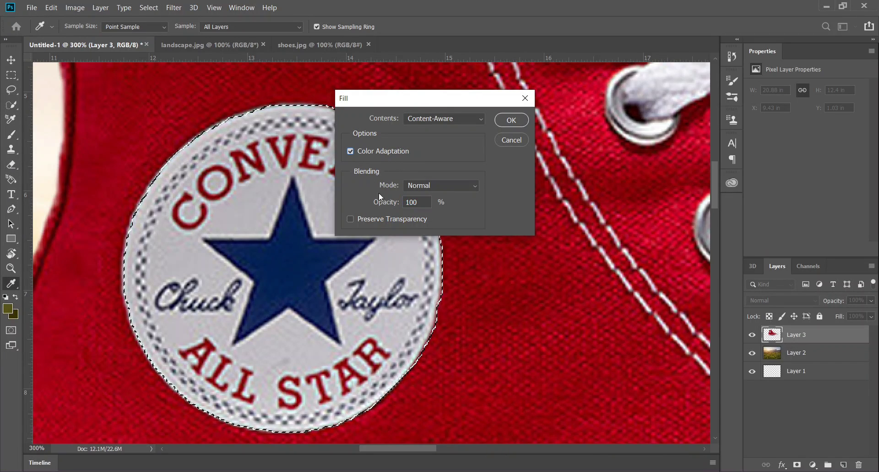
left_click(512, 120)
key("w")
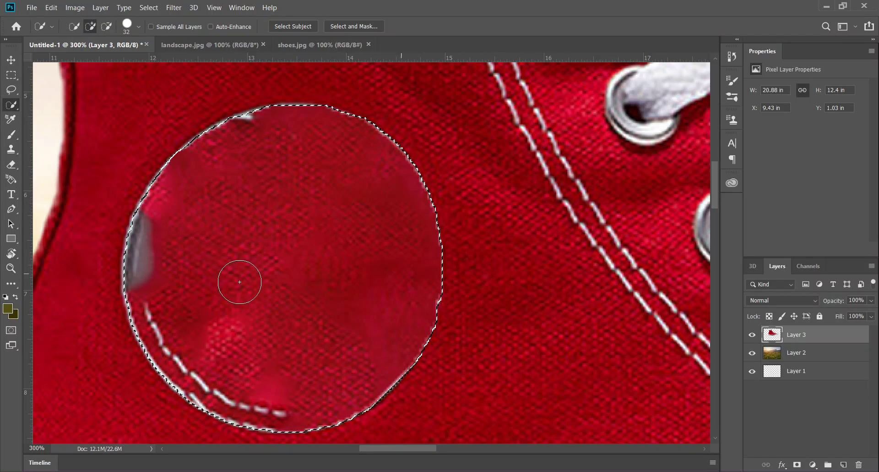
key("z")
left_click(260, 263, "alt")
left_click(260, 263, "alt")
left_click(259, 263, "alt")
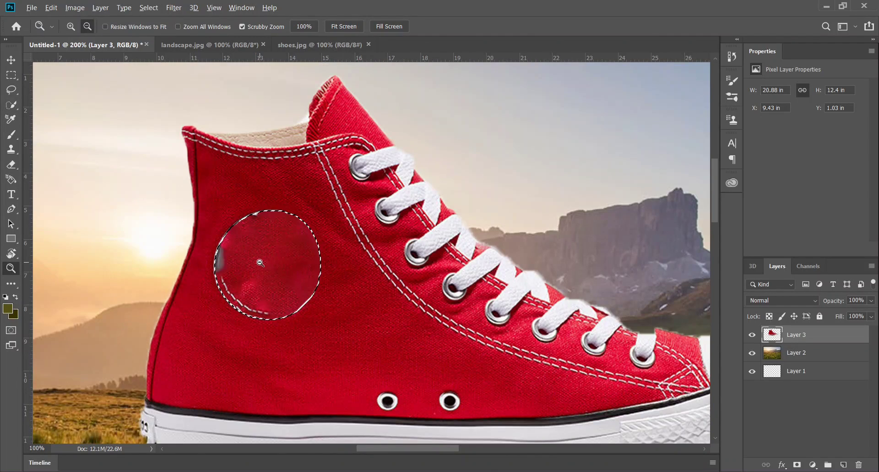
- Choose the hard round preset with a 31 px size and 100% hardness for the Brush tool
left_click(11, 135)
left_click(82, 26)
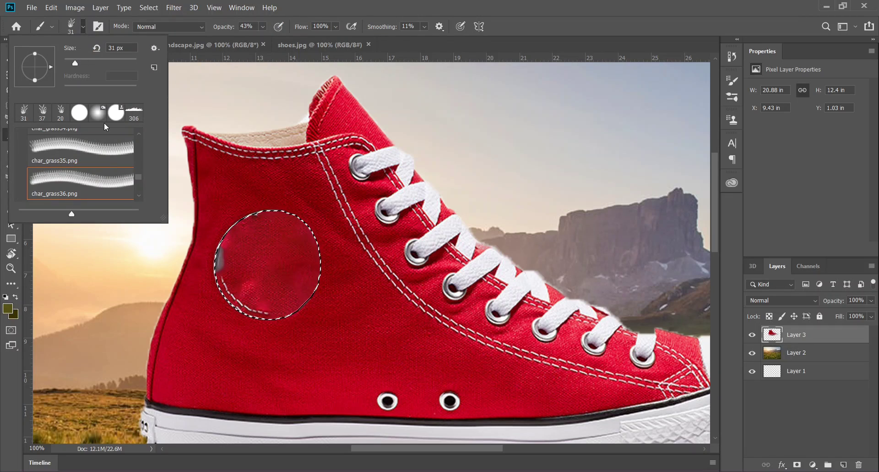
left_click(78, 113)
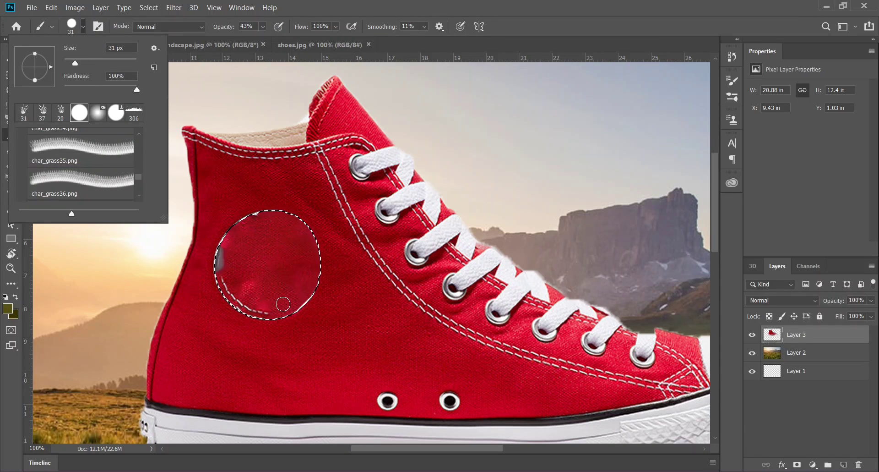
- Clone clean red fabric over the edges and inside of the selected ankle patch with the Clone Stamp at 59 px
left_click(11, 286)
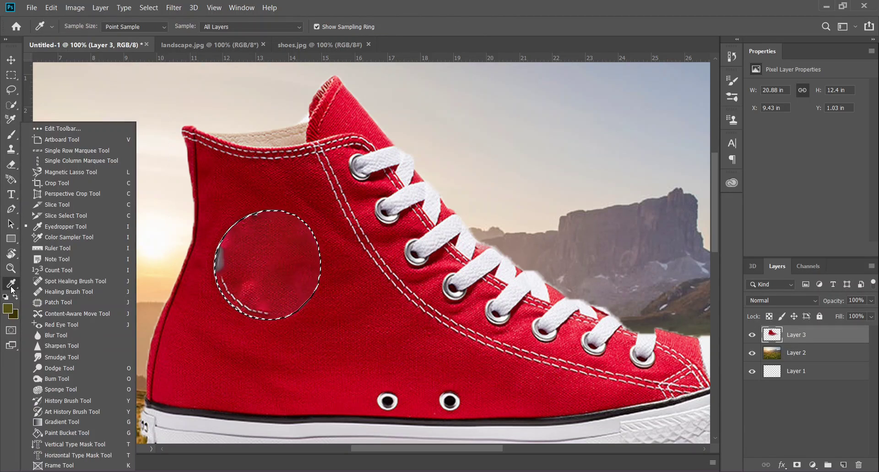
left_click(59, 358)
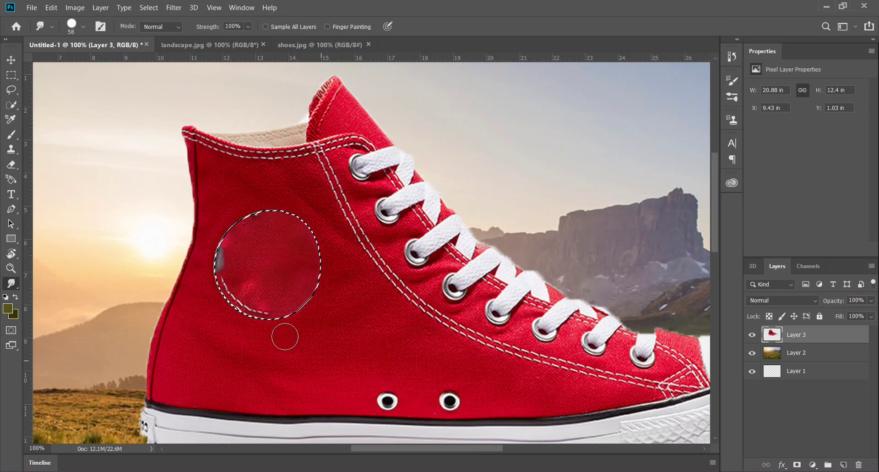
left_click(11, 149)
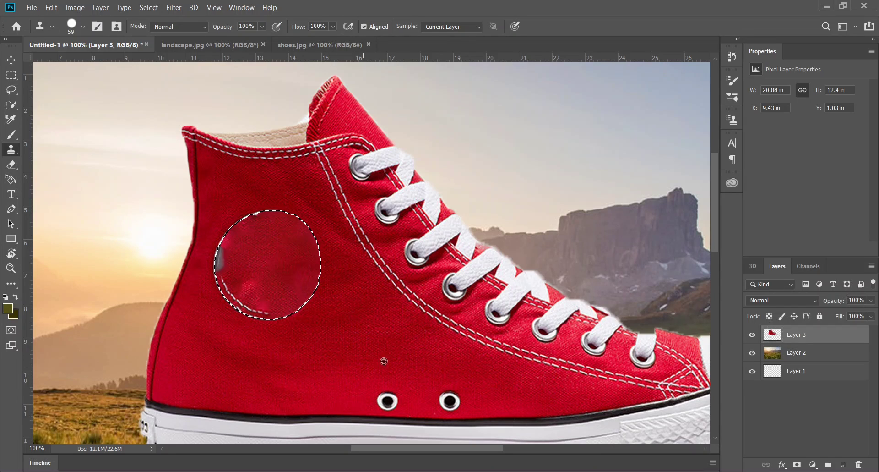
left_click(403, 354, "alt")
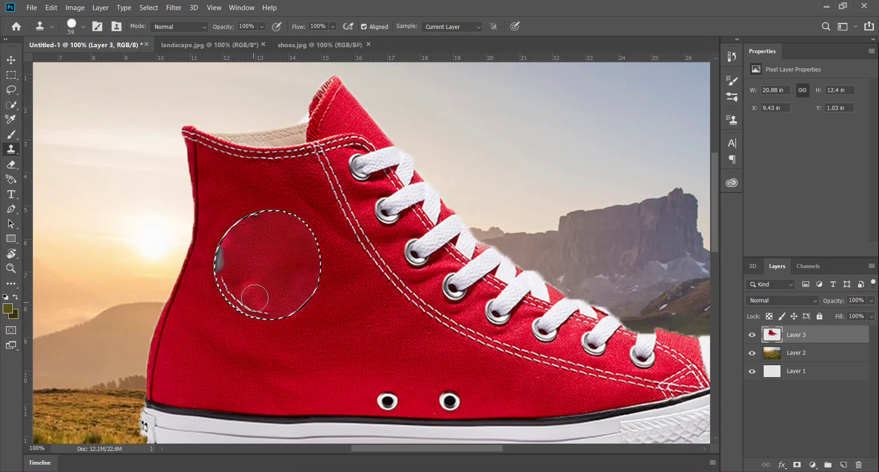
mouse_move(253, 288)
left_mouse_down()
mouse_move(235, 273)
mouse_move(235, 230)
mouse_move(294, 218)
mouse_move(314, 253)
mouse_move(310, 278)
mouse_move(289, 295)
mouse_move(264, 309)
mouse_move(252, 298)
mouse_move(240, 303)
mouse_move(217, 252)
mouse_move(274, 222)
left_mouse_up()
left_click(459, 344, "alt")
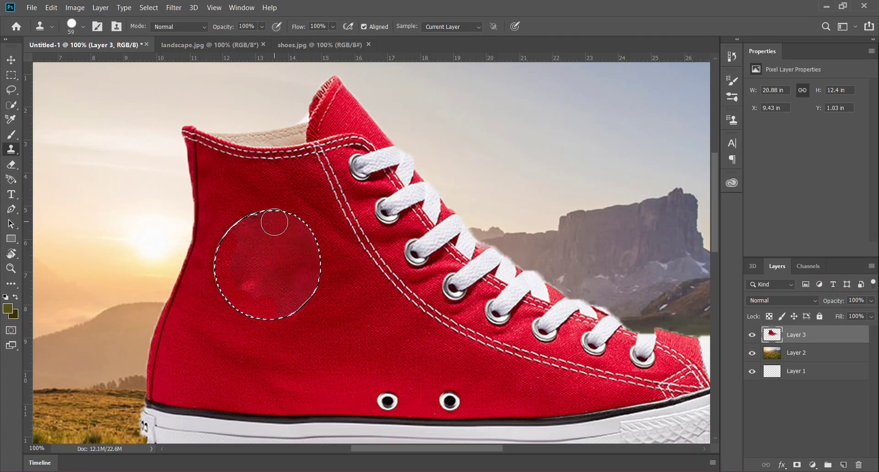
left_click(342, 344)
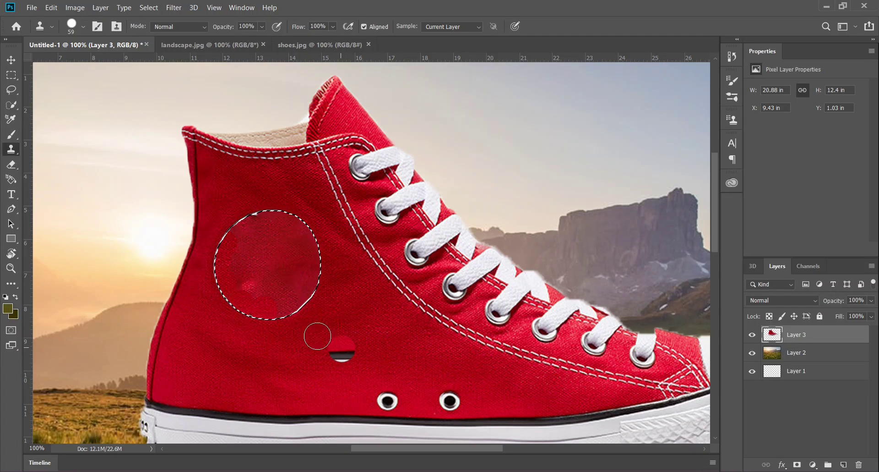
left_click(336, 343, "alt")
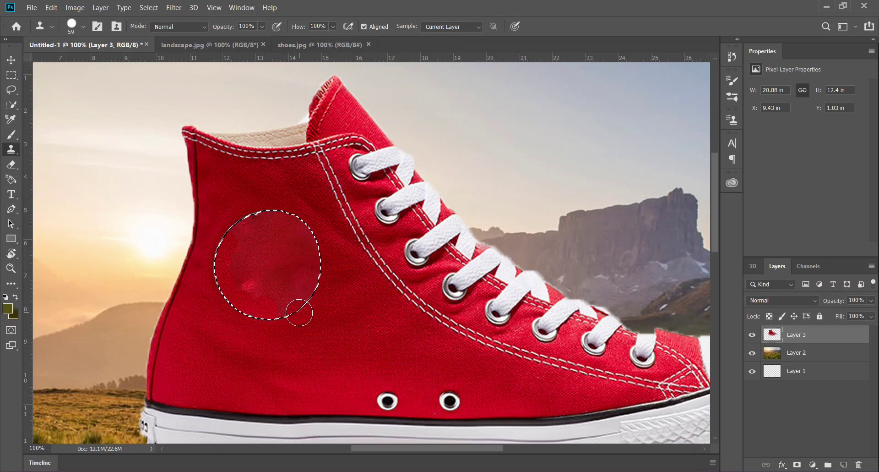
mouse_move(299, 311)
left_mouse_down()
mouse_move(301, 293)
mouse_move(315, 261)
mouse_move(309, 246)
mouse_move(294, 228)
mouse_move(258, 218)
mouse_move(237, 239)
mouse_move(257, 232)
mouse_move(253, 251)
left_mouse_up()
- Enlarge the Clone Stamp to 124 px and cover the blotches left inside the ankle patch selection with red fabric
left_click(84, 27)
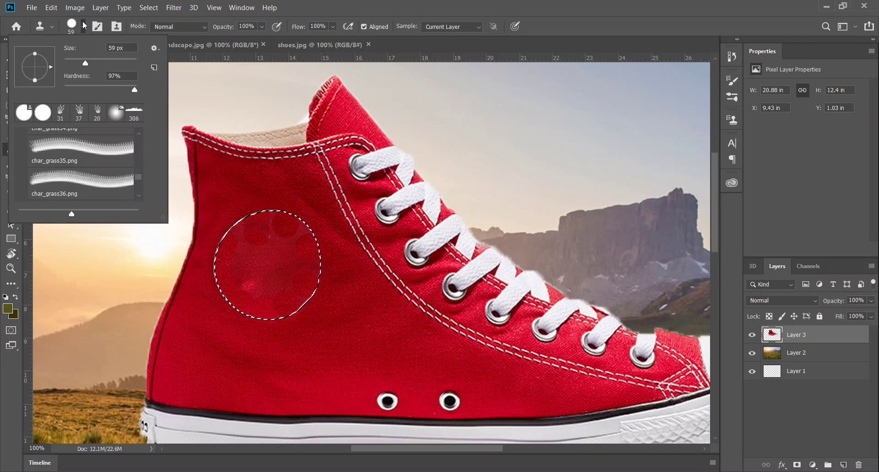
left_click_drag(91, 62, 105, 61)
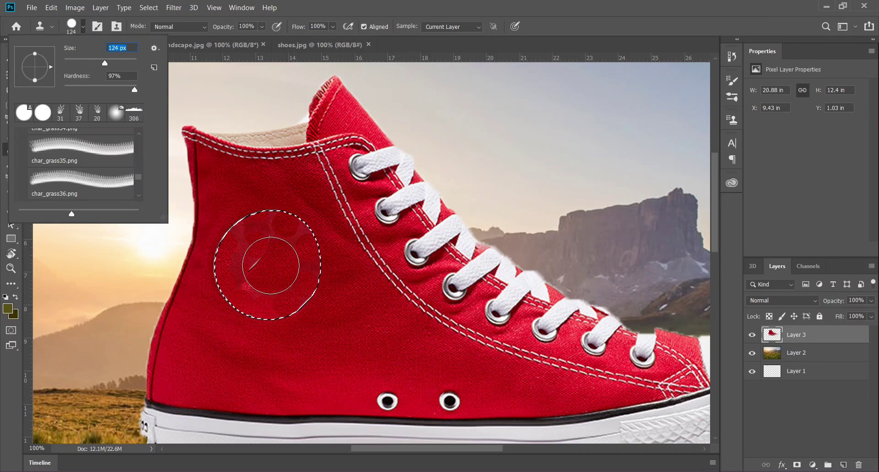
left_click(281, 287)
mouse_move(280, 287)
left_mouse_down()
mouse_move(303, 275)
mouse_move(298, 235)
left_mouse_up()
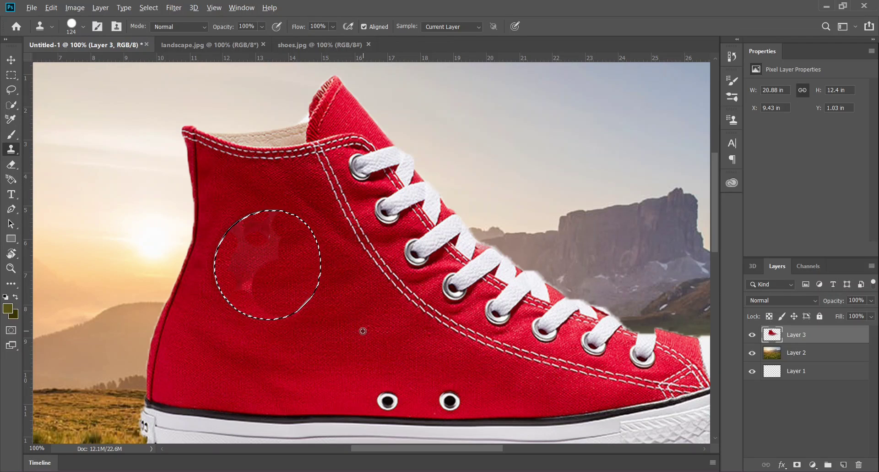
mouse_move(295, 275)
left_mouse_down()
mouse_move(243, 251)
mouse_move(247, 278)
mouse_move(251, 263)
mouse_move(287, 239)
mouse_move(276, 250)
mouse_move(276, 301)
mouse_move(288, 269)
left_mouse_up()
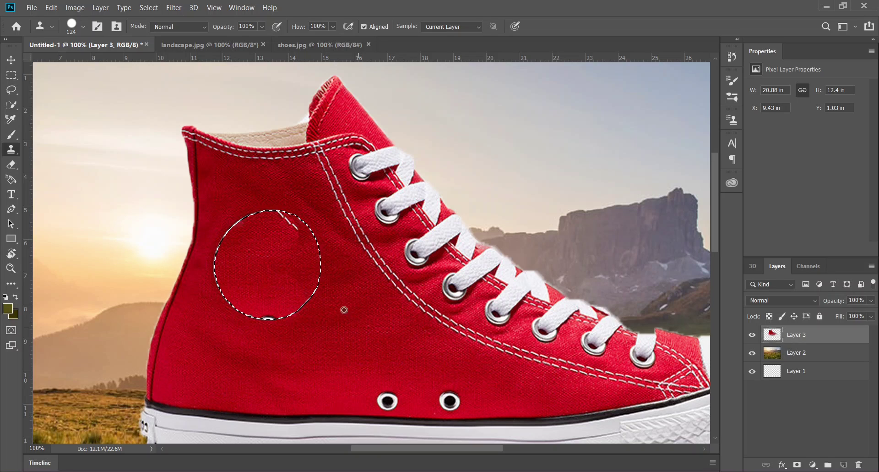
left_click(279, 318)
left_click(352, 339, "alt")
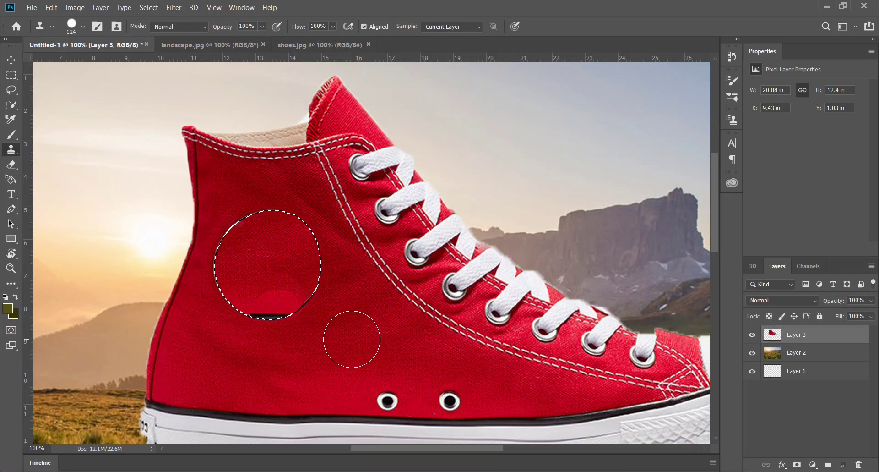
mouse_move(280, 311)
left_mouse_down()
mouse_move(250, 303)
mouse_move(293, 293)
left_mouse_up()
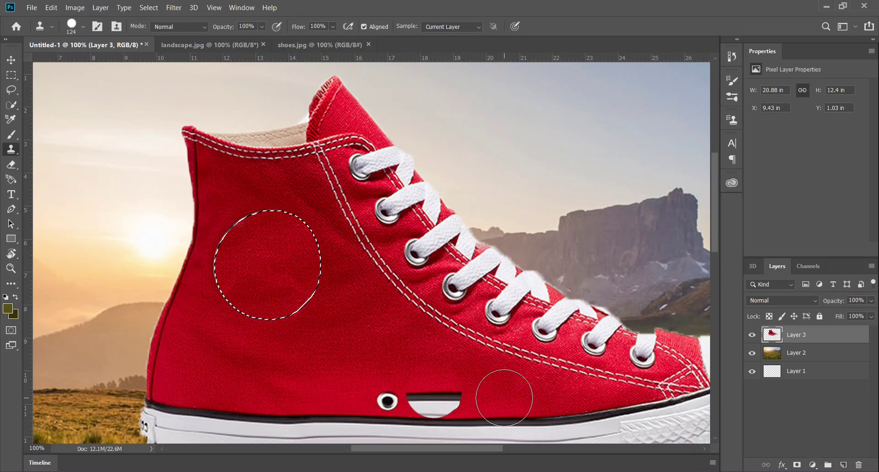
- Undo the stray clone marks near the lower eyelets and deselect the ankle patch area
key("ctrl+d")
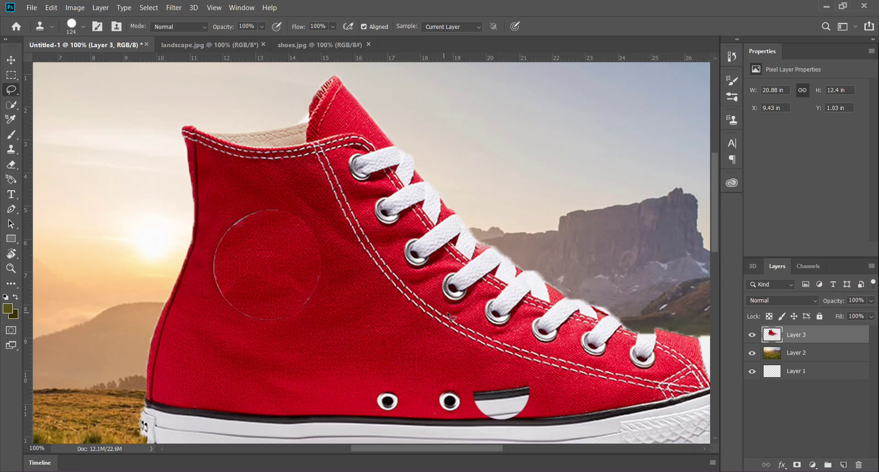
key("l")
key("ctrl+shift+d")
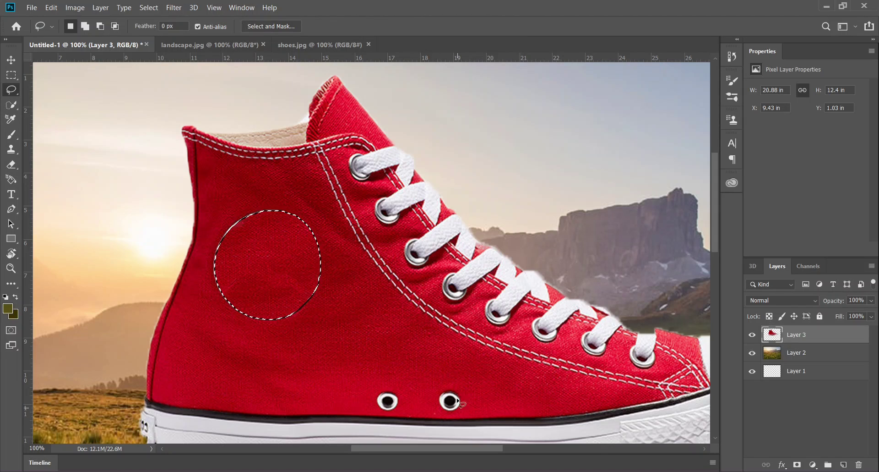
key("ctrl+d")
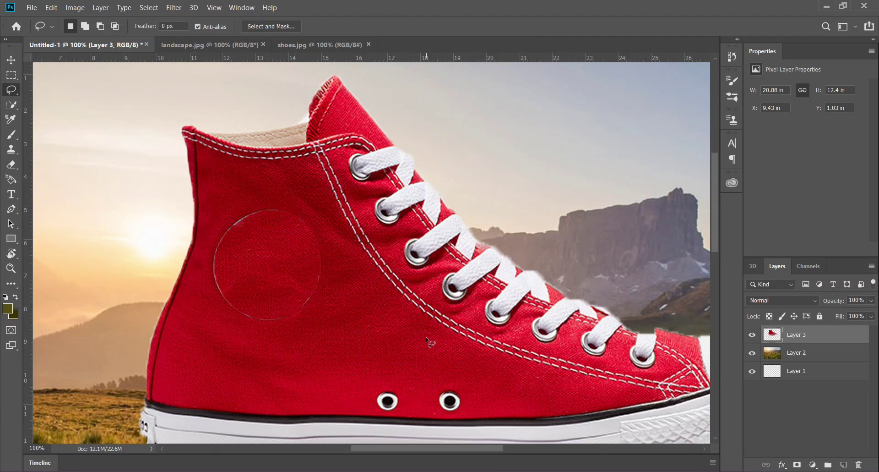
- Clone red fabric over the faint circular outline of the ankle patch and undo the stray stamp on the stitching
key("z")
left_click(418, 327, "alt")
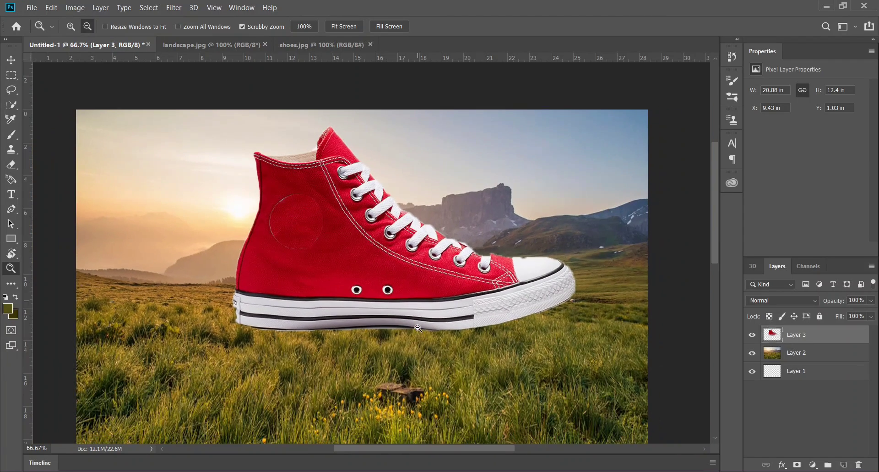
left_click(418, 328, "alt")
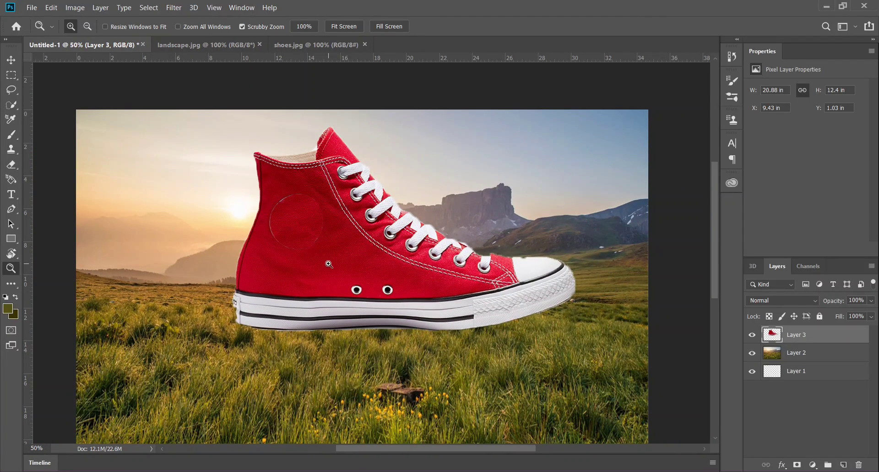
key("alt")
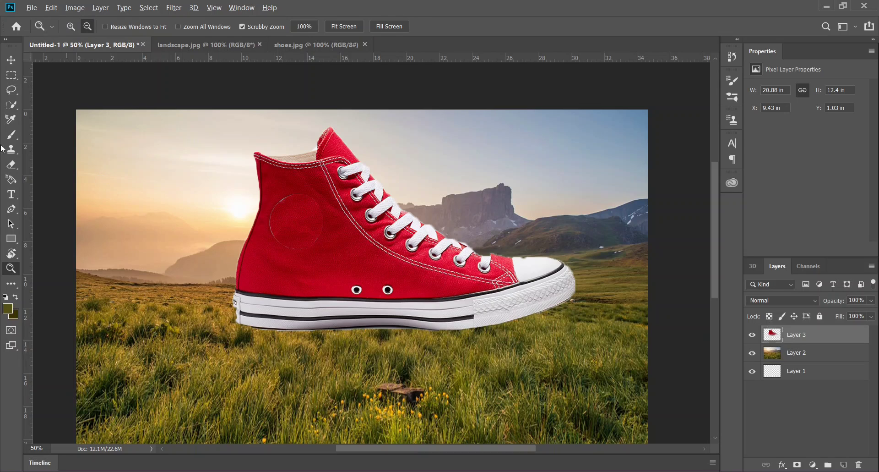
left_click(17, 147)
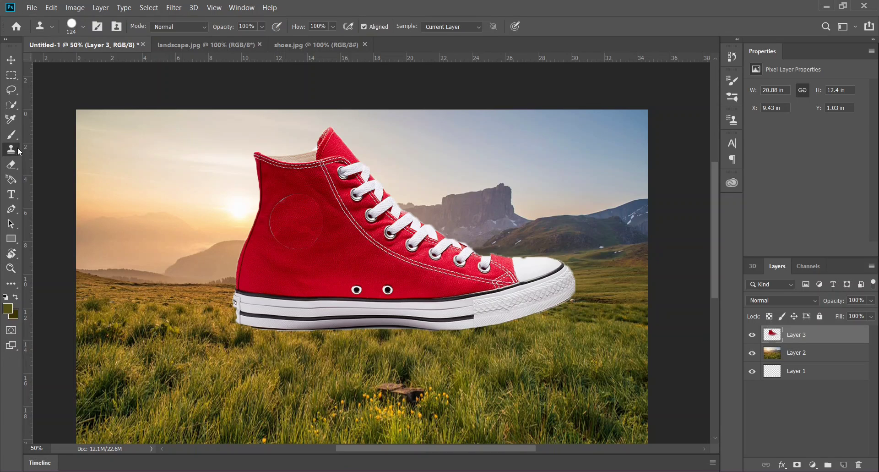
left_click(335, 255, "alt")
left_click(274, 215)
left_click(287, 196)
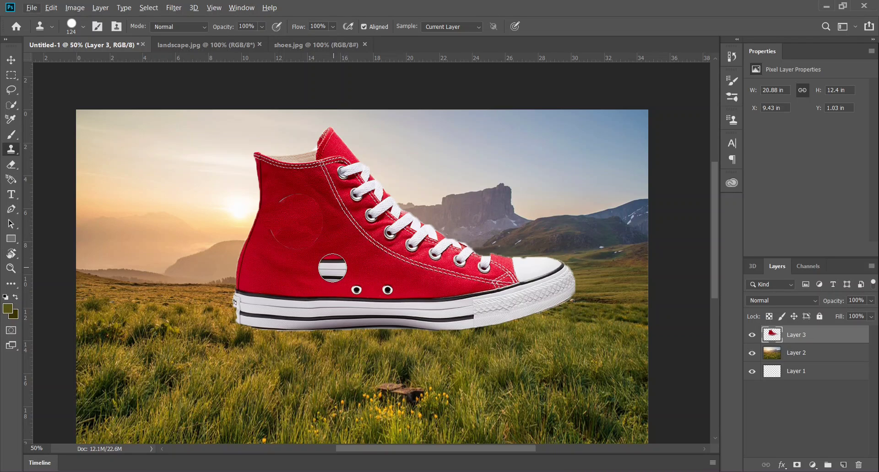
left_click(276, 235)
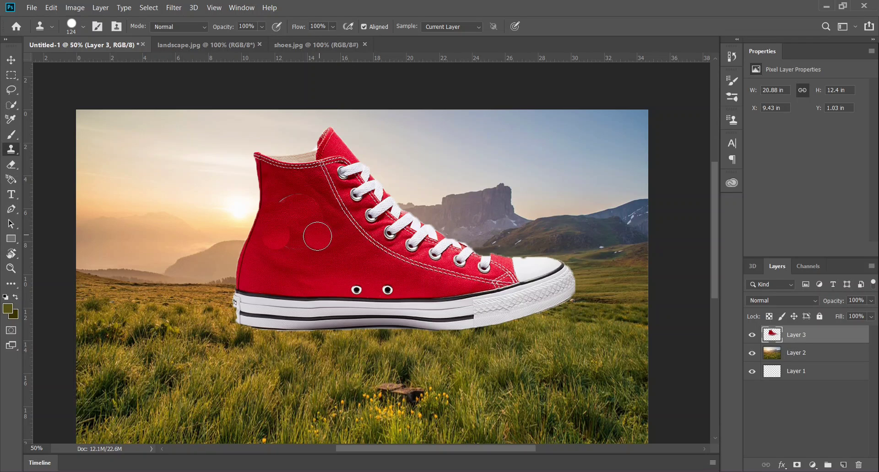
left_click(360, 230)
left_click(465, 245)
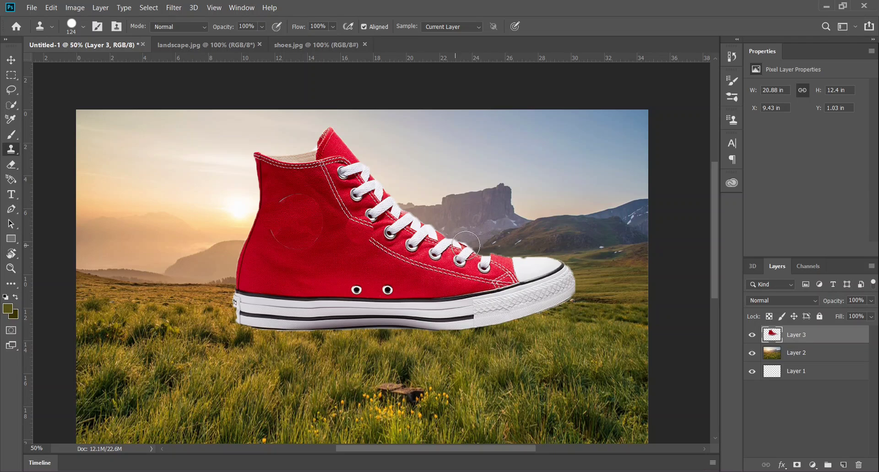
key("ctrl+z")
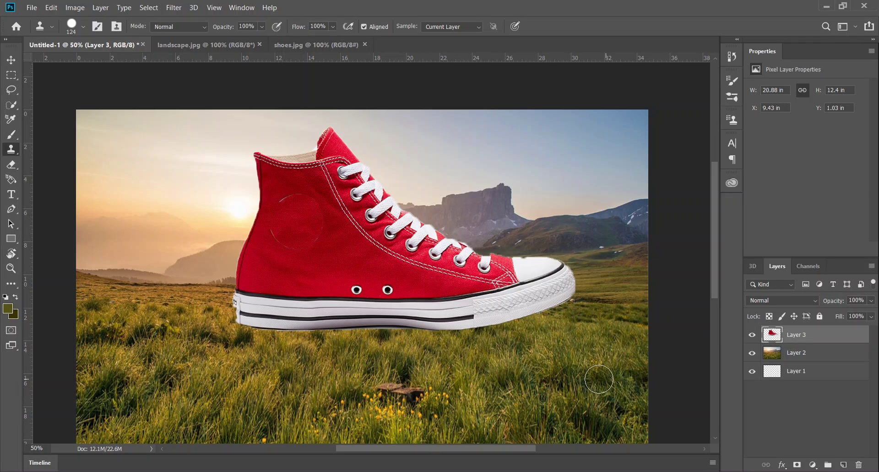
- Open the track image from the Pictures folder
key("z")
left_click(508, 305, "alt")
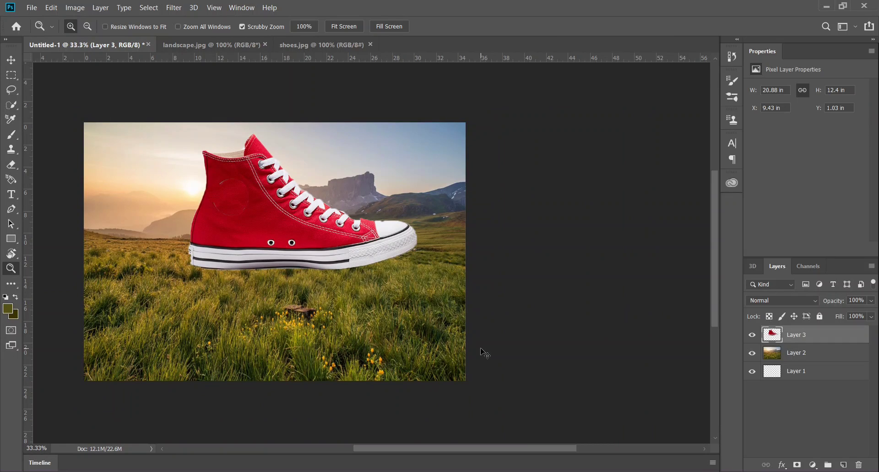
key("ctrl+o")
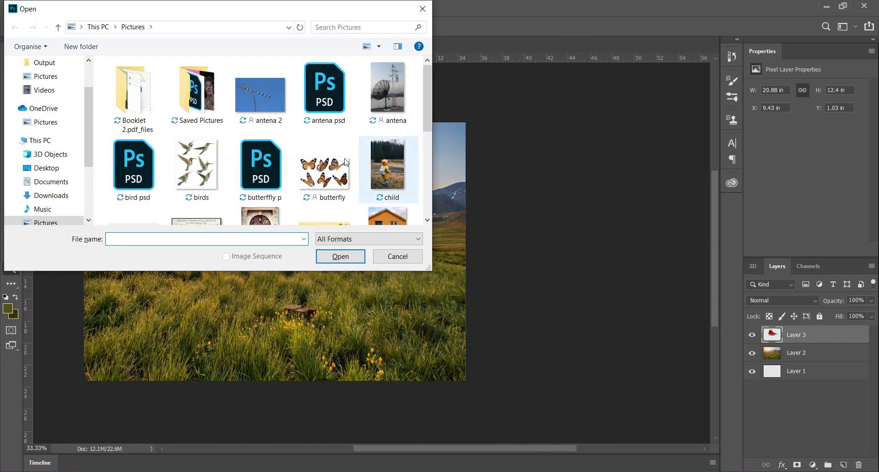
scroll(339, 161, "down", 2)
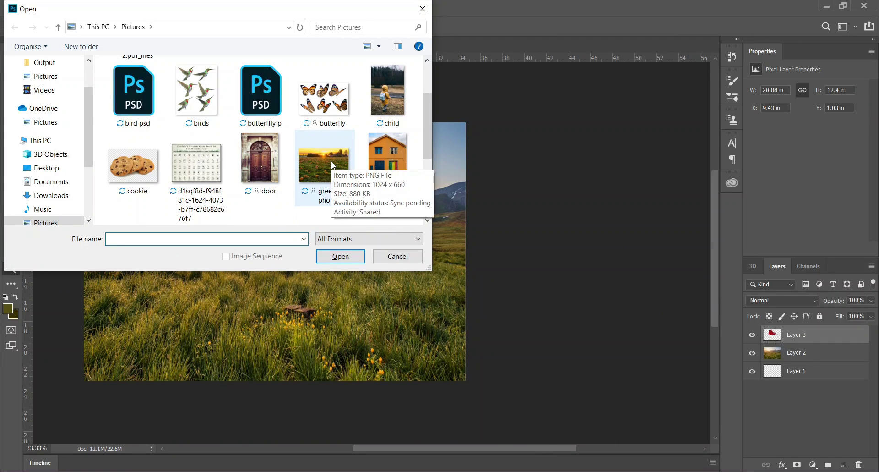
scroll(331, 161, "down", 4)
left_click(339, 191)
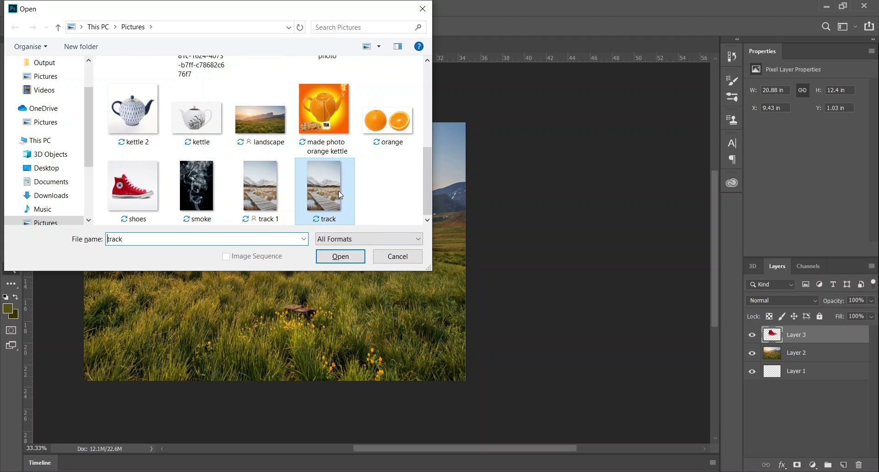
left_click(341, 256)
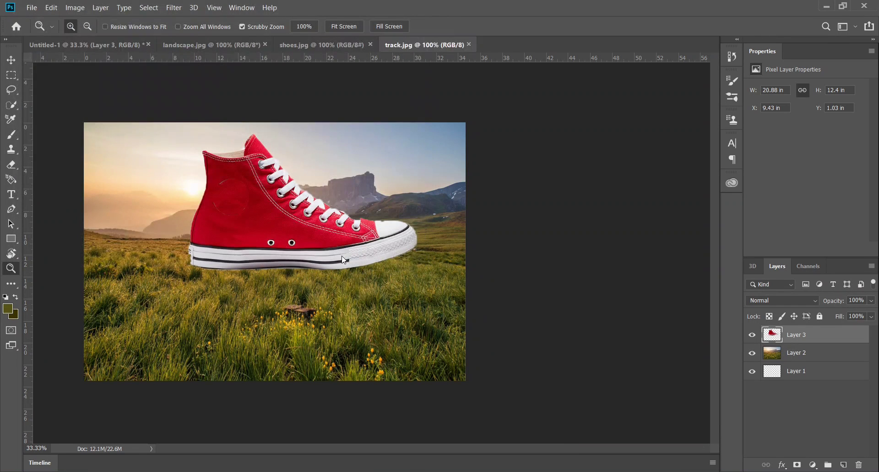
- Select the wooden boardwalk in the track image with the Polygonal Lasso, from its near end to the far bend
left_click_drag(391, 297, 592, 280)
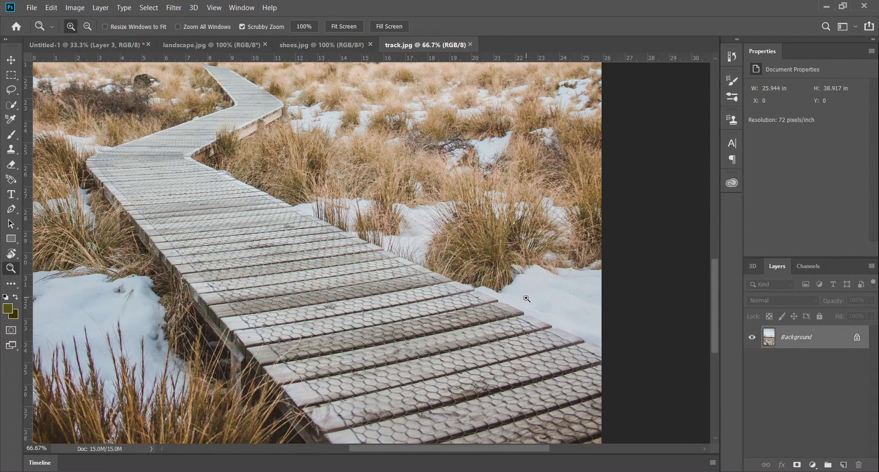
left_click(15, 94)
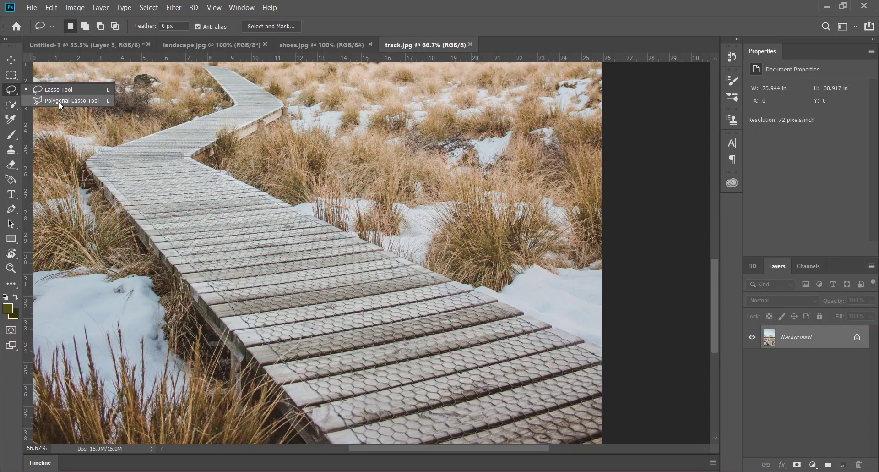
left_click(59, 100)
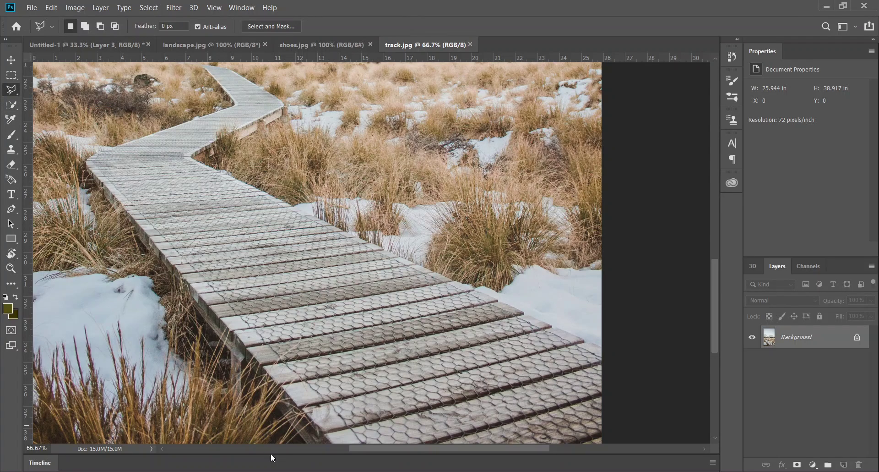
left_click(305, 441)
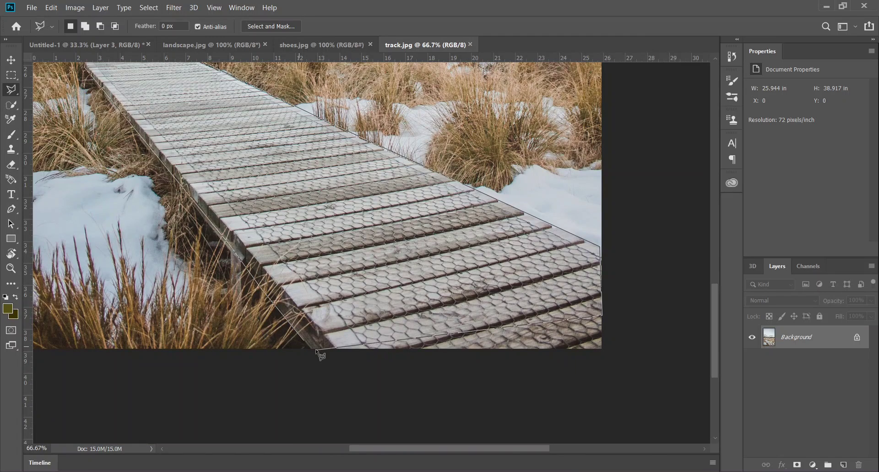
left_click(305, 340)
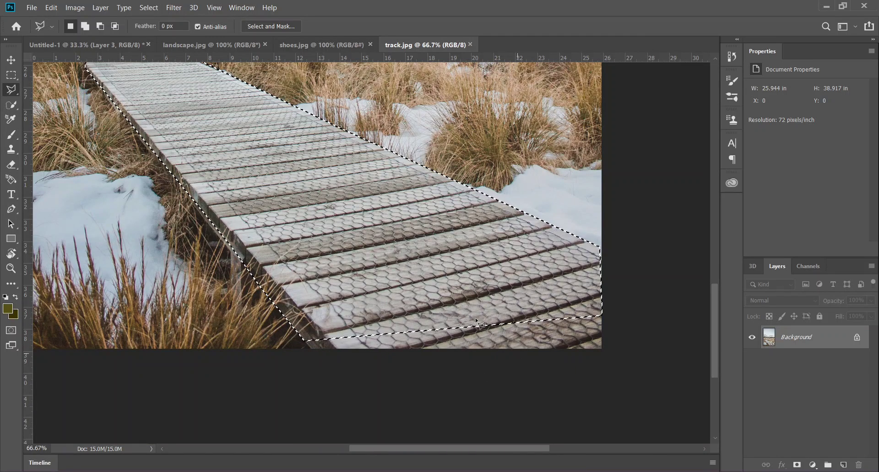
scroll(480, 323, "up", 5)
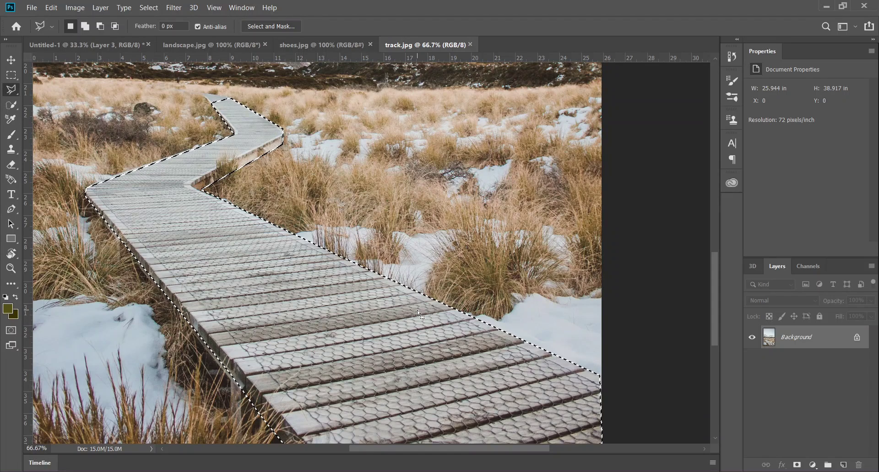
- Move the selected boardwalk from the track image into the Untitled-1 composite, placing it across the foreground grass
key("v")
left_click_drag(318, 279, 151, 144)
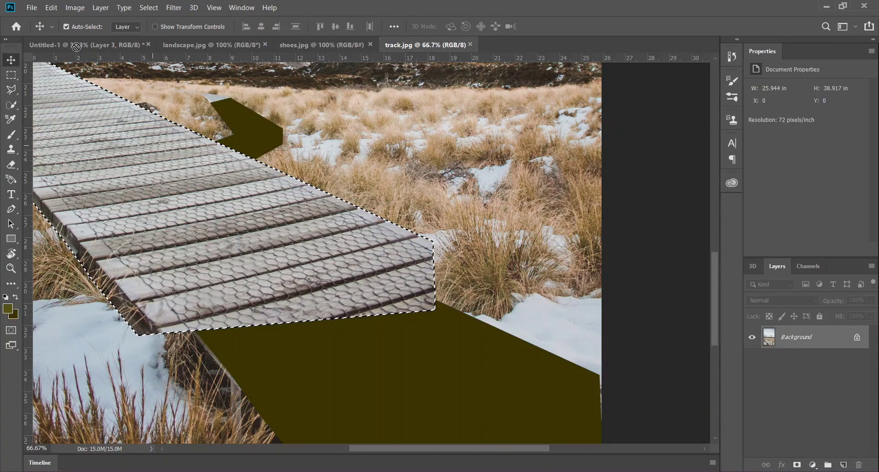
left_click_drag(76, 46, 231, 213)
left_click_drag(271, 303, 278, 310)
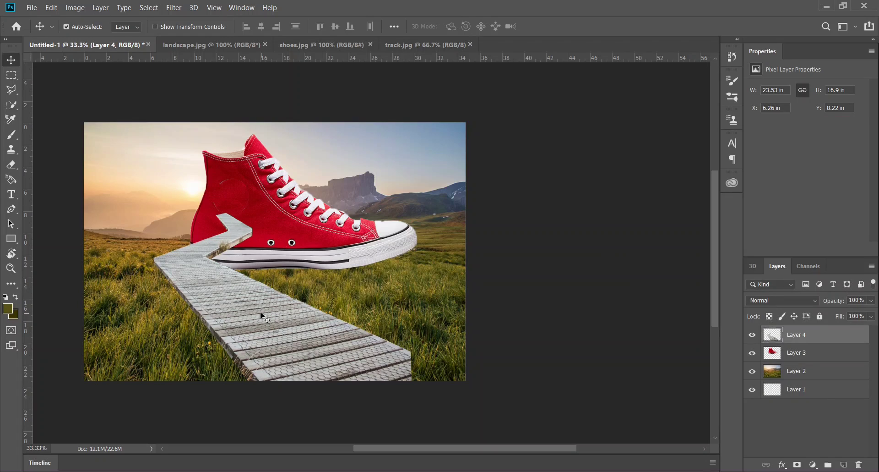
- Flip the boardwalk layer horizontally so its wide near end points toward the lower-left of the composite
right_click(262, 316)
left_click(253, 304)
key("ctrl+t")
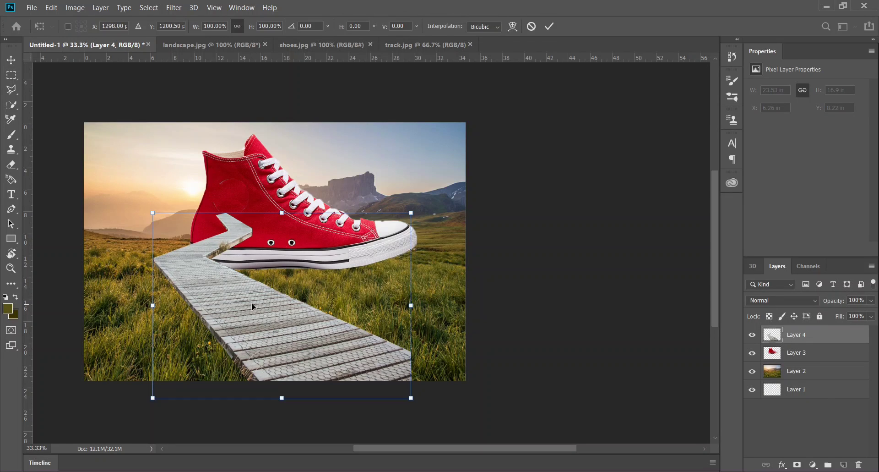
right_click(251, 304)
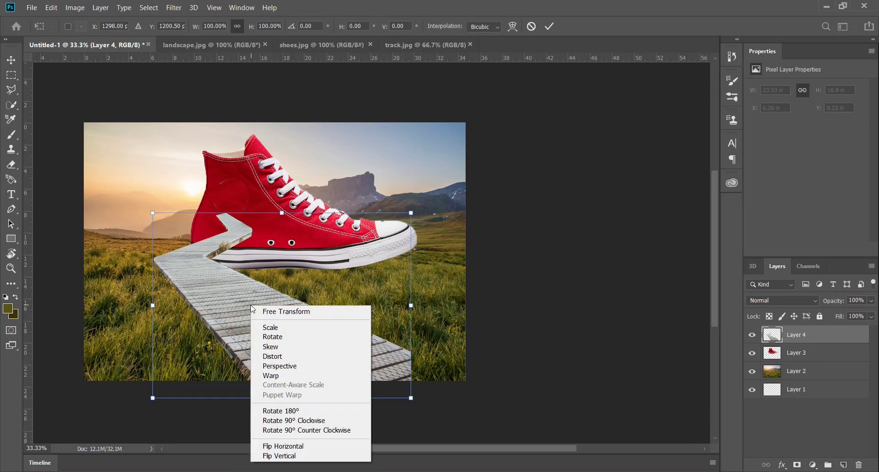
left_click(279, 445)
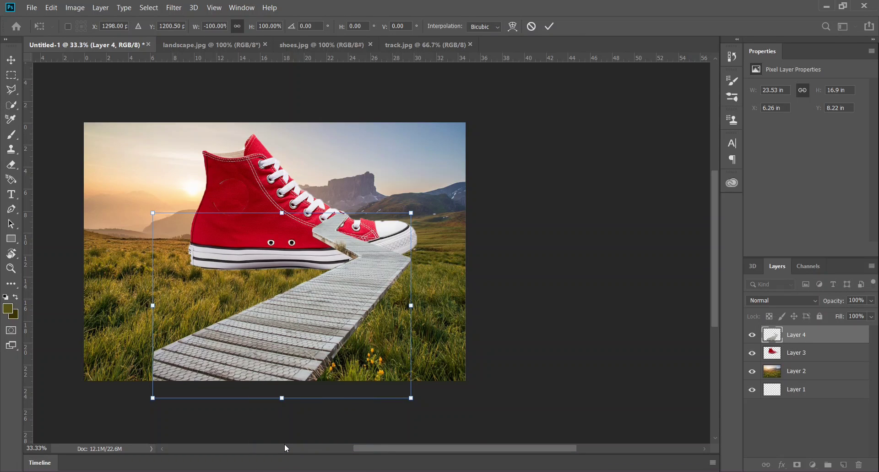
key("Return")
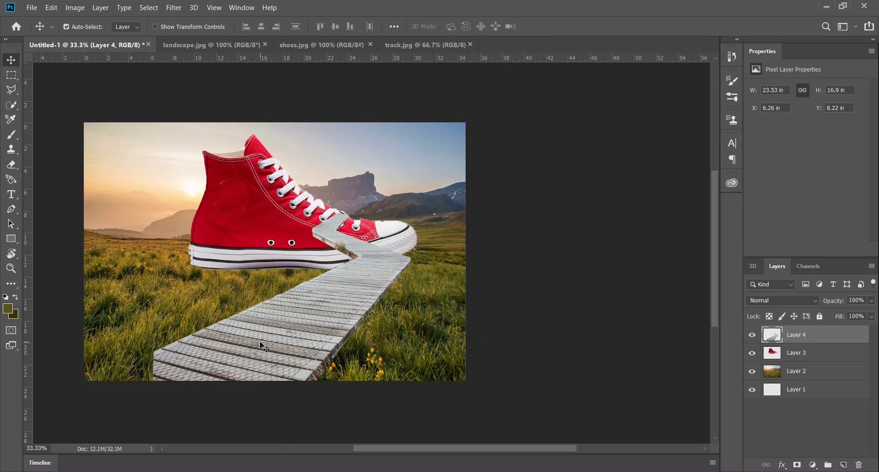
- Reposition the boardwalk to about X 0.64 in, Y 10.81 in, and the sneaker to about X 11.79 in, Y 0.57 in
left_click_drag(257, 359, 218, 373)
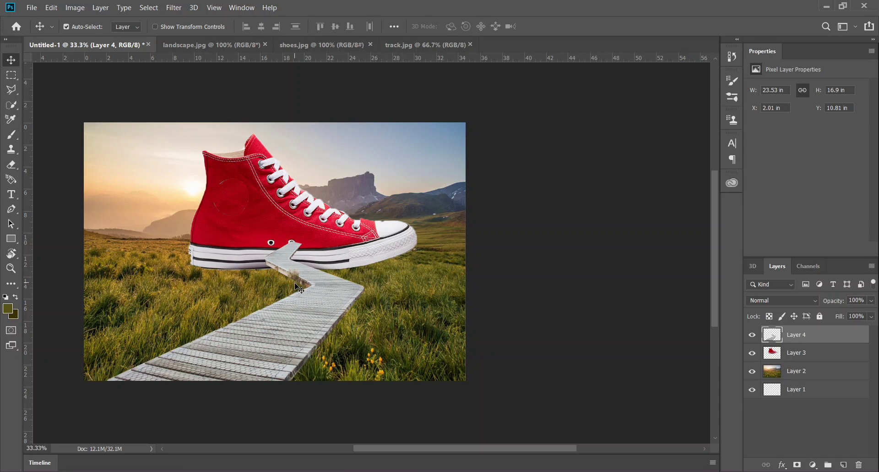
left_click_drag(312, 309, 302, 308)
left_click(320, 225)
left_click_drag(320, 225, 336, 225)
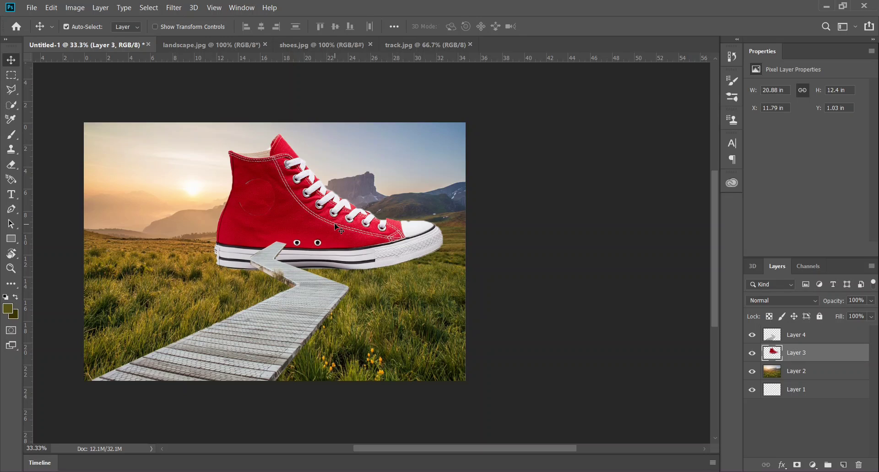
left_click_drag(316, 225, 316, 220)
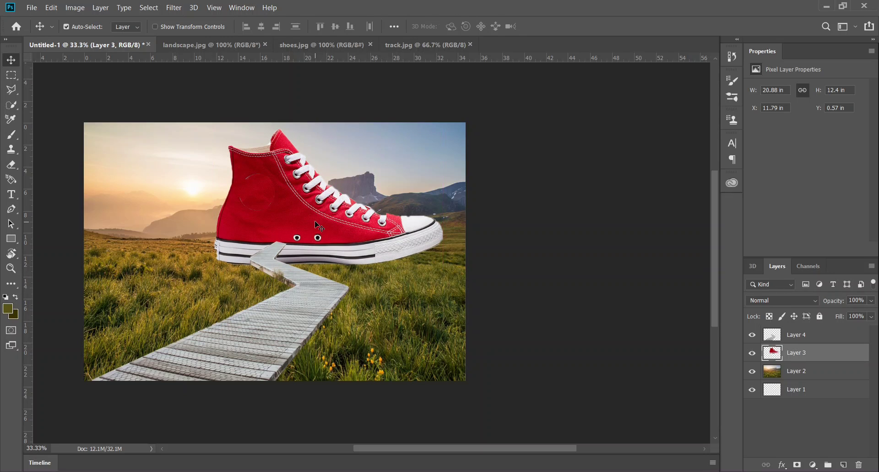
- Make a rectangular selection around the boardwalk's far end where it overlaps the sneaker, ending at the sole's lower edge
key("z")
left_click(280, 245)
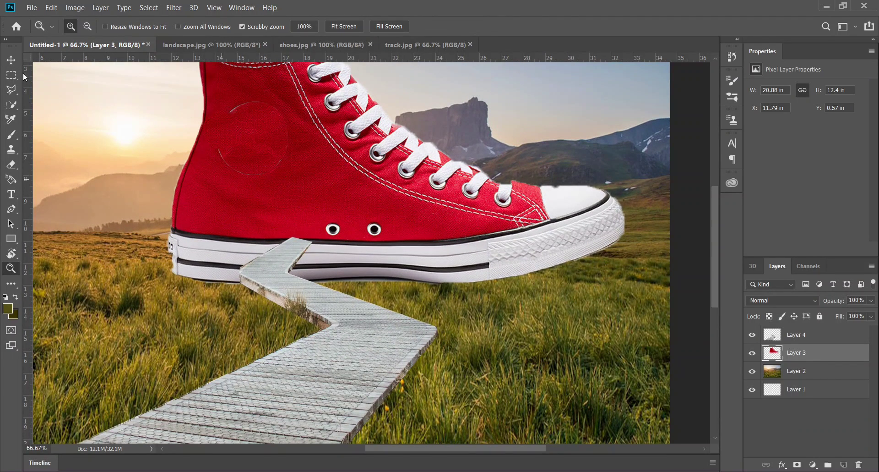
key("m")
left_click_drag(205, 180, 393, 281)
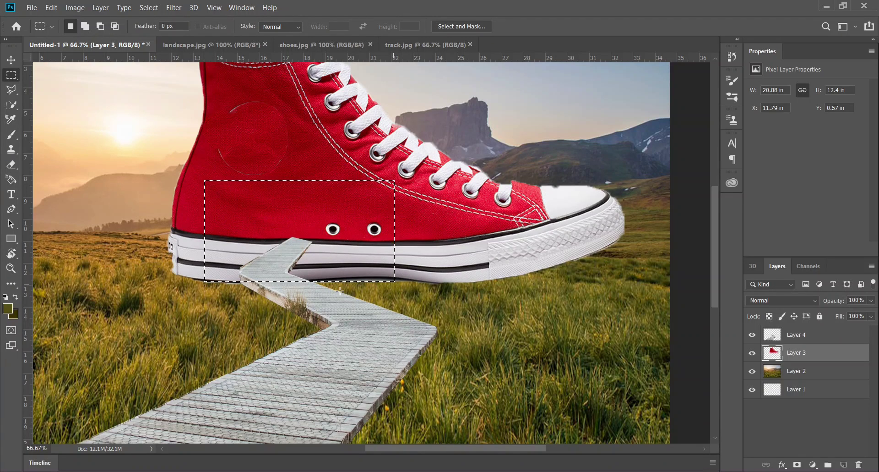
right_click(319, 262)
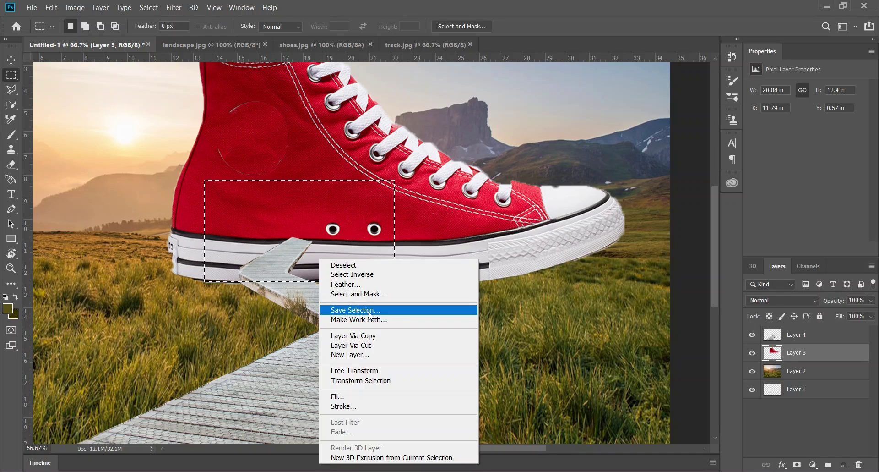
right_click(295, 227)
right_click(295, 227)
right_click(295, 226)
right_click(295, 227)
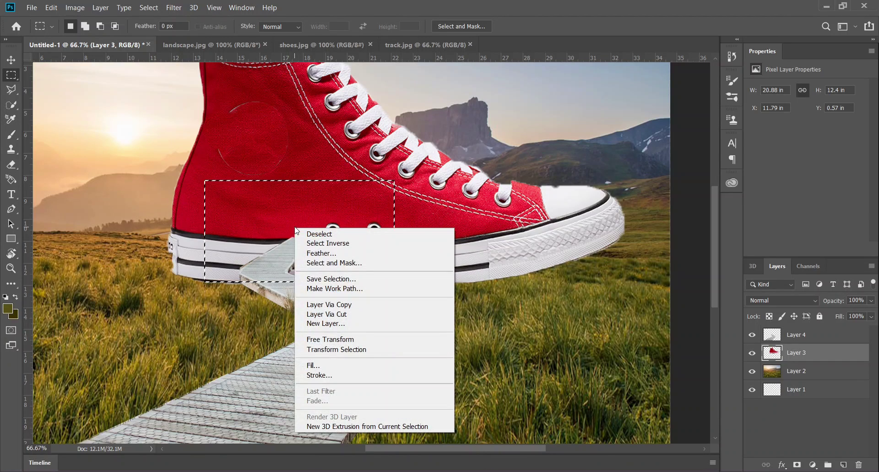
left_click(285, 221)
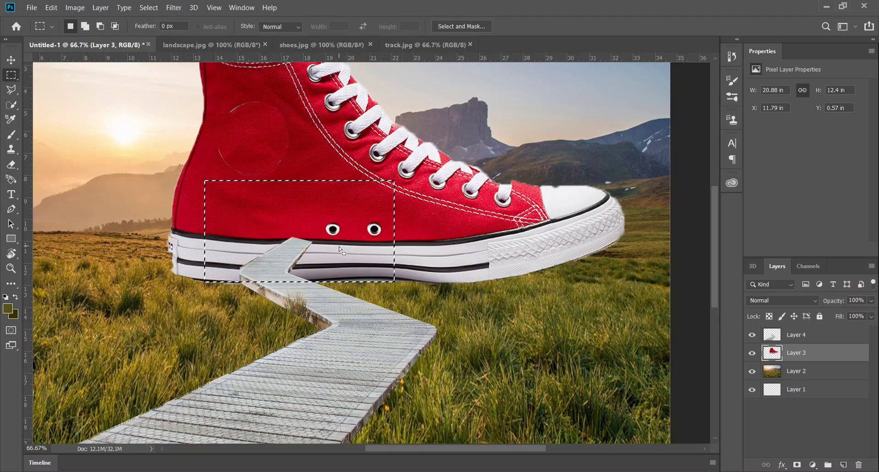
key("e")
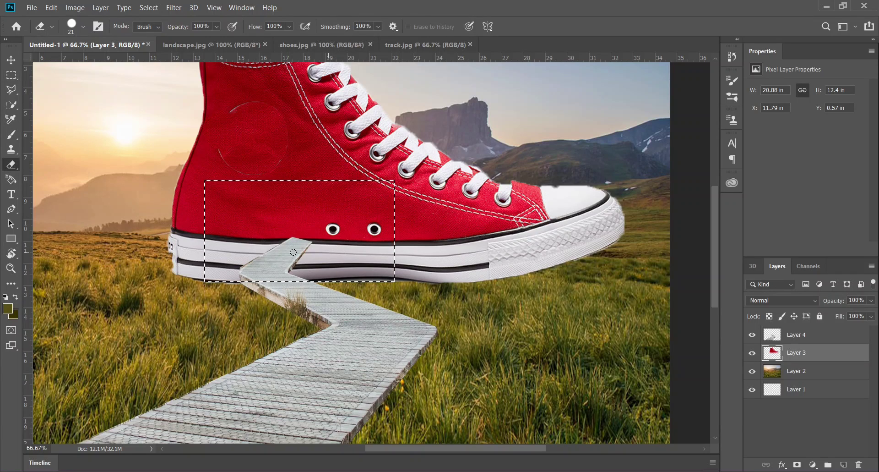
key("Delete")
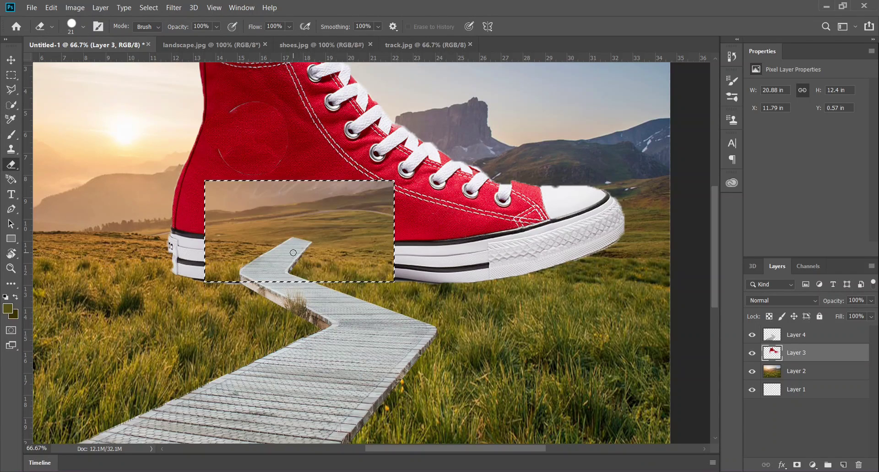
key("ctrl+z")
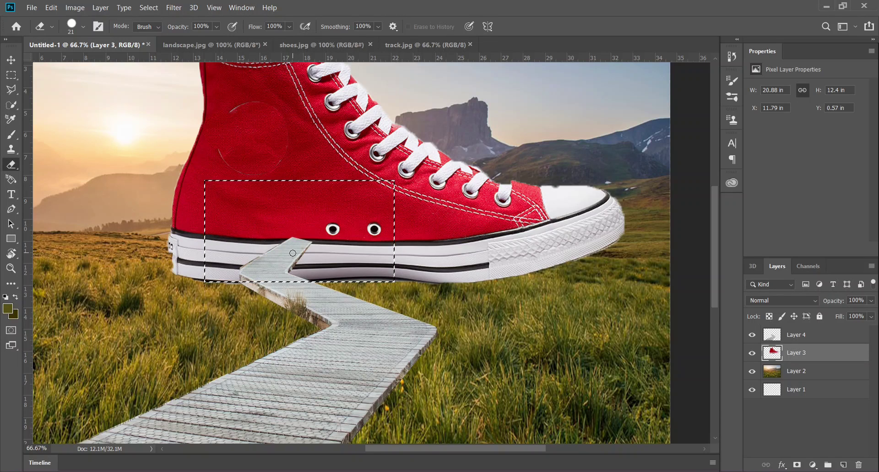
- Delete the selected far end of the boardwalk from Layer 4 and deselect the area
left_click(800, 336)
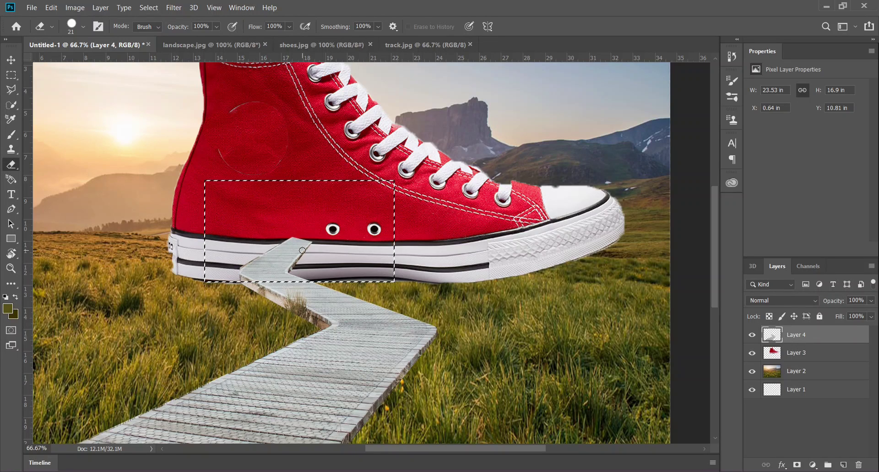
key("Delete")
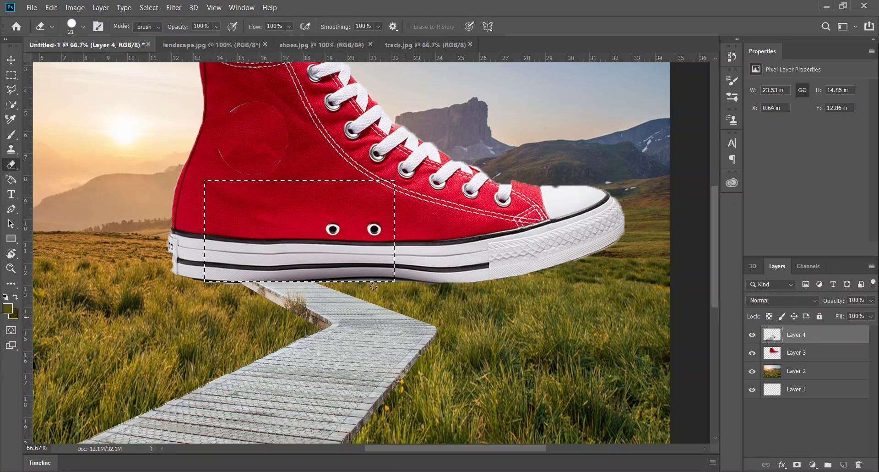
key("l")
key("ctrl+d")
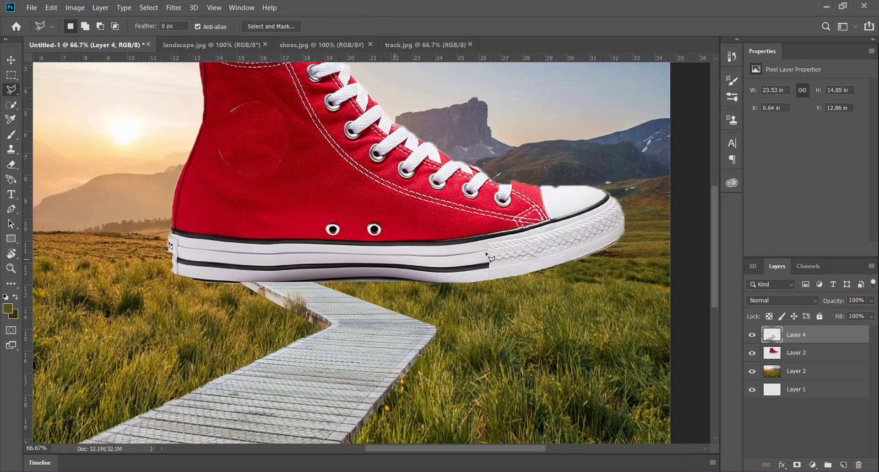
- Open the home image from the Pictures folder
key("z")
left_click(392, 247, "alt")
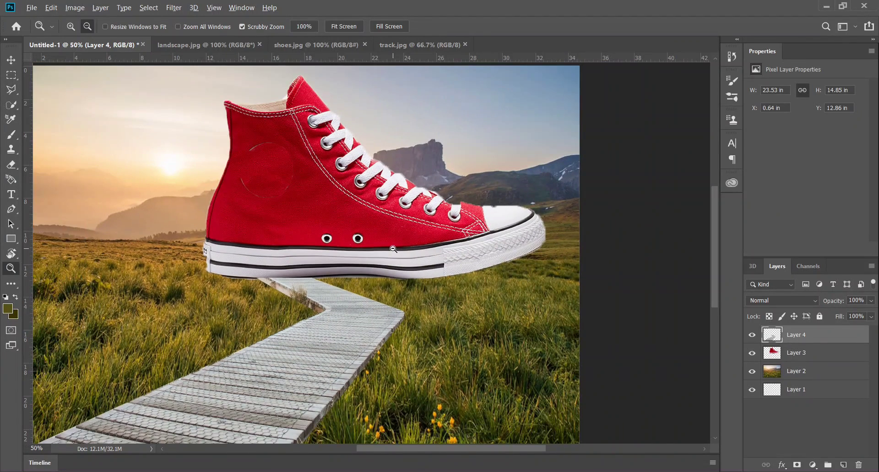
left_click(392, 247, "alt")
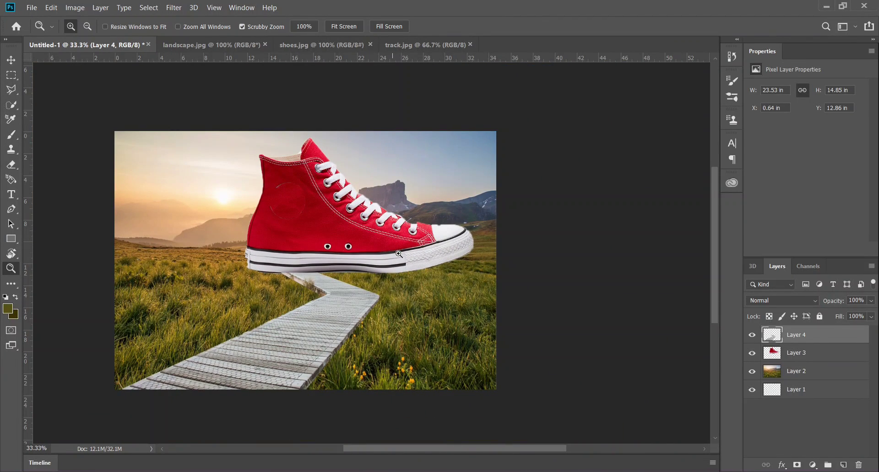
scroll(417, 266, "up", 2)
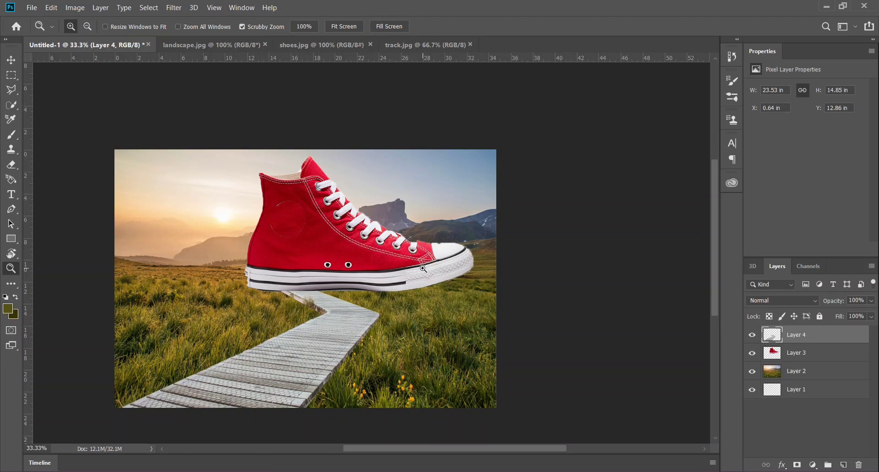
key("ctrl+o")
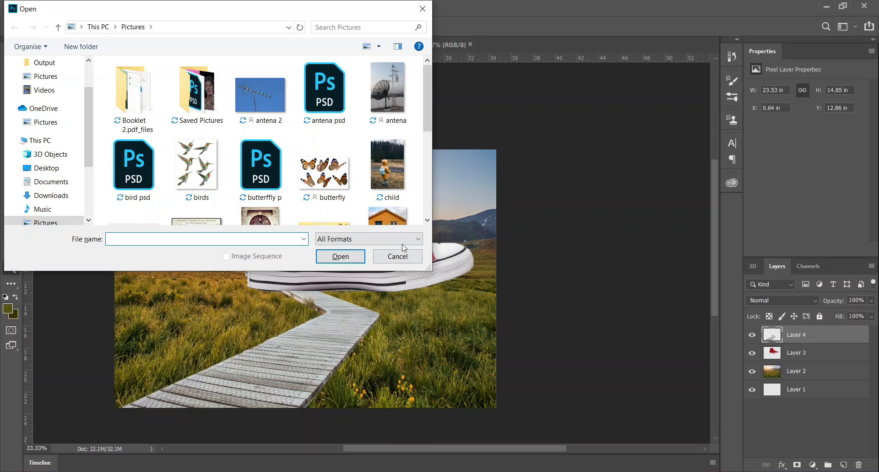
scroll(398, 193, "down", 2)
left_click(398, 162)
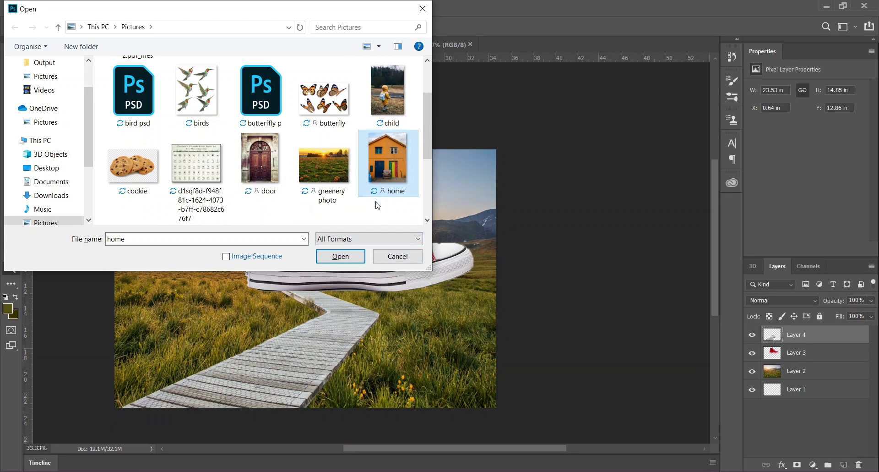
left_click(339, 256)
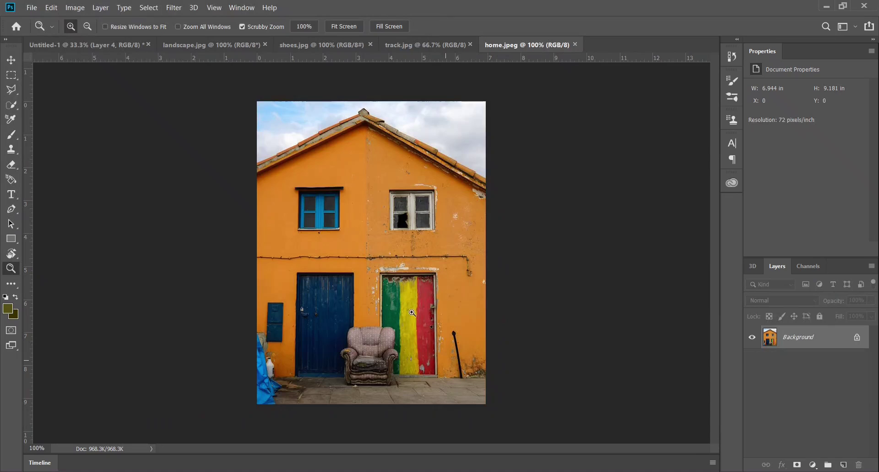
- Select the white-framed window with the broken pane on the orange house using the Polygonal Lasso
left_click(433, 165)
left_click(433, 165)
scroll(504, 287, "down", 2)
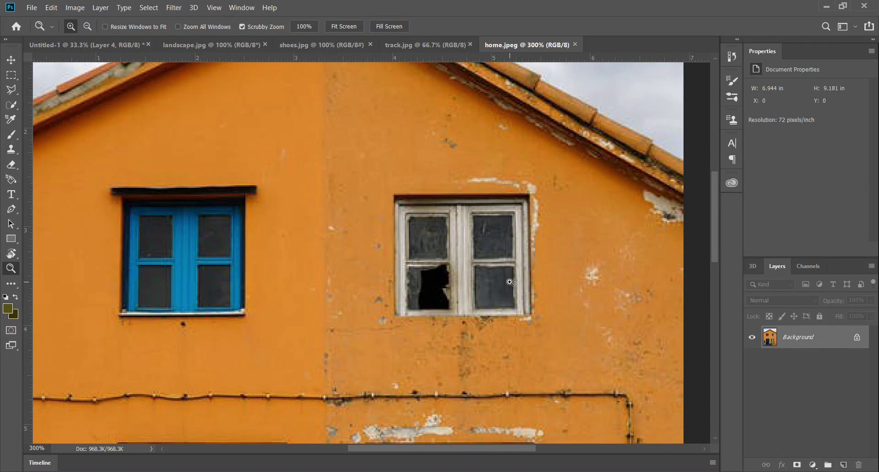
key("l")
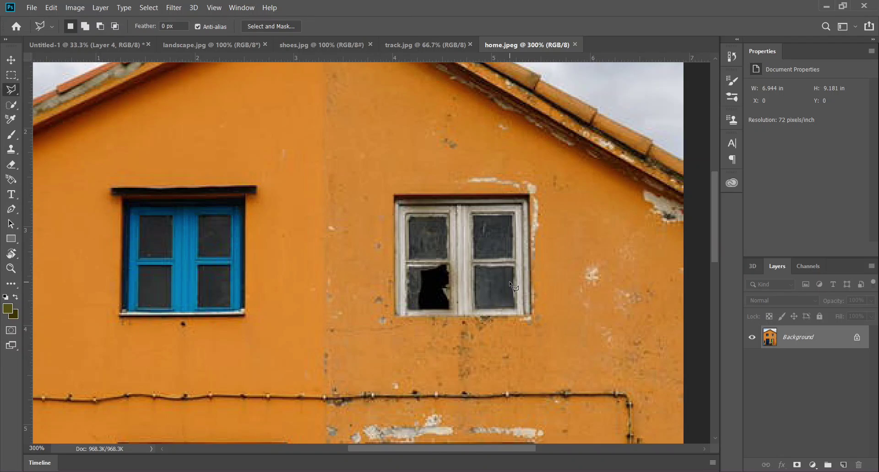
left_click(532, 314)
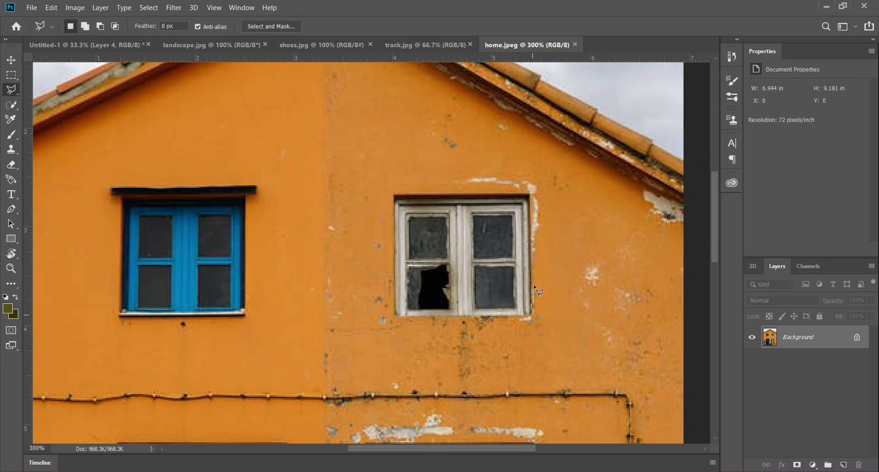
left_click(530, 196)
left_click(394, 315)
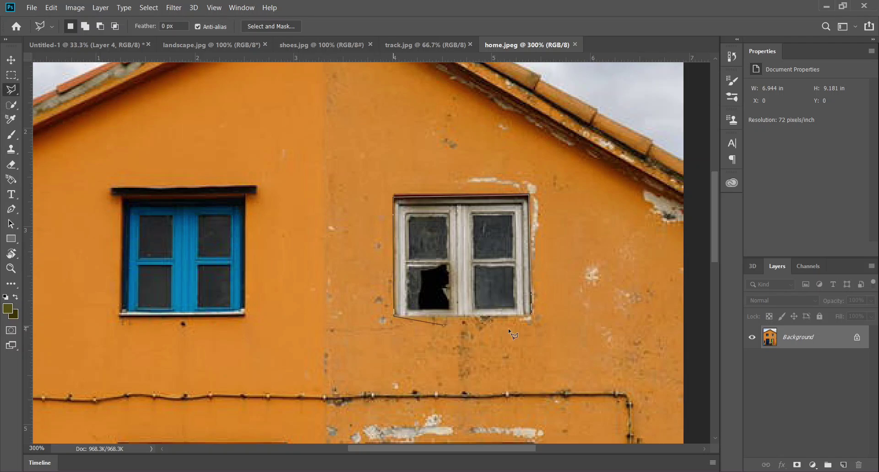
double_click(531, 316)
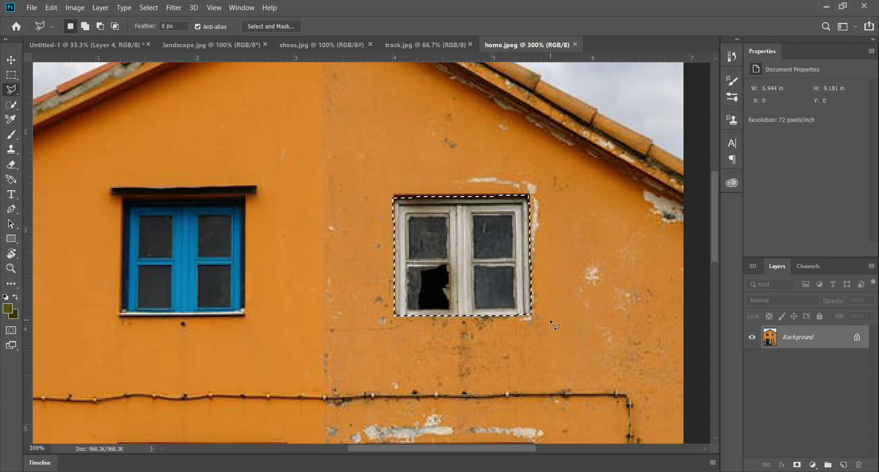
- Move the window cutout into the composite over the sneaker's ankle patch area and scale it to about 235%
left_click_drag(495, 280, 294, 226)
key("v")
key("ctrl+t")
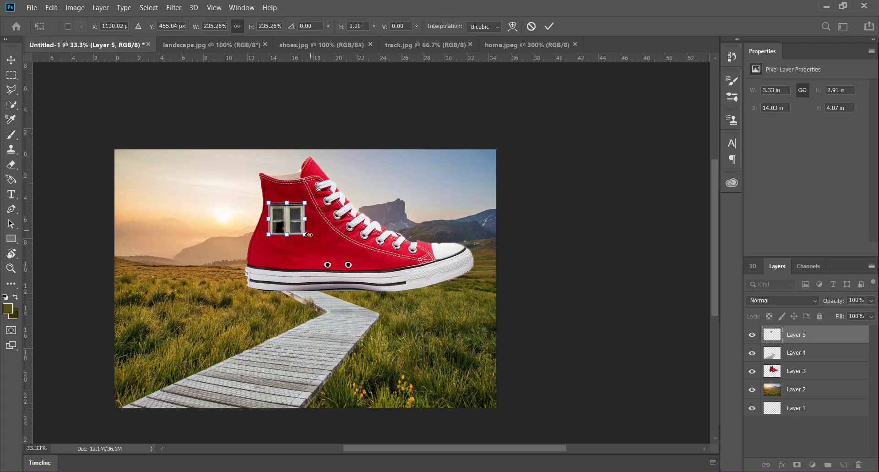
key("Return")
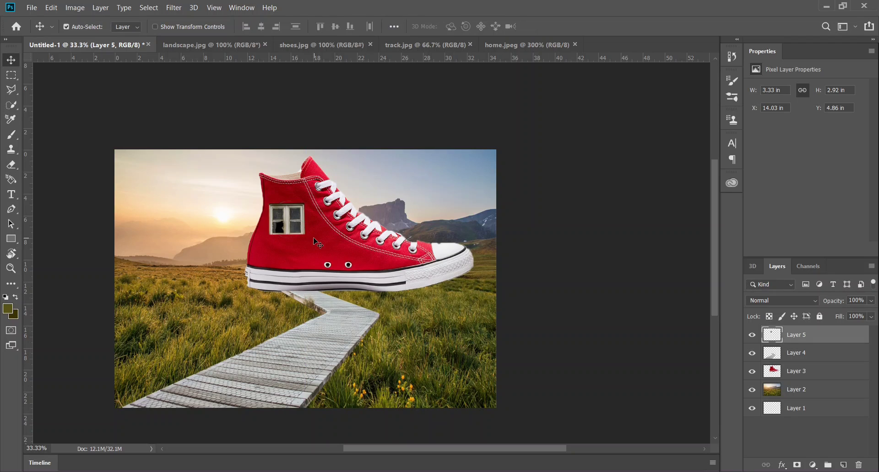
- Nudge the window up on the sneaker's ankle to about Y 4.5 in
key("z")
left_click(313, 238)
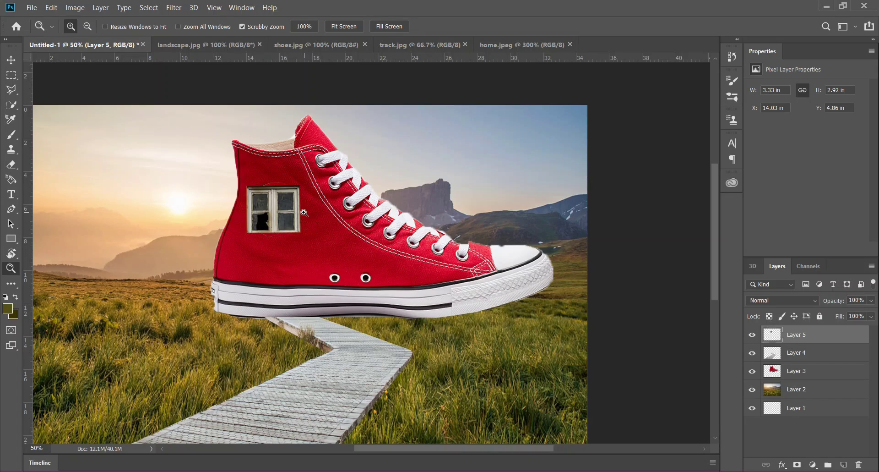
key("v")
left_click_drag(285, 211, 285, 205)
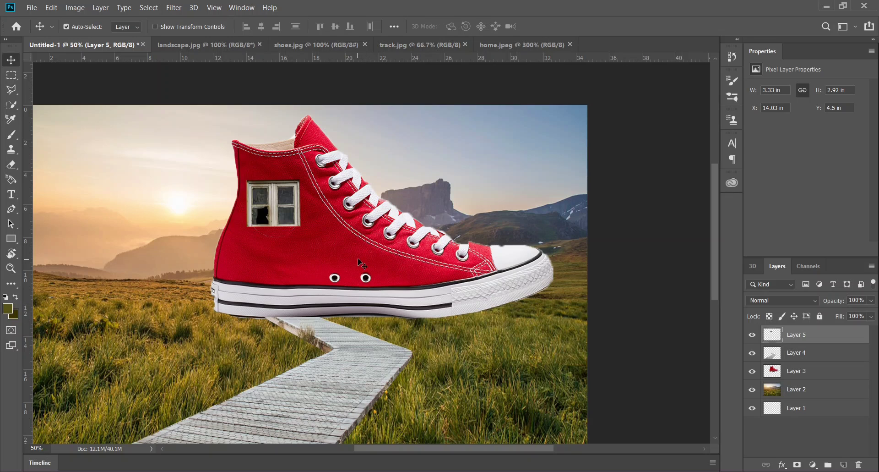
- Open the door image from the Pictures folder
key("z")
left_click(347, 243, "alt")
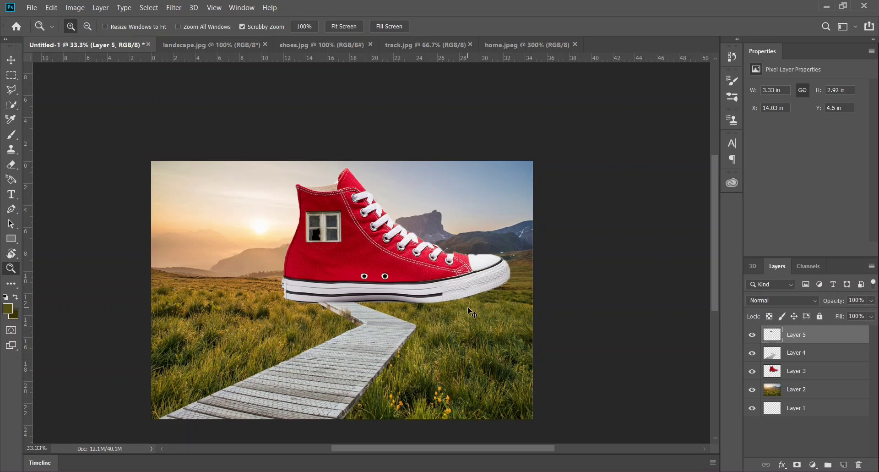
key("ctrl+o")
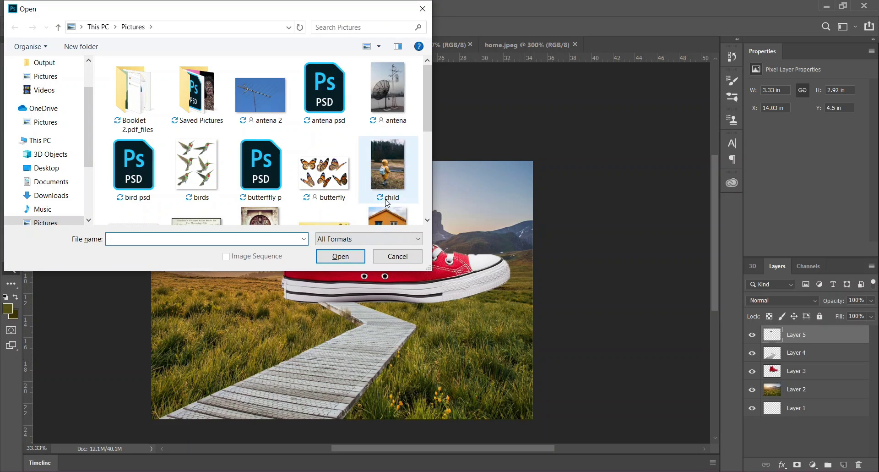
scroll(391, 197, "down", 1)
left_click(262, 163)
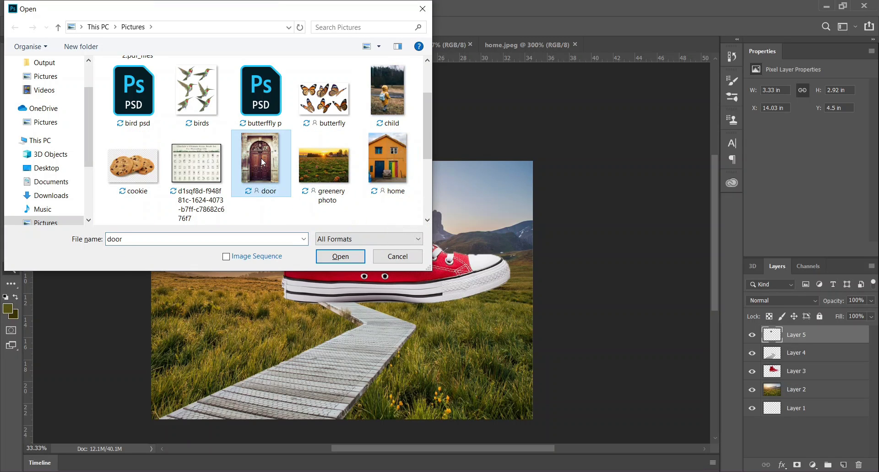
left_click(340, 254)
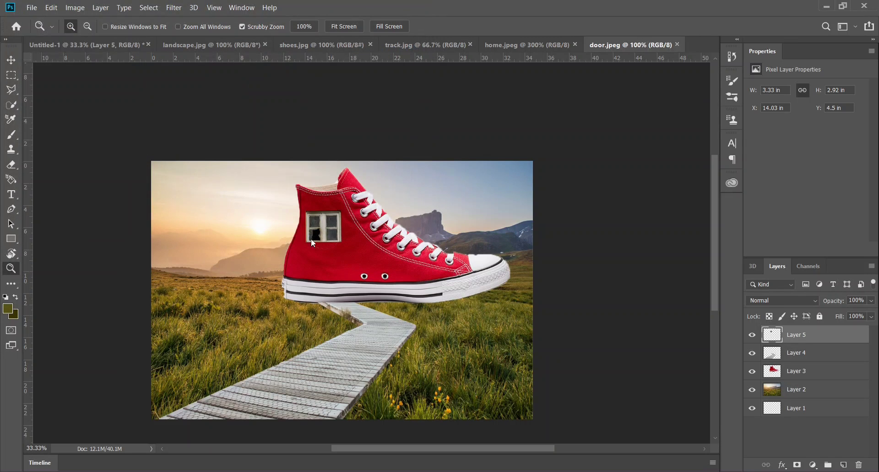
- Close the home, track and shoes images, keeping the composite, landscape and door documents open
left_click(576, 45)
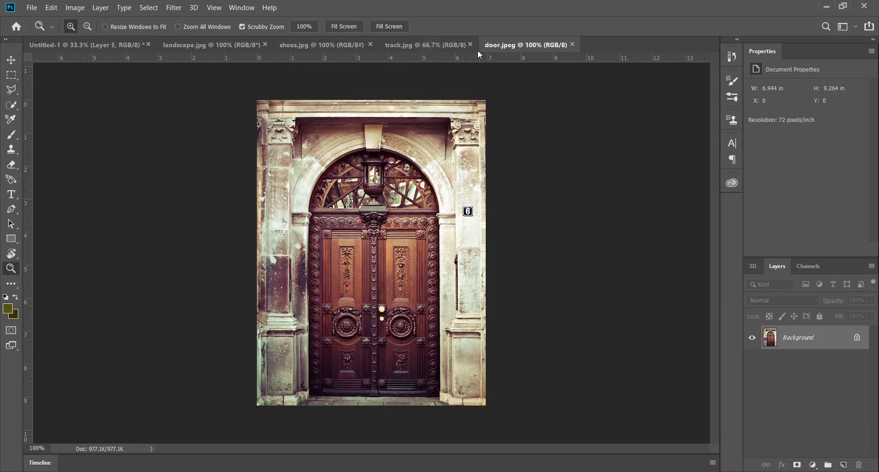
left_click(471, 45)
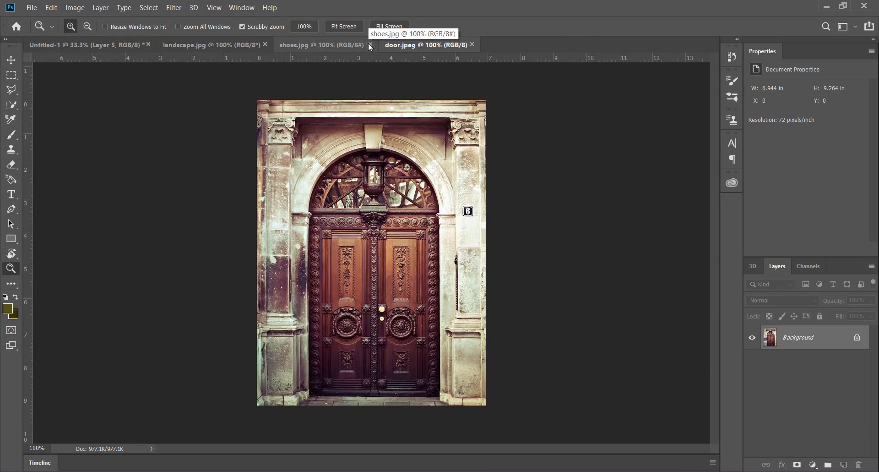
left_click(371, 45)
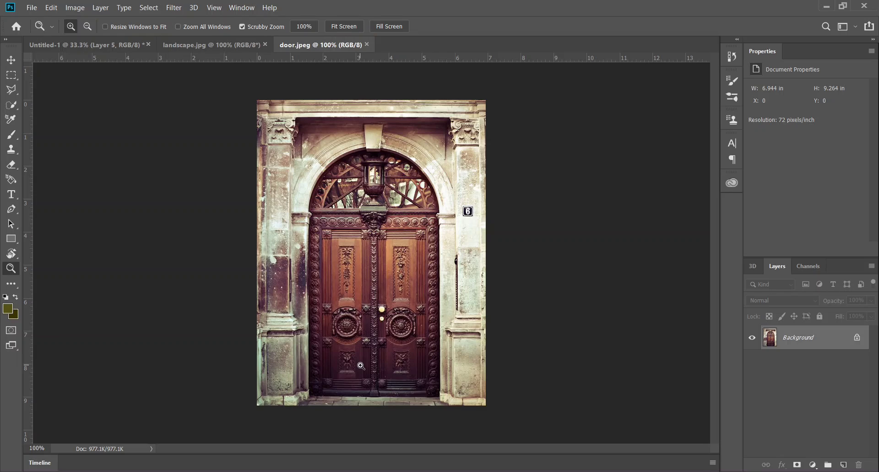
- Trace a Pen path from the door's lower-left corner up its left side and over the arch
key("l")
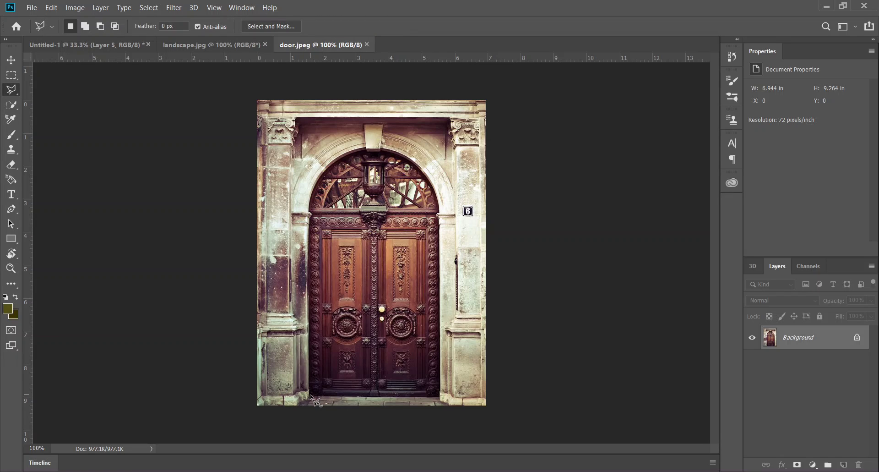
key("Escape")
key("p")
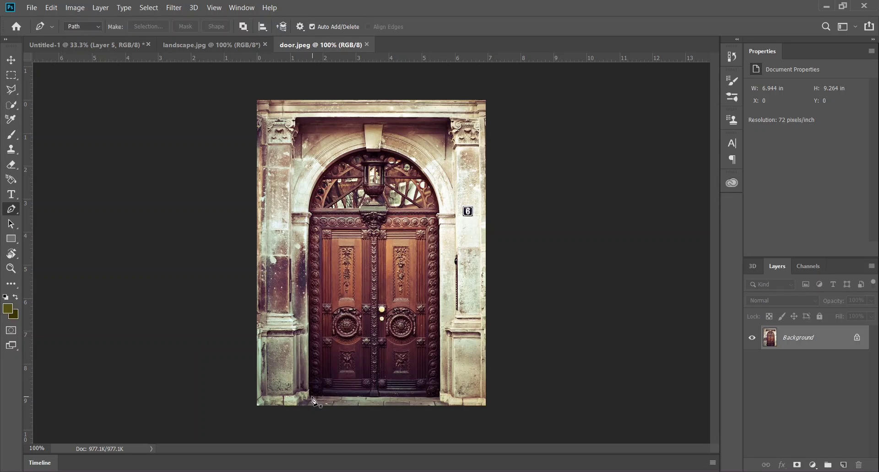
left_click(311, 396)
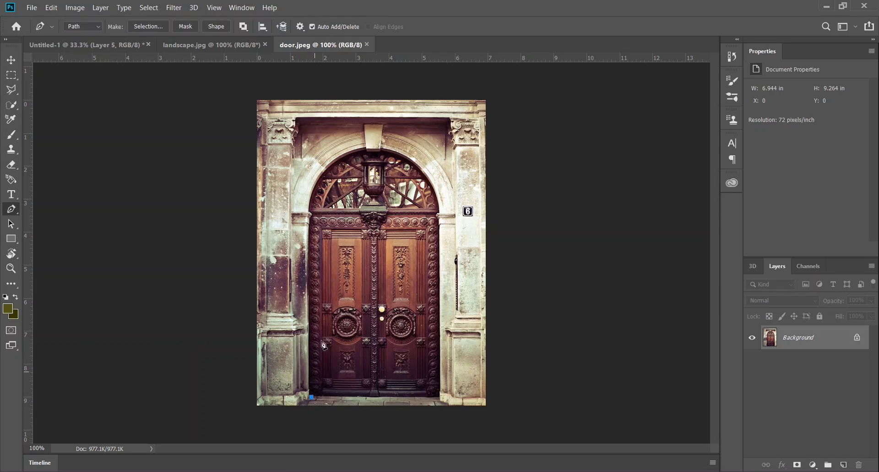
left_click(307, 233)
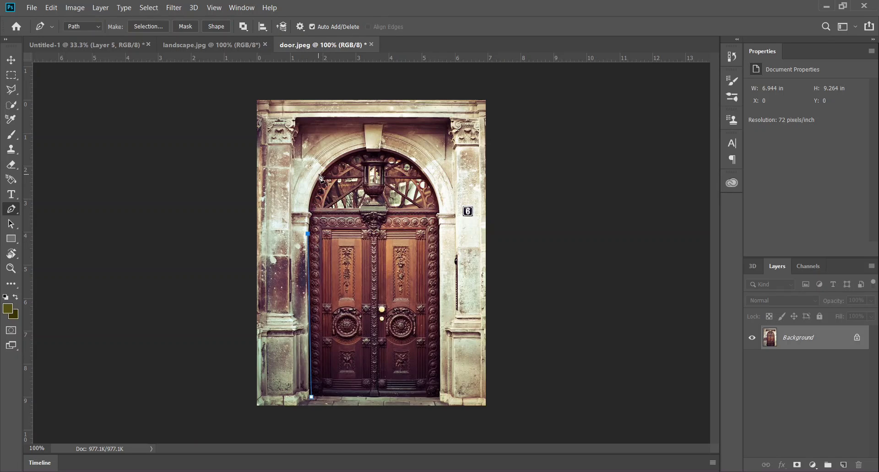
left_click_drag(322, 172, 337, 166)
left_click_drag(393, 152, 430, 173)
key("Escape")
left_click(364, 151)
key("ctrl+z")
key("ctrl+z")
left_click_drag(362, 148, 385, 147)
- Continue the Pen path down the door's right side and close it along the threshold
left_click_drag(429, 181, 438, 210)
left_click_drag(440, 255, 439, 283)
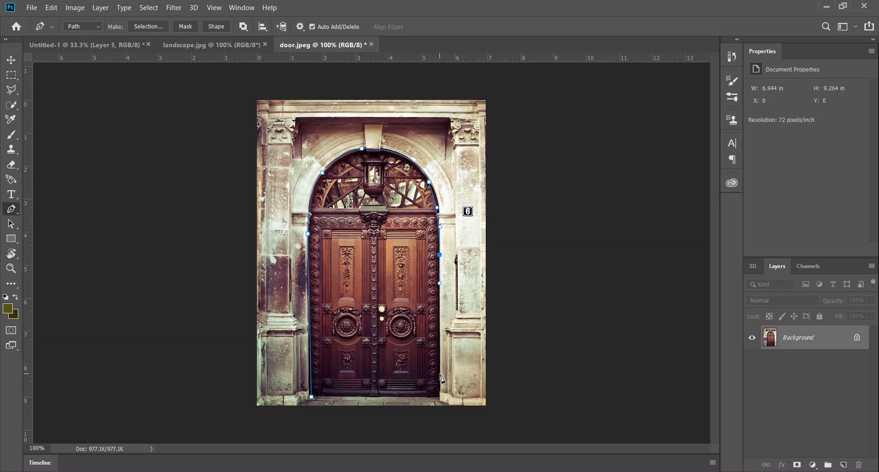
left_click_drag(441, 374, 438, 400)
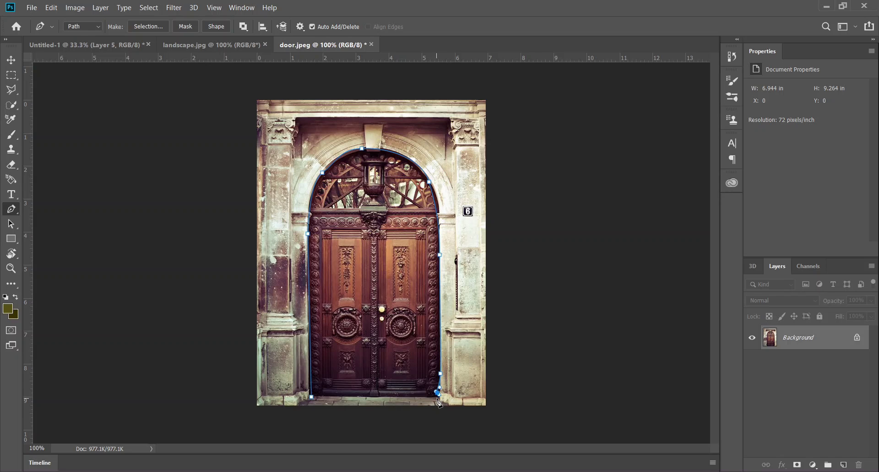
key("ctrl+z")
left_click(439, 396)
left_click(312, 396)
- Convert the closed path around the door into a selection
right_click(367, 287)
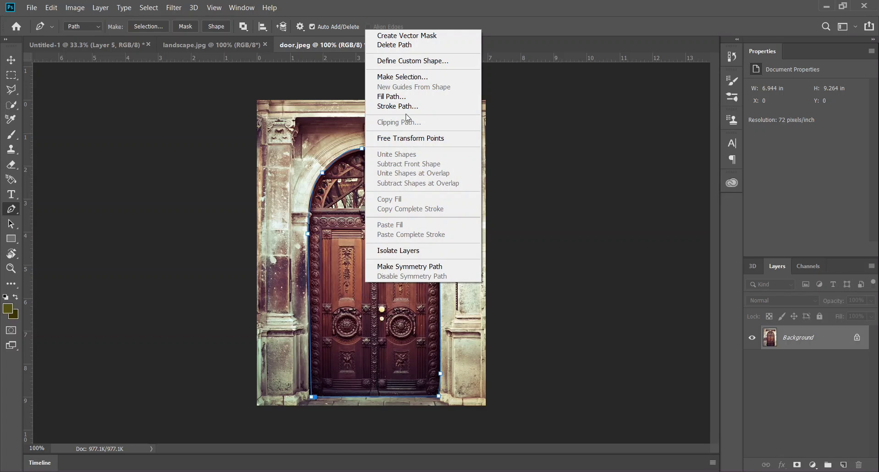
left_click(406, 76)
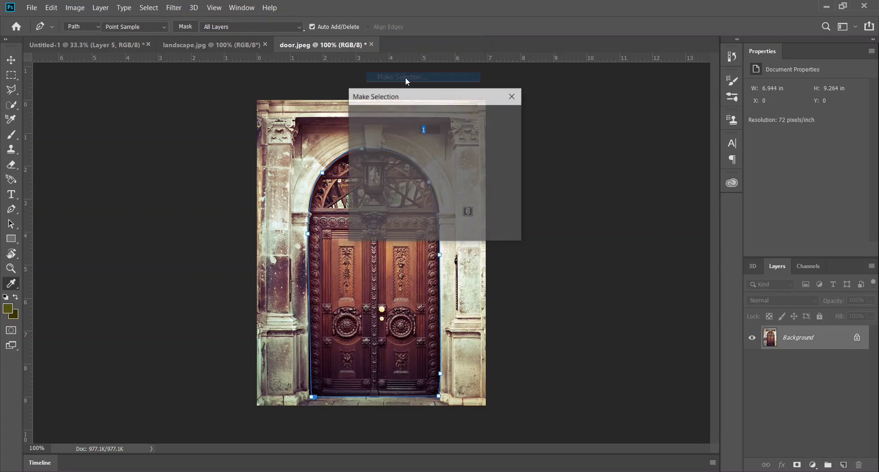
left_click(499, 122)
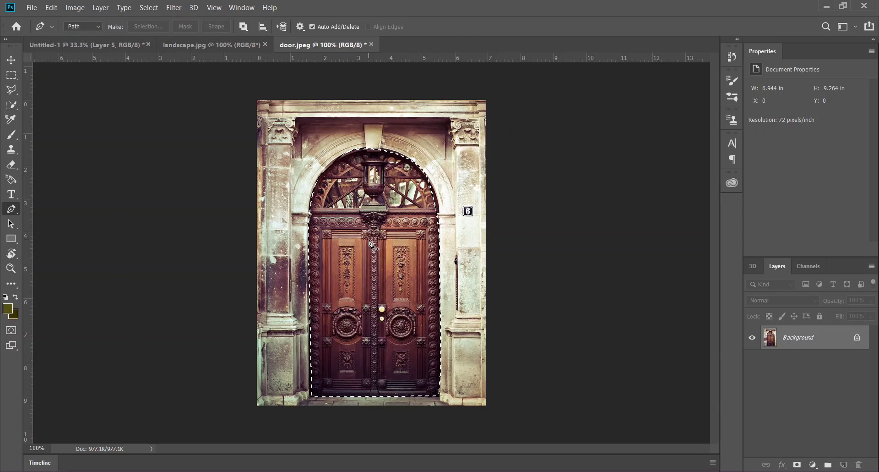
- Move the door cutout into the composite onto the sneaker's heel where the boardwalk starts, and scale it to about 71.5%
key("v")
left_click_drag(363, 248, 389, 315)
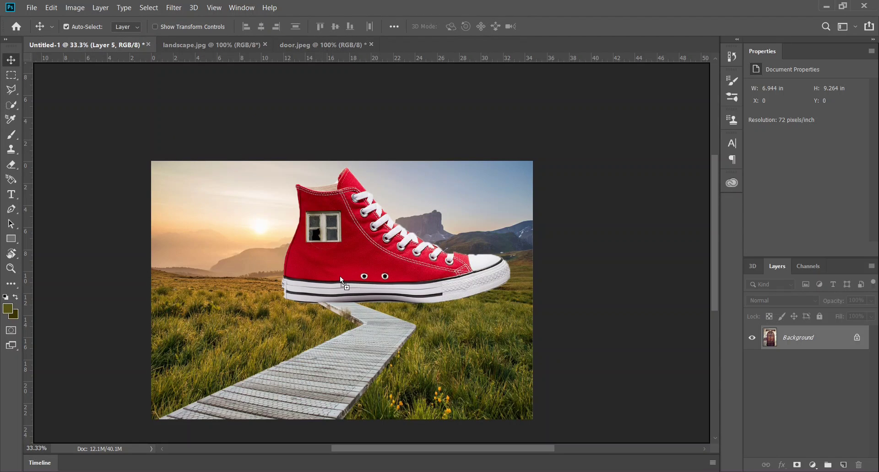
left_click_drag(340, 276, 341, 277)
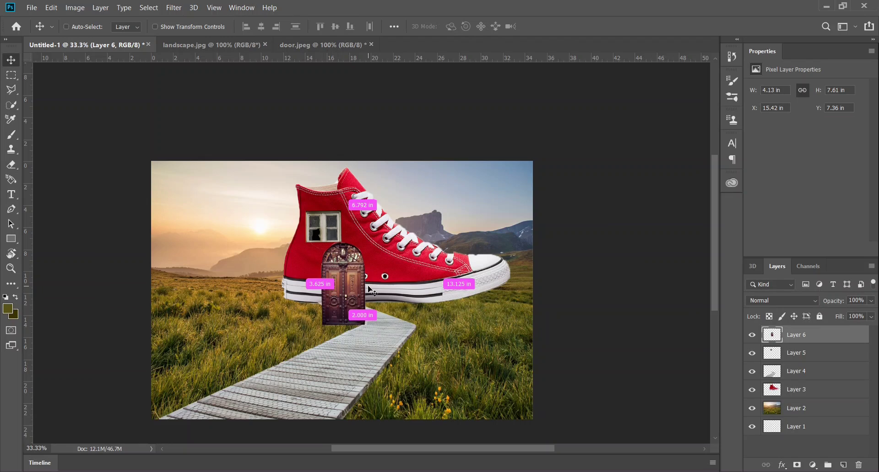
key("ctrl+t")
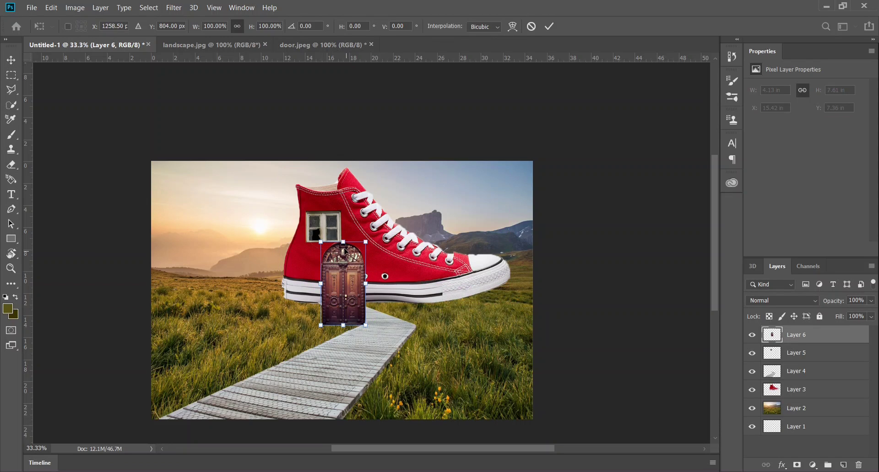
left_click_drag(357, 308, 347, 284)
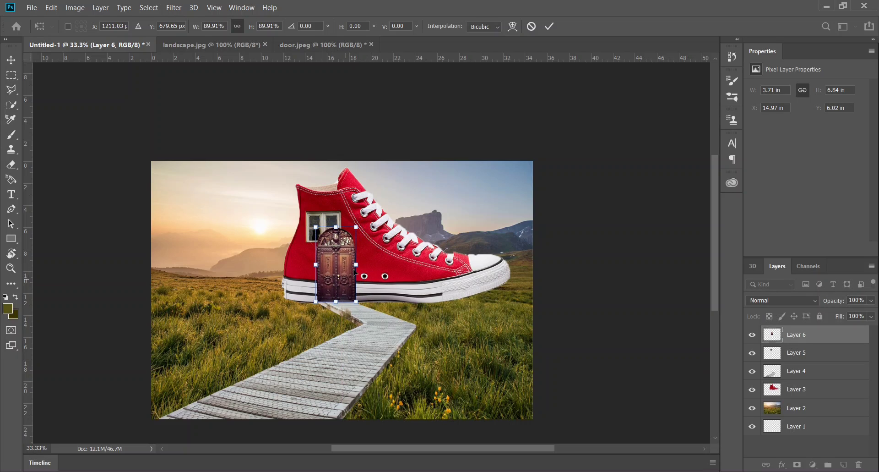
left_click_drag(336, 226, 336, 242)
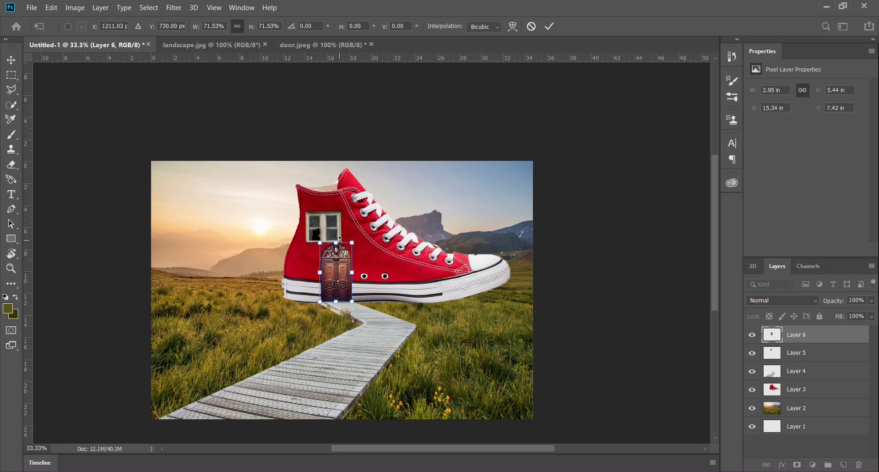
key("Return")
- Scale the door down further to about 91% and shift it right to about X 15.69 in, with its base on the boardwalk
key("z")
left_click(329, 248)
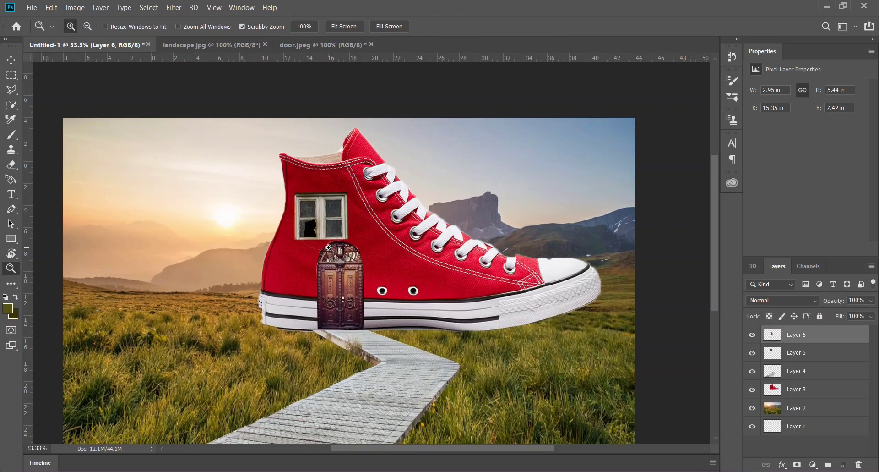
left_click(328, 247)
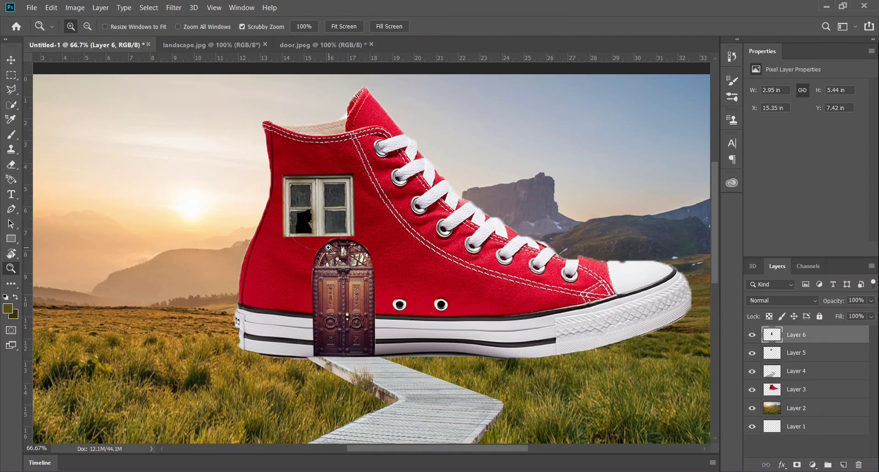
left_click(368, 271)
left_click(367, 271)
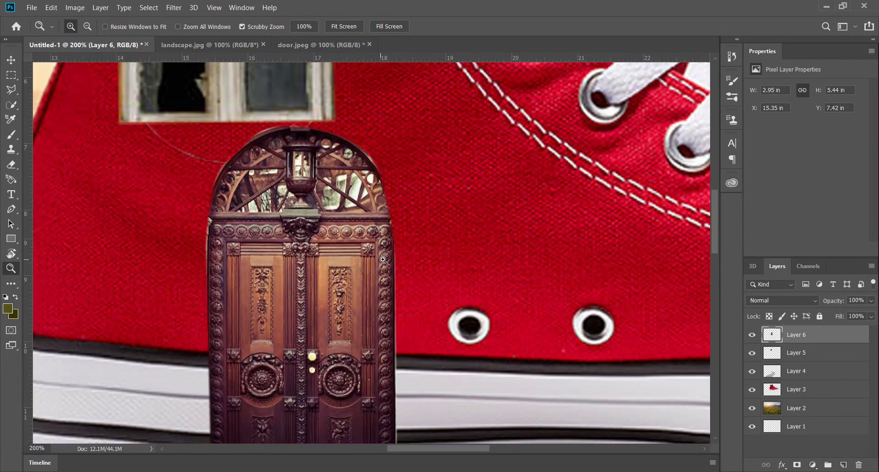
scroll(383, 260, "down", 3)
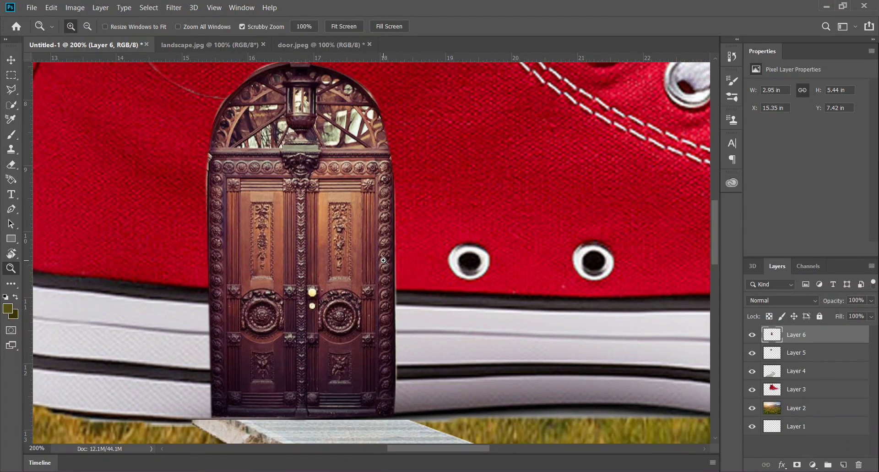
left_click(384, 260, "alt")
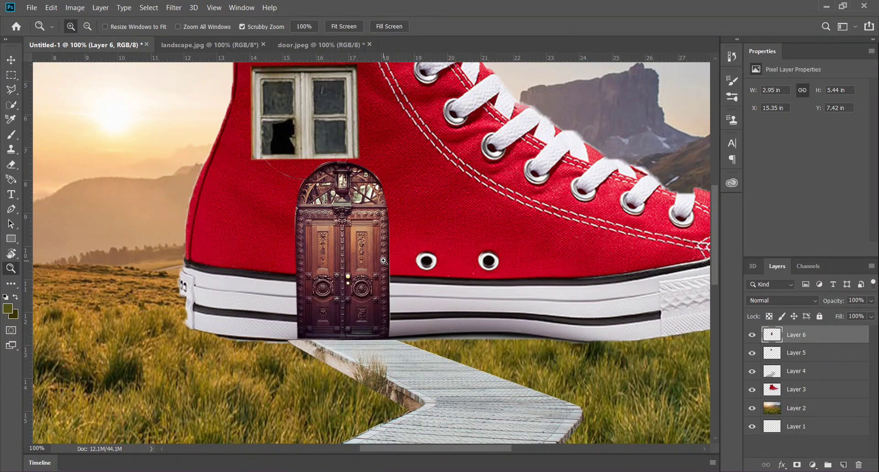
key("ctrl+t")
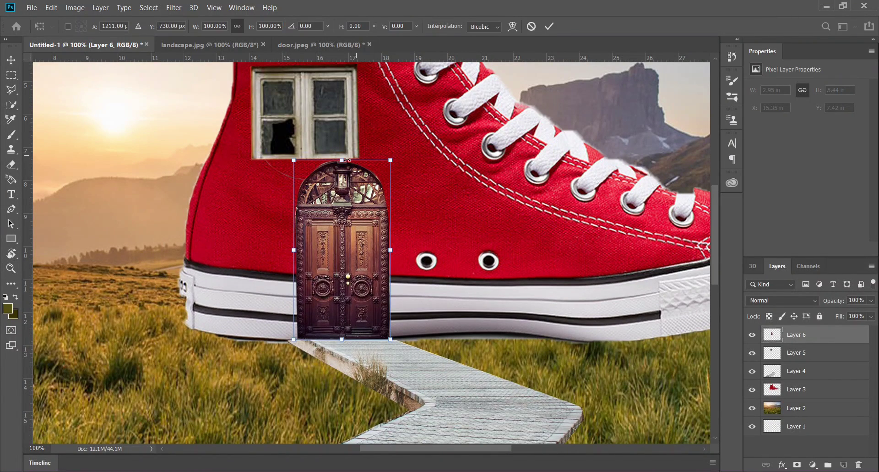
left_click_drag(343, 161, 343, 184)
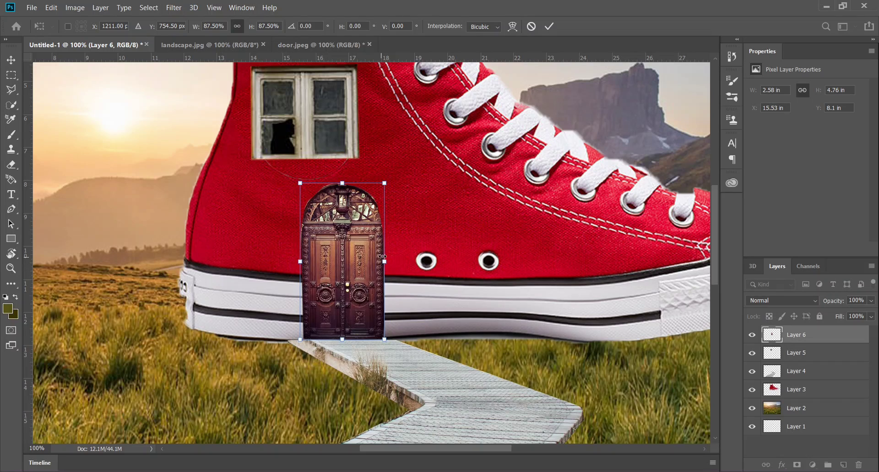
left_click_drag(383, 262, 377, 262)
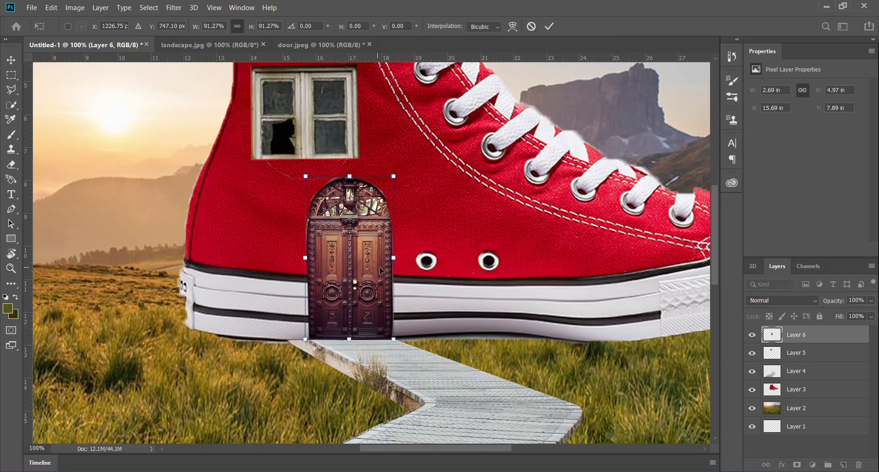
- Move the window up slightly on the sneaker's ankle to about Y 4.36 in, widening the gap above the door
key("z")
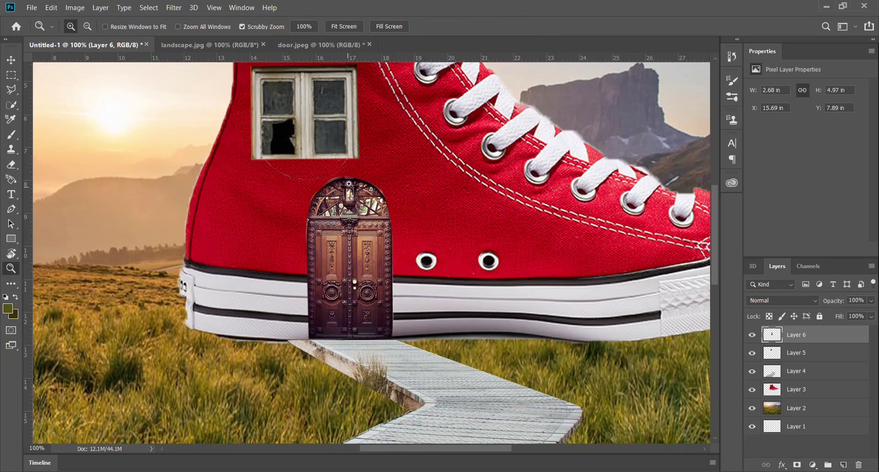
left_click(332, 139)
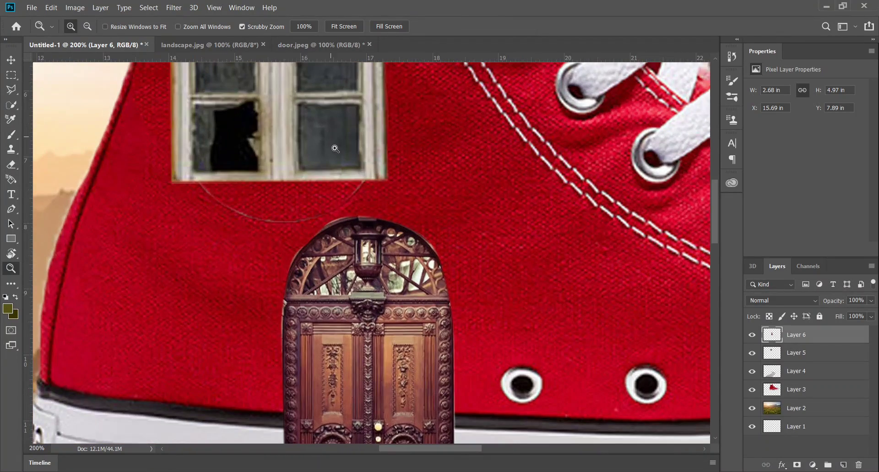
left_click(383, 257, "alt")
left_click(383, 256, "alt")
left_click(384, 254, "alt")
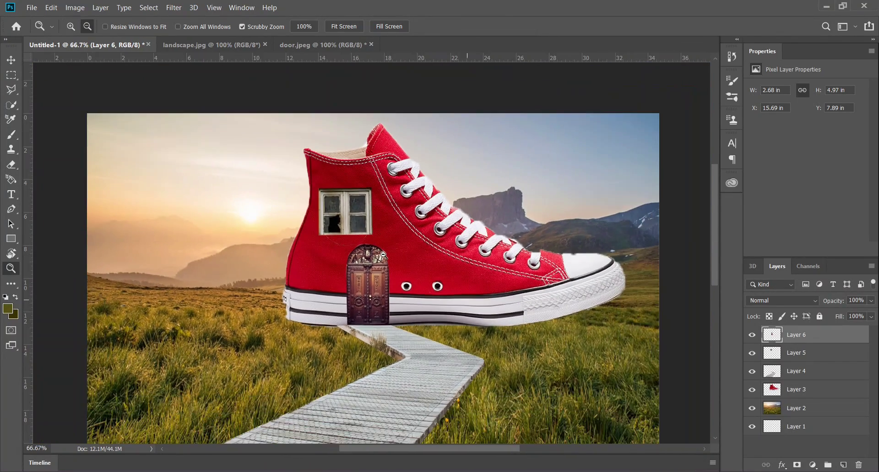
left_click(385, 254, "alt")
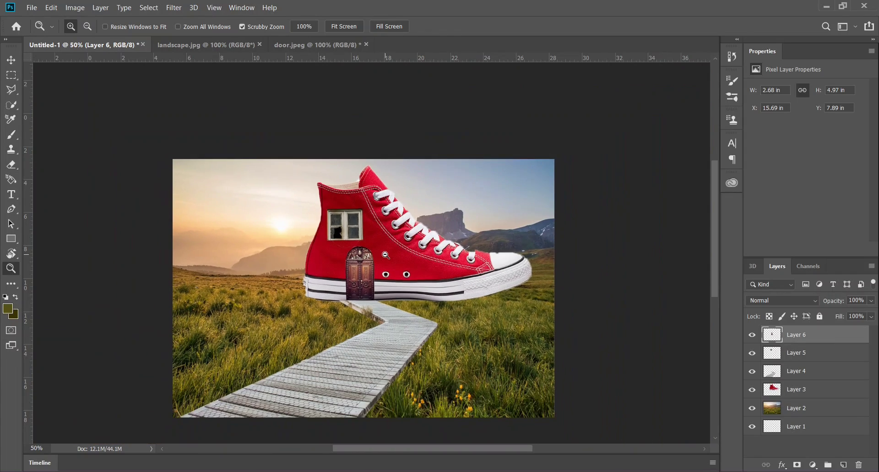
key("v")
left_click_drag(336, 225, 346, 232)
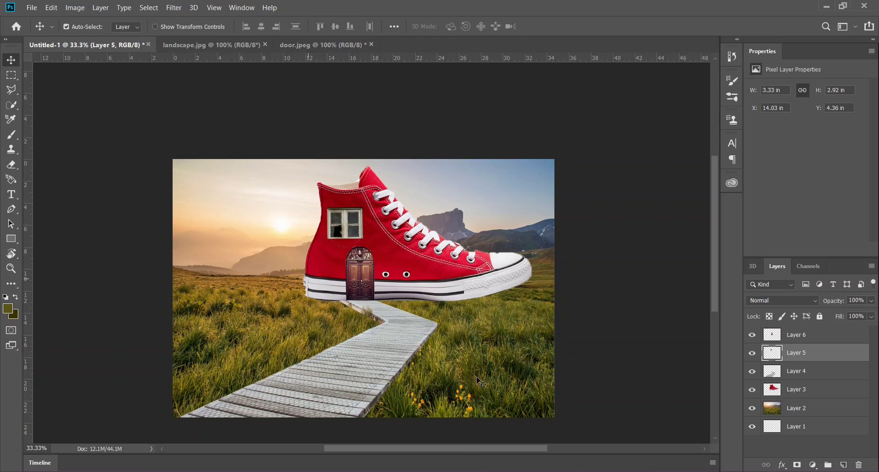
key("z")
left_click(376, 313)
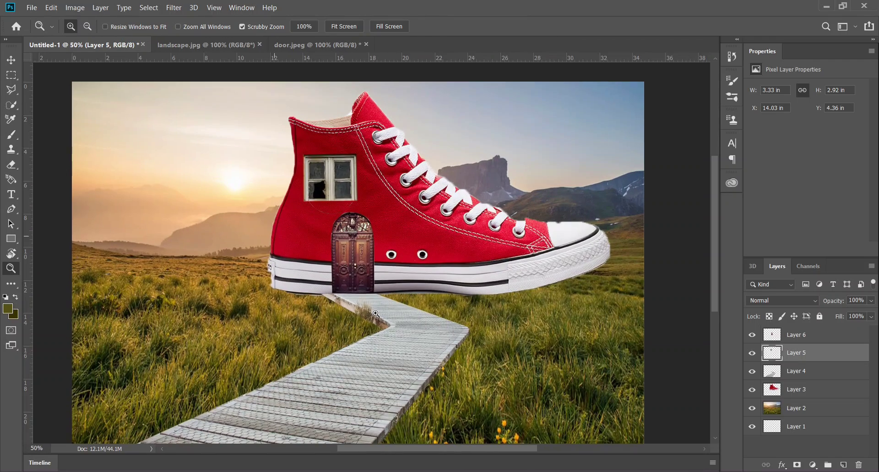
- Erase the leftover label patch sticking out from the sneaker's heel on Layer 3 with the 21 px Eraser
left_click(297, 272)
left_click(296, 271)
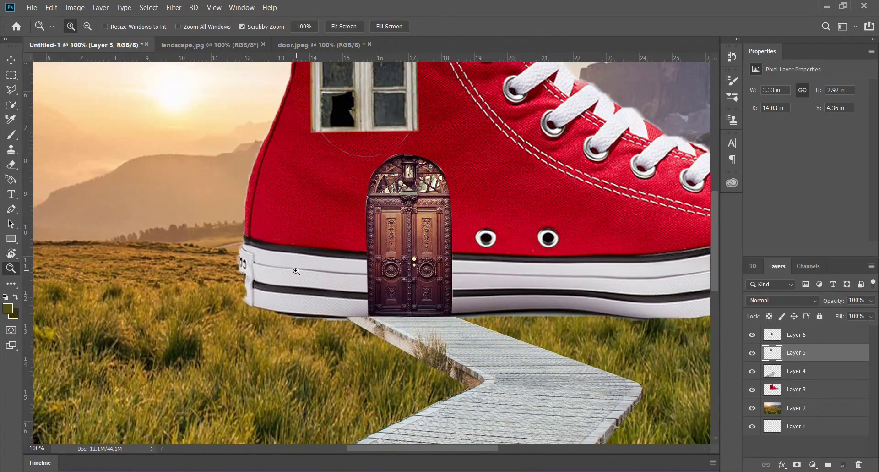
key("e")
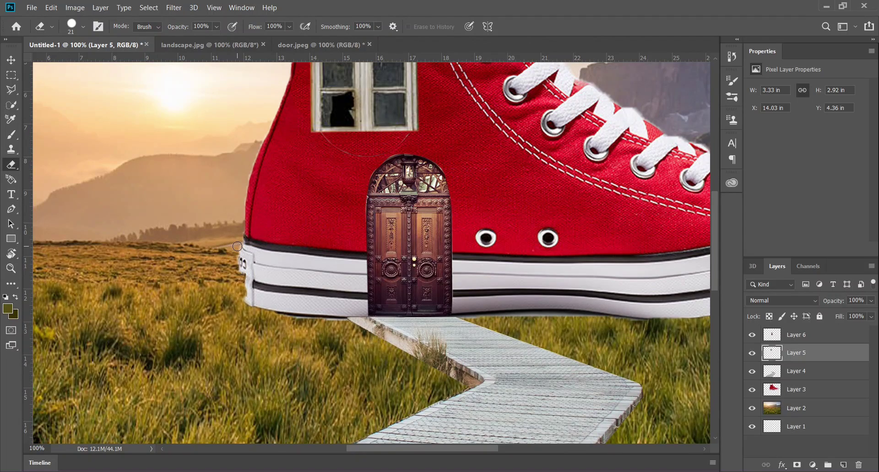
right_click(12, 163)
left_click(47, 165)
left_click(799, 391)
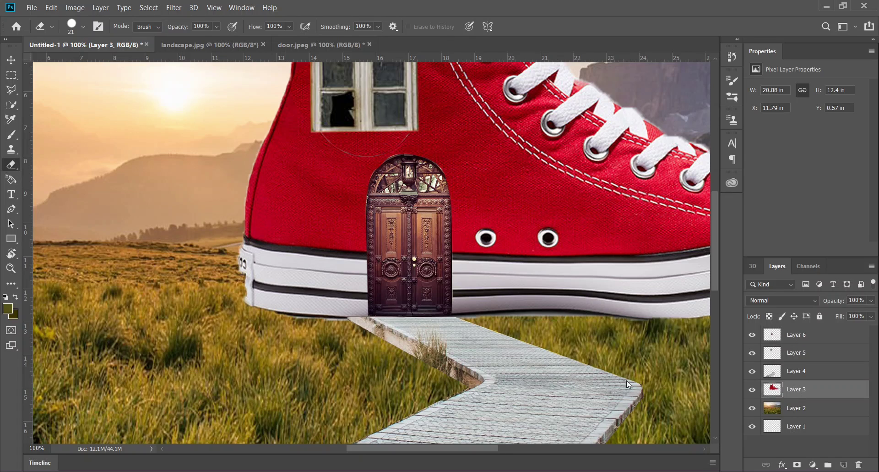
left_click_drag(242, 241, 235, 302)
left_click_drag(242, 247, 237, 301)
scroll(557, 350, "up", 5)
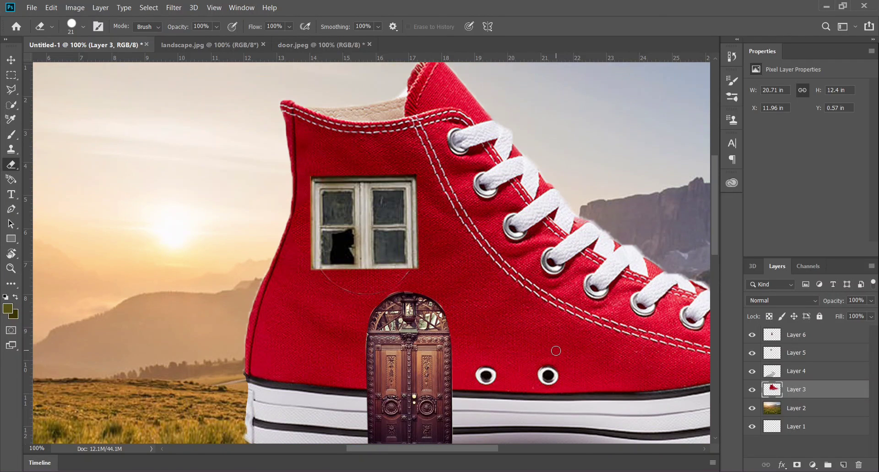
scroll(556, 351, "up", 1)
scroll(557, 350, "down", 6)
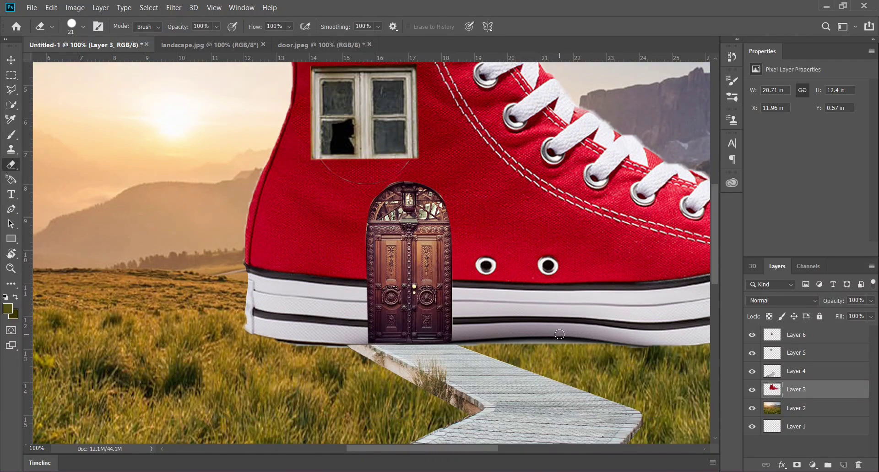
key("z")
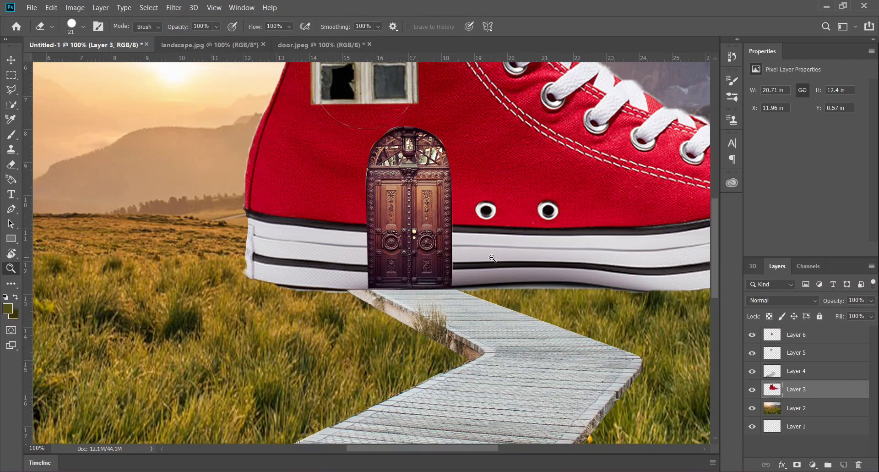
left_click(493, 258, "alt")
left_click(493, 258, "alt")
scroll(492, 258, "up", 1)
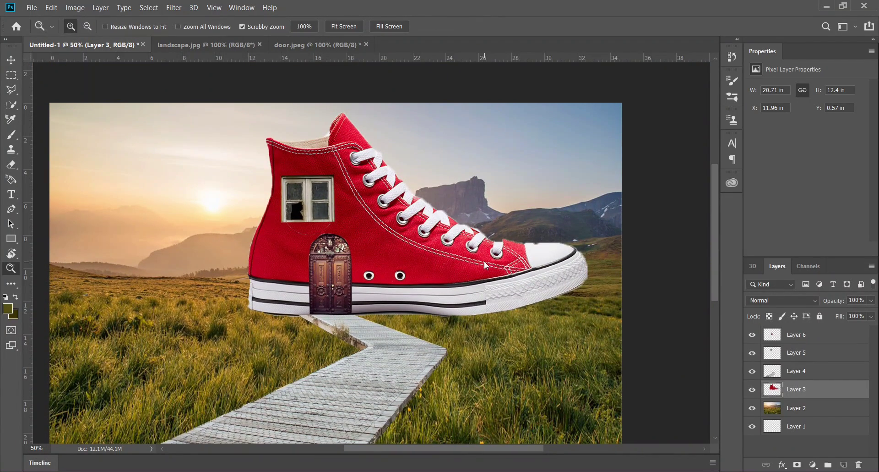
- Open butterffly p.psd and copy its butterflies into the sneaker composite, placing them over the grass beside the heel
key("ctrl+o")
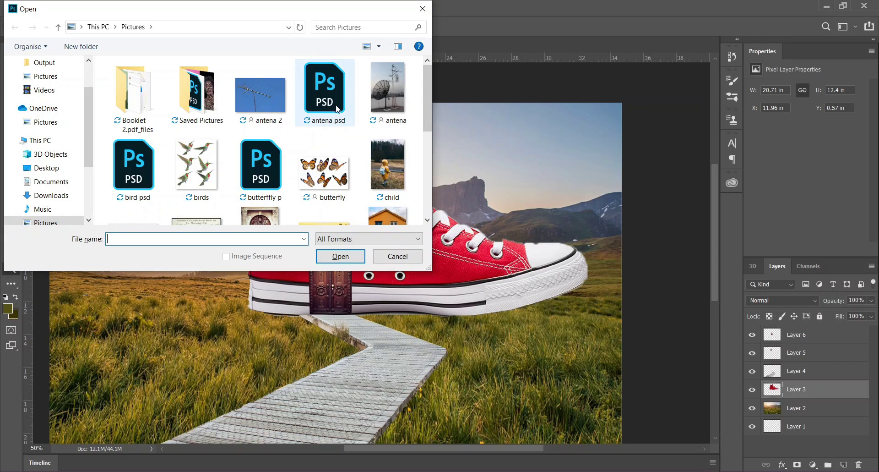
left_click(260, 164)
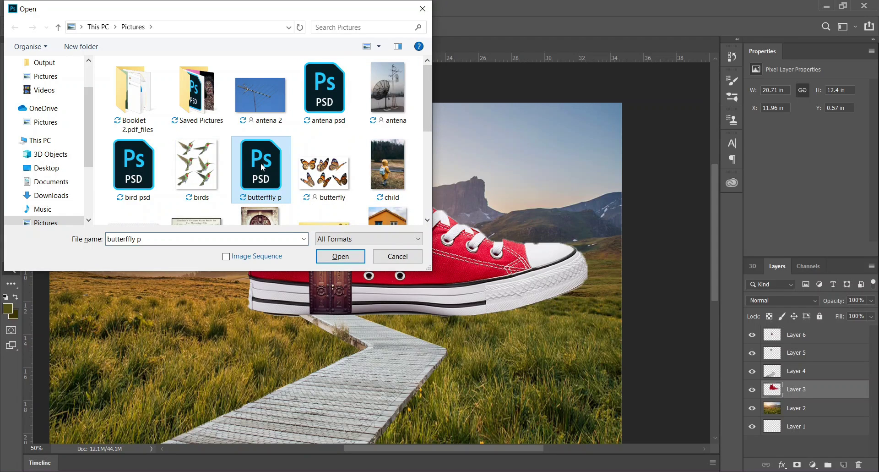
left_click(341, 262)
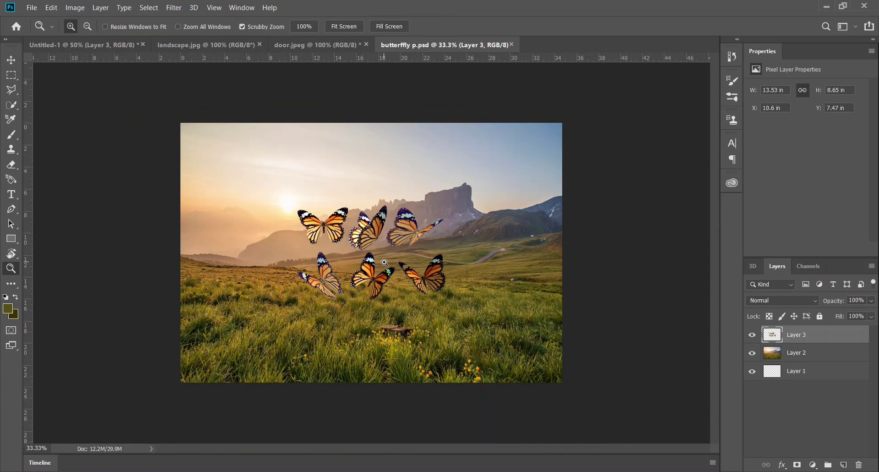
key("v")
left_click_drag(385, 262, 159, 241)
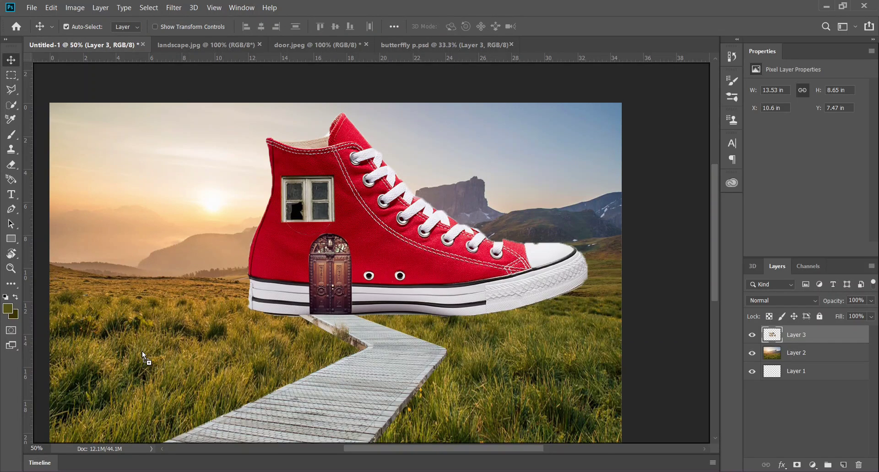
left_click_drag(142, 350, 168, 363)
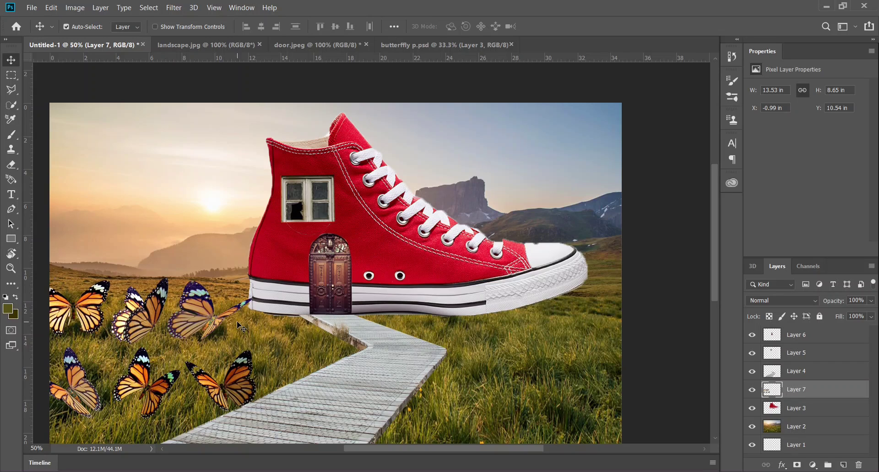
- Lasso the butterfly nearest the sneaker's heel, at the end of the upper row
key("l")
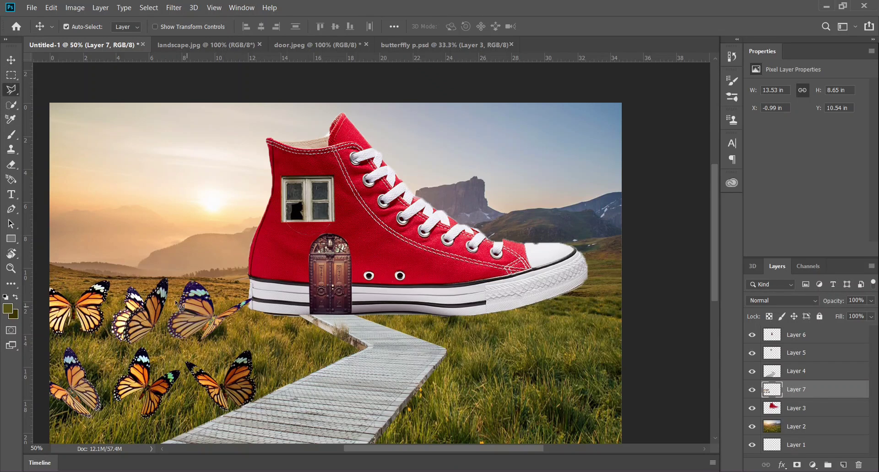
left_click(192, 266)
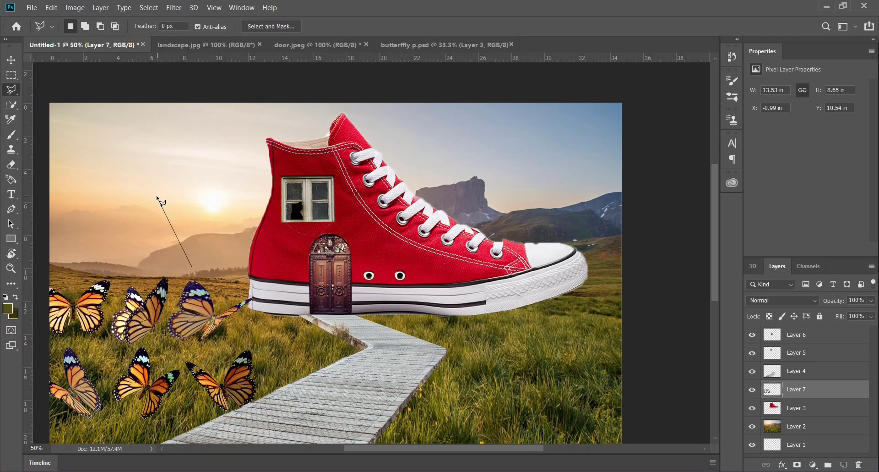
right_click(15, 95)
left_click(68, 89)
left_click_drag(172, 309, 163, 344)
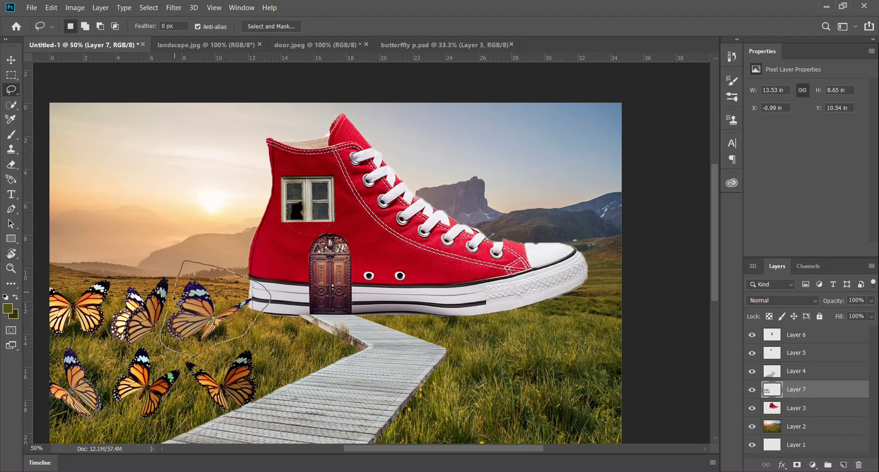
- Move the selected butterfly in front of the mountains above the sneaker's toe and scale it to about 48.86%
key("v")
mouse_move(324, 263)
left_mouse_down()
mouse_move(401, 238)
mouse_move(581, 210)
mouse_move(587, 200)
left_mouse_up()
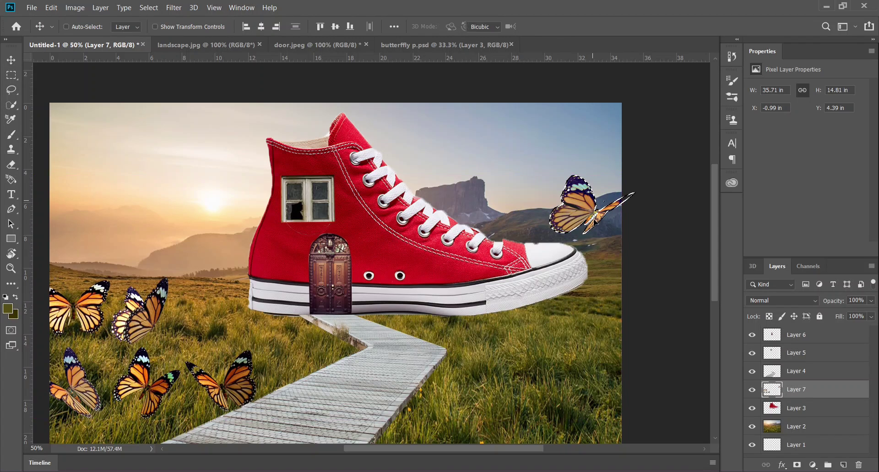
key("ctrl+t")
left_click_drag(635, 173, 591, 205)
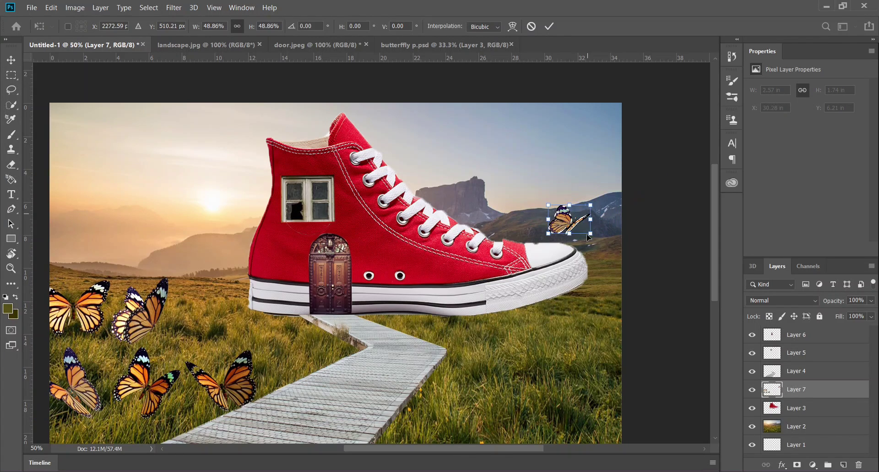
key("Return")
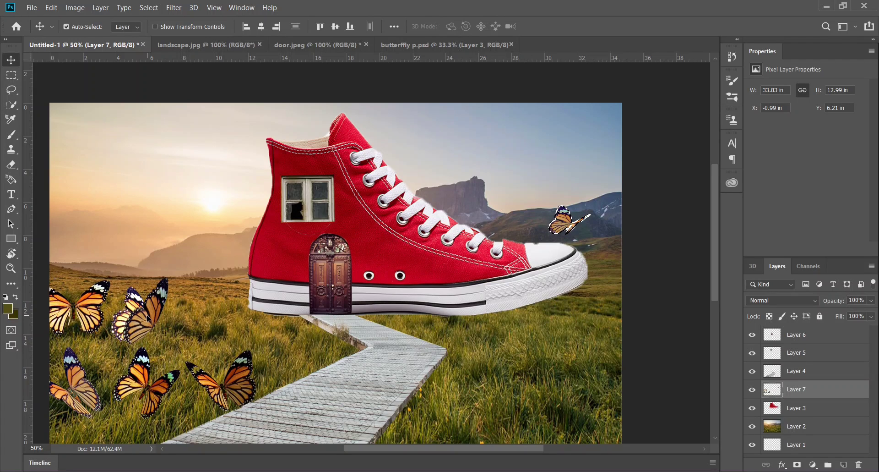
- Lasso the remaining upper-row butterfly nearest the heel and move it onto the grass below the sneaker's toe
key("l")
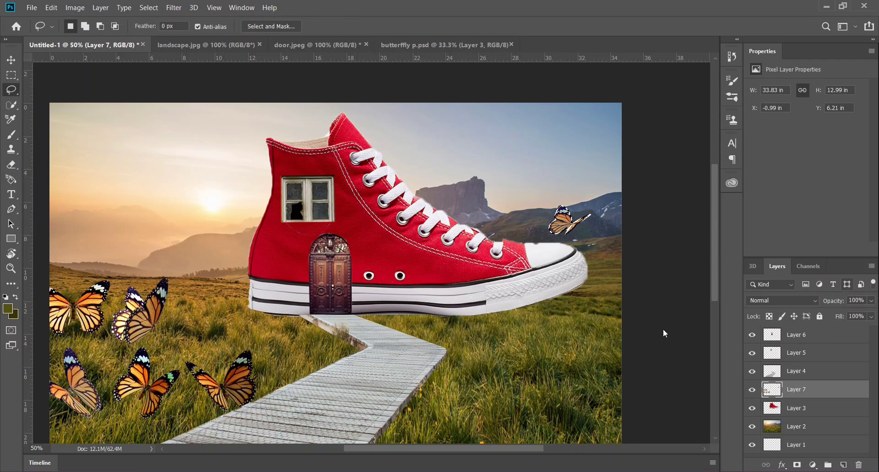
left_click(104, 337)
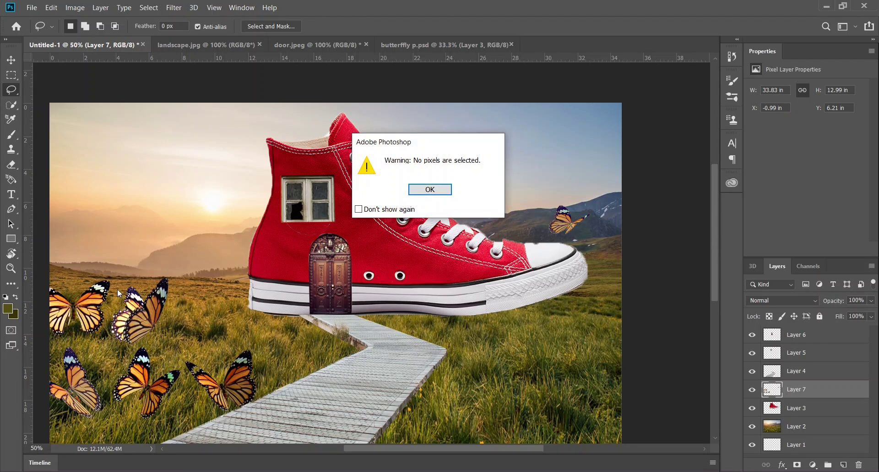
left_click(413, 192)
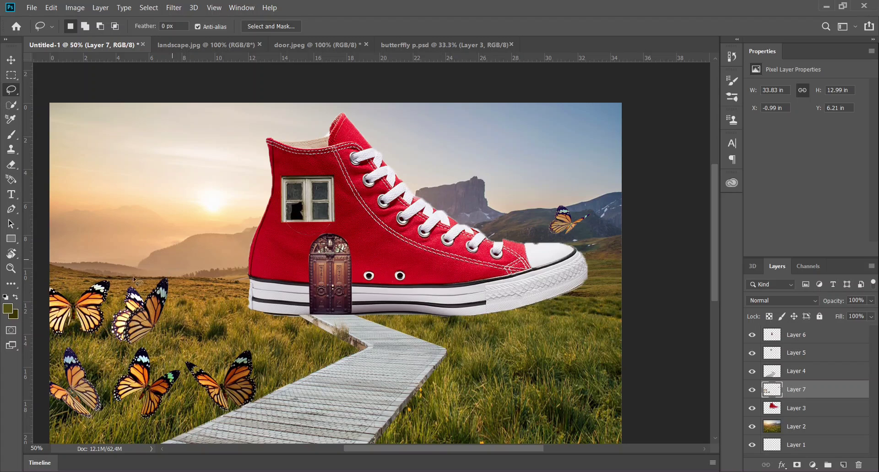
left_click_drag(183, 281, 147, 344)
left_click(122, 285)
mouse_move(108, 346)
left_mouse_down()
mouse_move(182, 315)
mouse_move(186, 283)
mouse_move(136, 274)
mouse_move(184, 290)
mouse_move(483, 323)
mouse_move(512, 337)
mouse_move(534, 332)
mouse_move(548, 351)
left_mouse_up()
key("v")
key("ctrl")
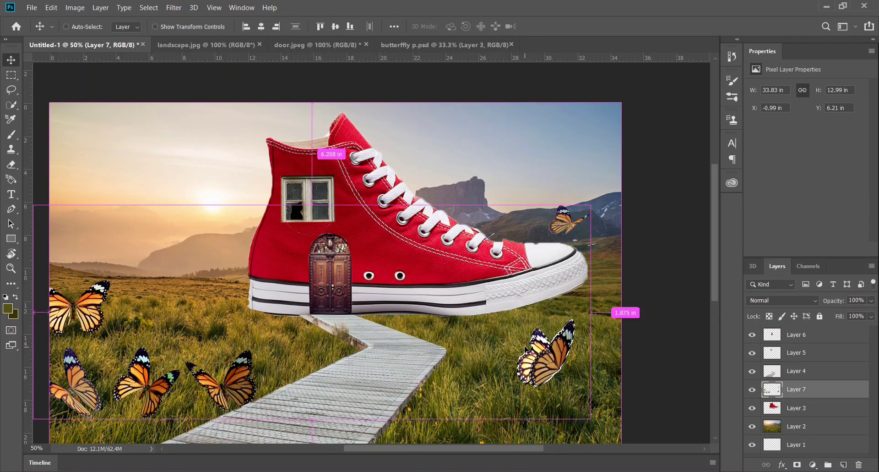
- Scale the butterfly on the grass below the toe to about 37.29%
key("ctrl+t")
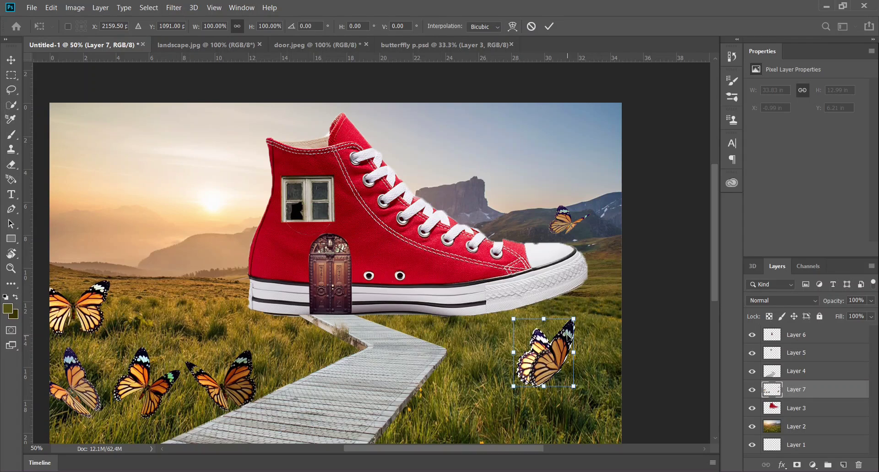
left_click_drag(576, 315, 537, 360)
key("Return")
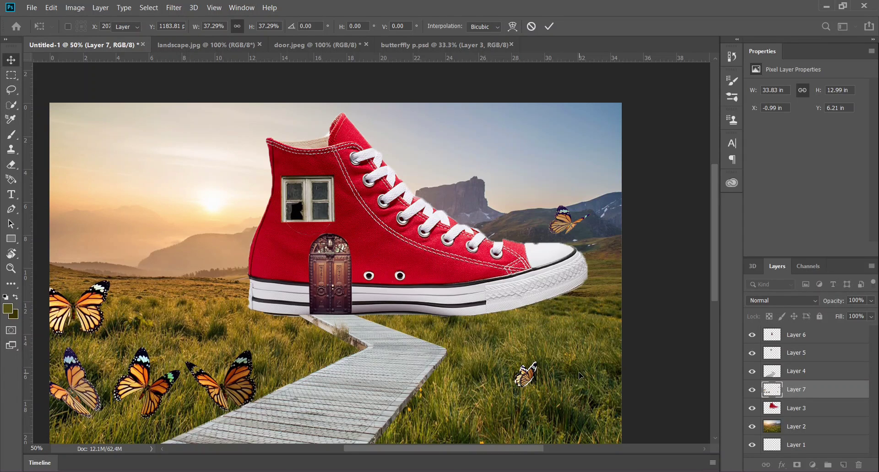
left_click(568, 382)
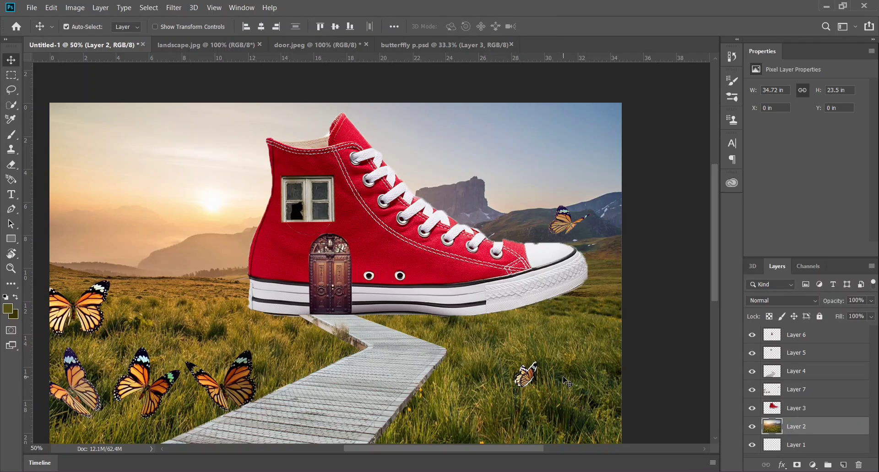
- Lasso the middle butterfly of the lower row
key("l")
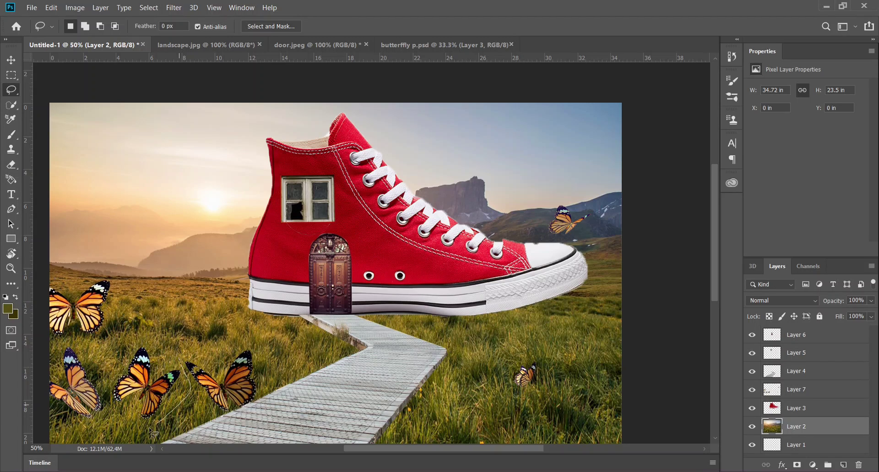
mouse_move(107, 381)
left_mouse_down()
mouse_move(167, 349)
mouse_move(169, 323)
left_mouse_up()
key("v")
key("ctrl+z")
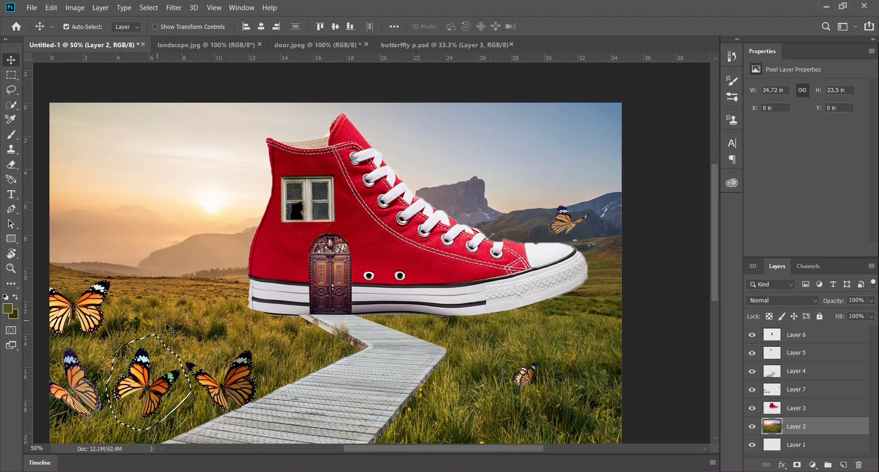
left_click(805, 341)
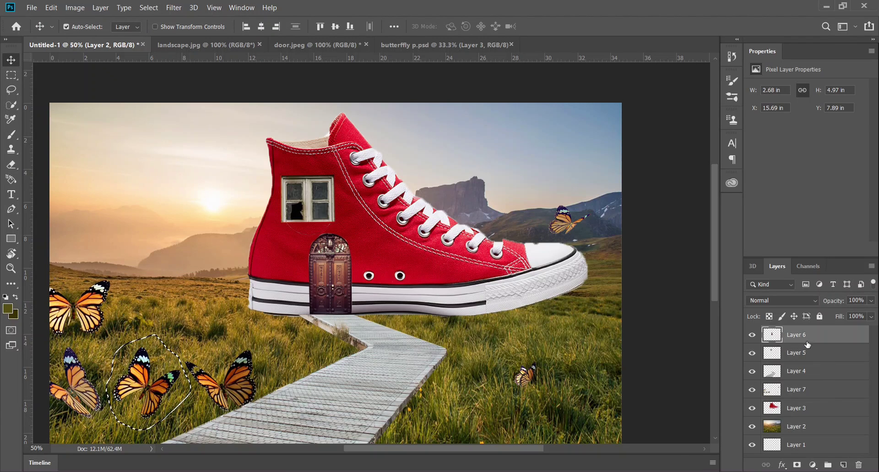
left_click(811, 358)
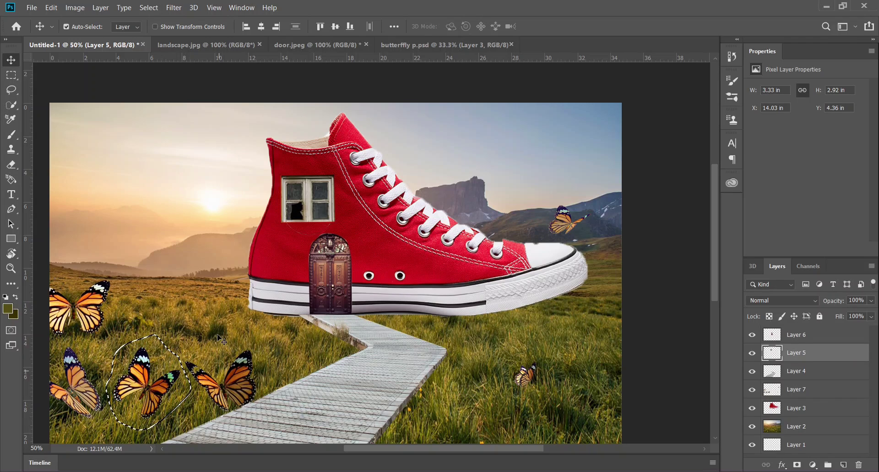
left_click(146, 387)
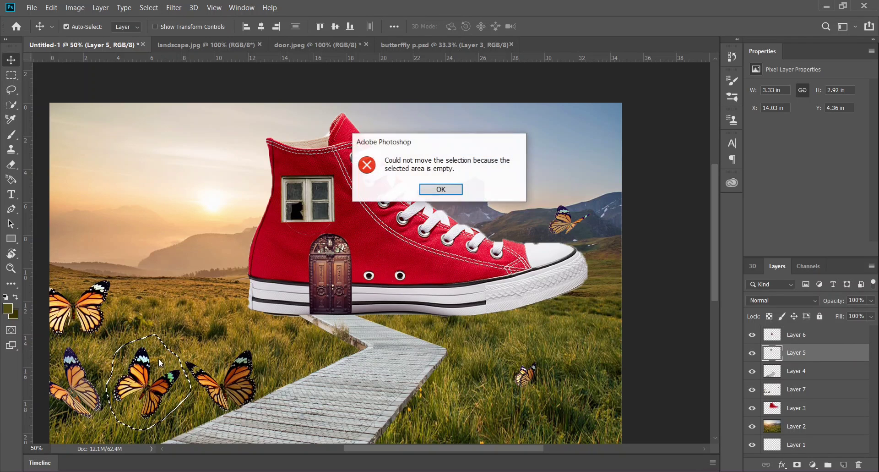
left_click(441, 190)
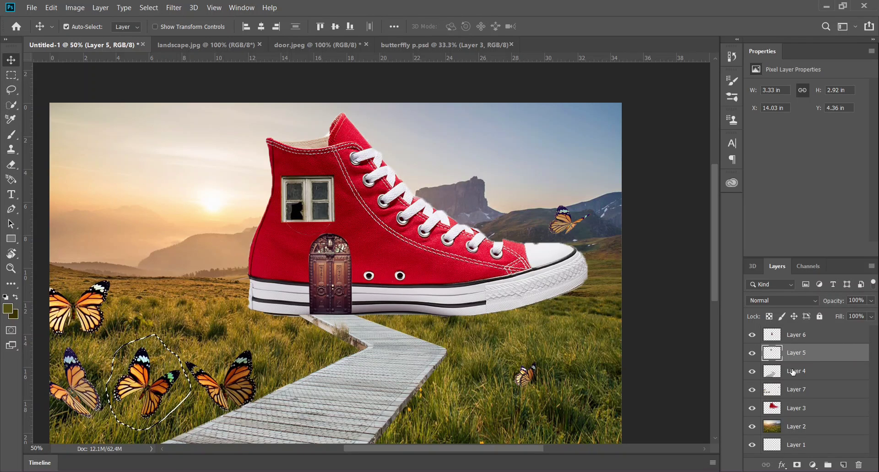
left_click(817, 338)
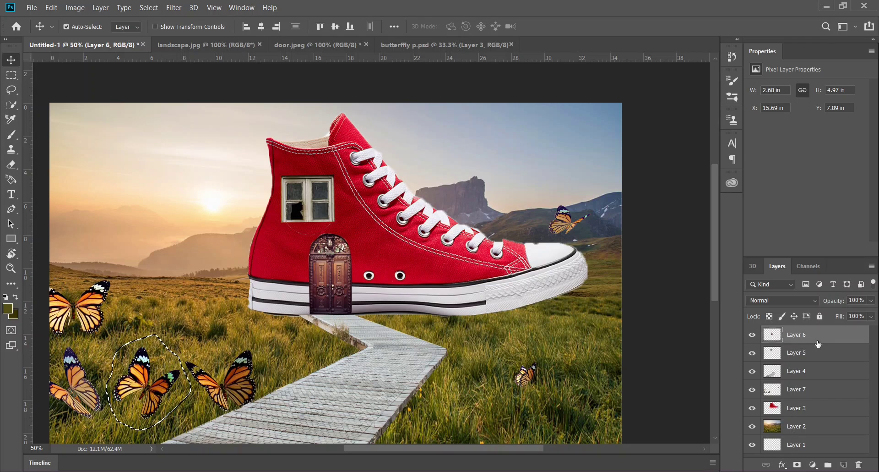
- On Layer 7, move the lassoed butterfly up onto the grass beside the heel and scale it to about 30.32%
left_click(815, 389)
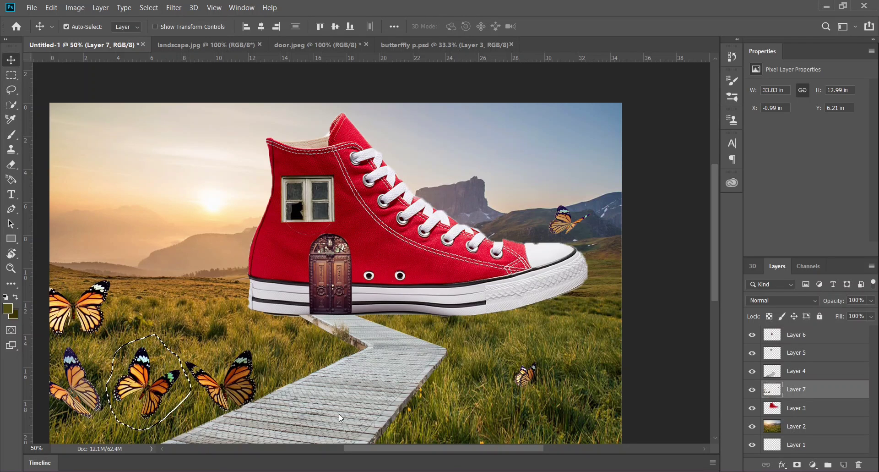
left_click_drag(143, 376, 176, 306)
key("ctrl+t")
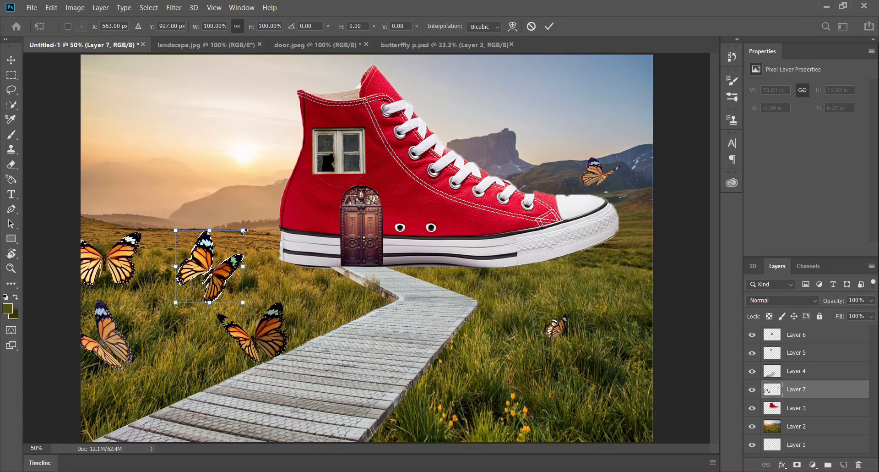
left_click_drag(243, 230, 226, 277)
key("Return")
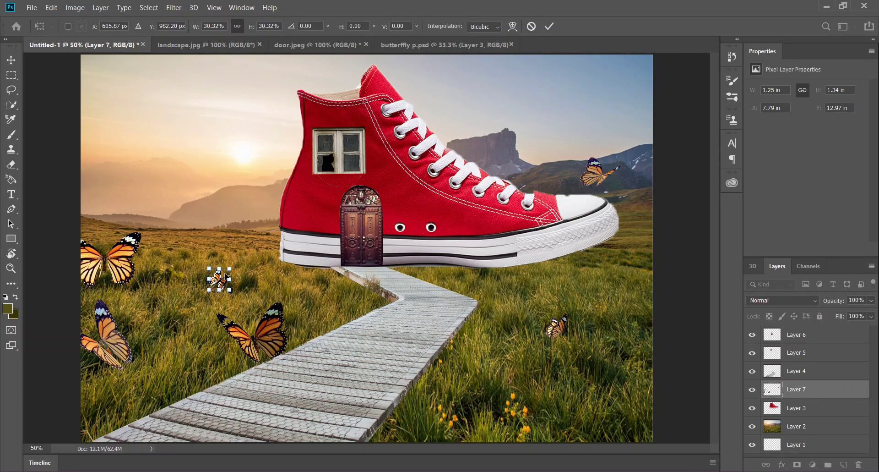
- On Layer 7, lasso the large butterfly beside the boardwalk and scale it to about 23.48% on the grass at the boardwalk's edge
left_click(328, 299)
key("l")
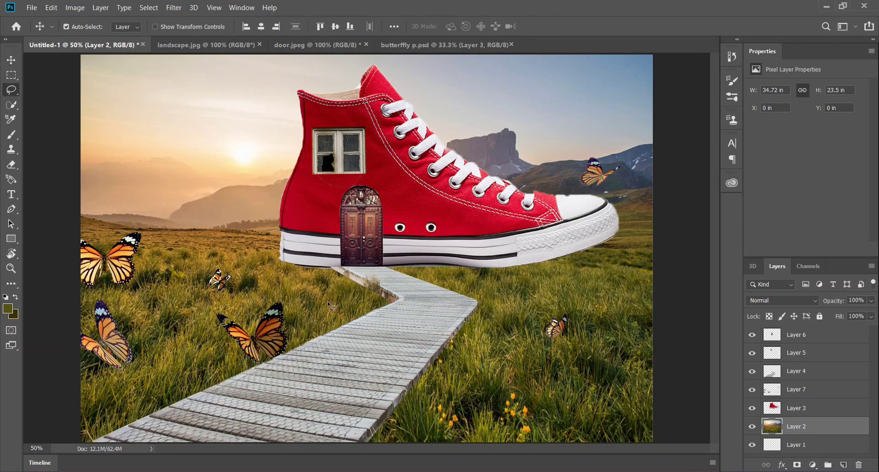
left_click(448, 188)
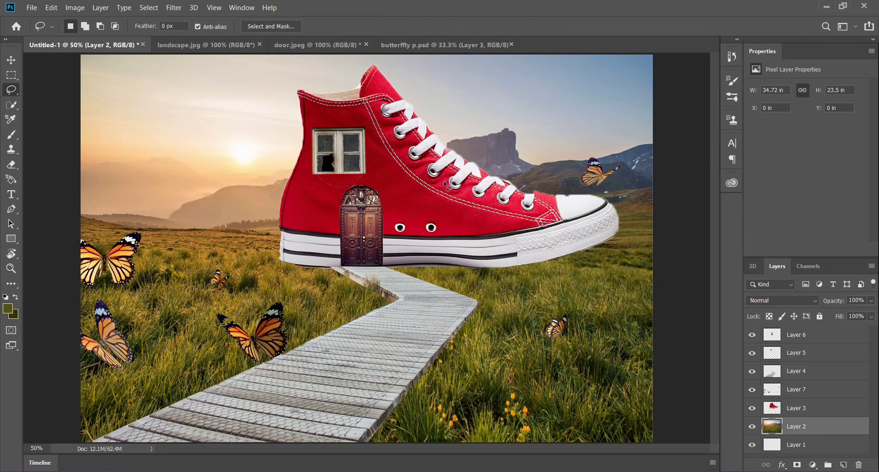
left_click(805, 389)
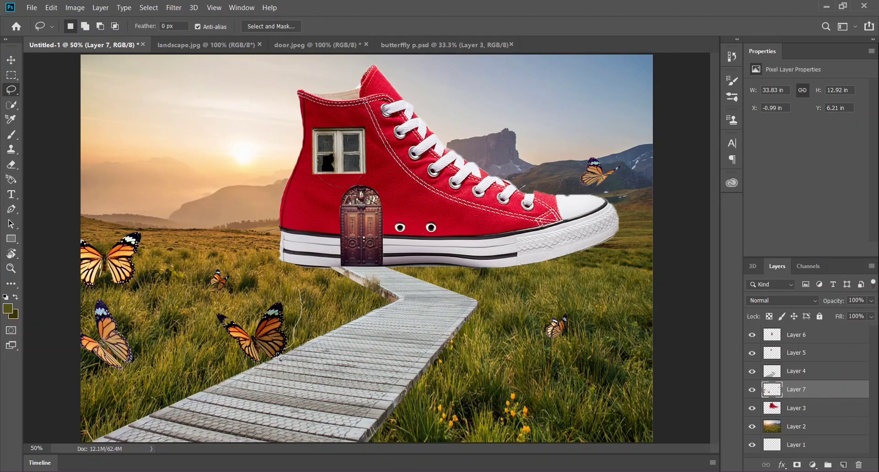
mouse_move(265, 360)
left_mouse_down()
mouse_move(209, 337)
mouse_move(314, 294)
mouse_move(206, 290)
left_mouse_up()
mouse_move(258, 379)
left_mouse_down()
mouse_move(306, 356)
mouse_move(305, 303)
left_mouse_up()
key("ctrl+t")
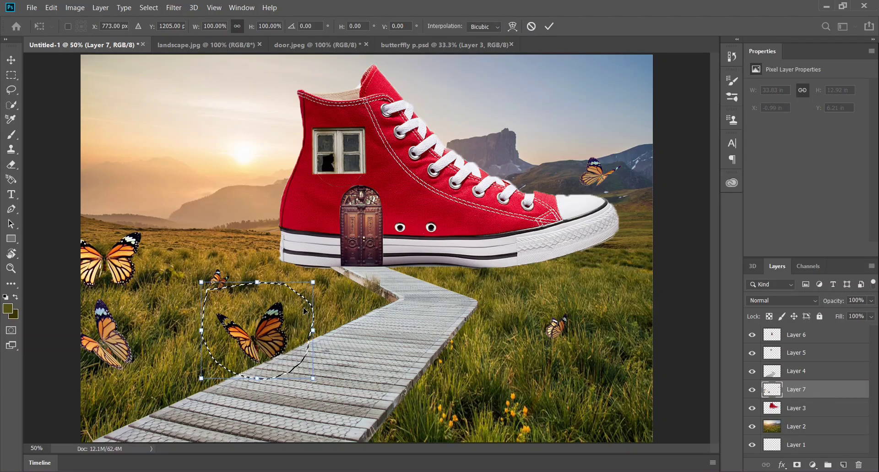
left_click_drag(300, 297, 243, 372)
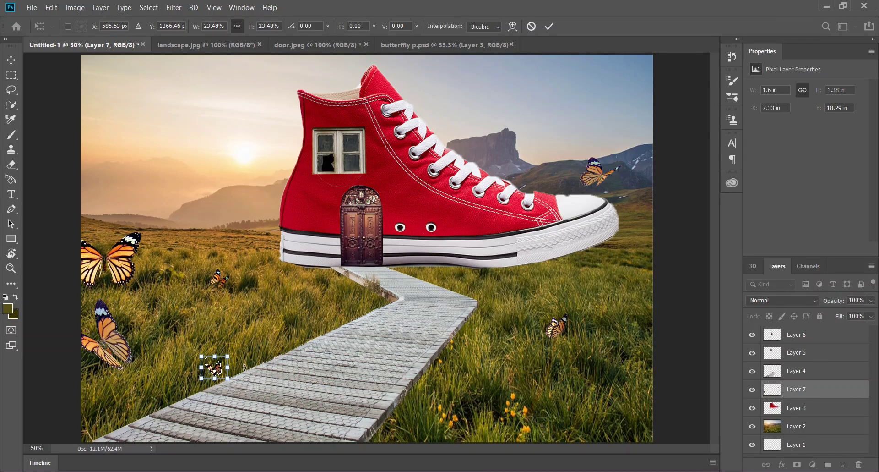
key("Return")
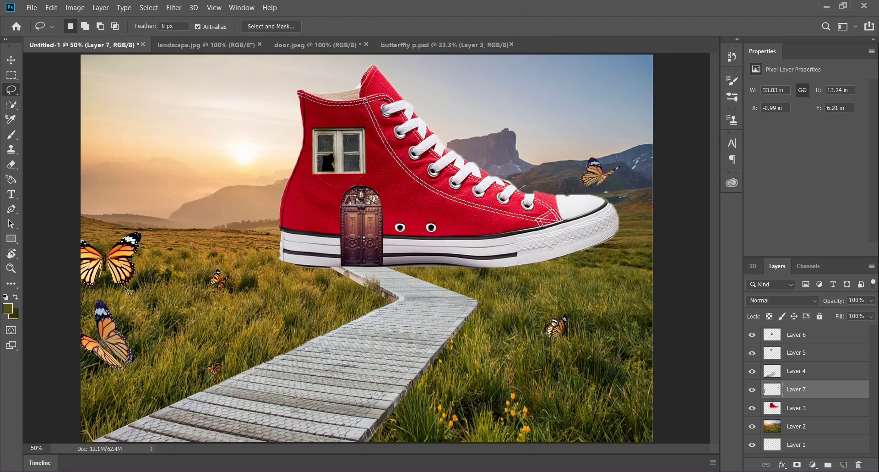
- Lasso the upper large butterfly at the landscape's left edge and shrink it onto the grass between the two small butterflies
mouse_move(42, 265)
left_mouse_down()
mouse_move(110, 190)
mouse_move(178, 252)
mouse_move(178, 268)
left_mouse_up()
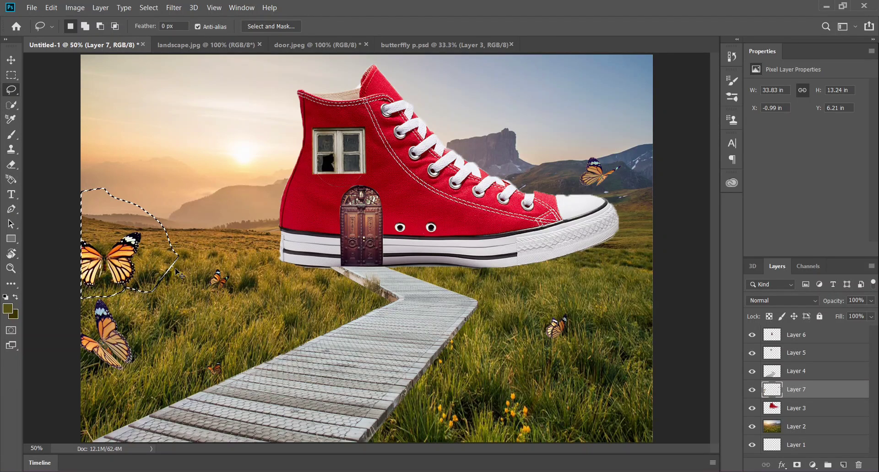
key("ctrl+t")
mouse_move(174, 193)
left_mouse_down()
mouse_move(161, 197)
mouse_move(92, 290)
mouse_move(115, 275)
mouse_move(189, 302)
mouse_move(200, 336)
mouse_move(107, 283)
left_mouse_up()
key("Return")
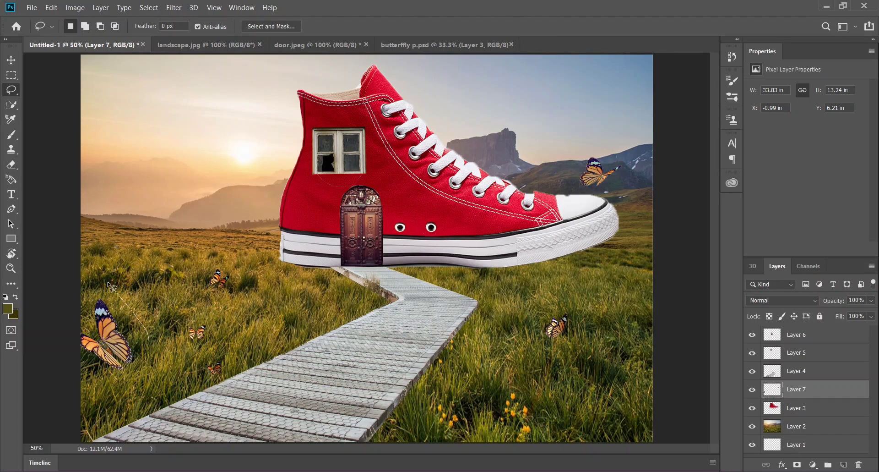
- Lasso the last large butterfly, scale it to about 32.68% and place it among the small butterflies on the grass below the heel
mouse_move(64, 327)
left_mouse_down()
mouse_move(112, 389)
mouse_move(140, 380)
left_mouse_up()
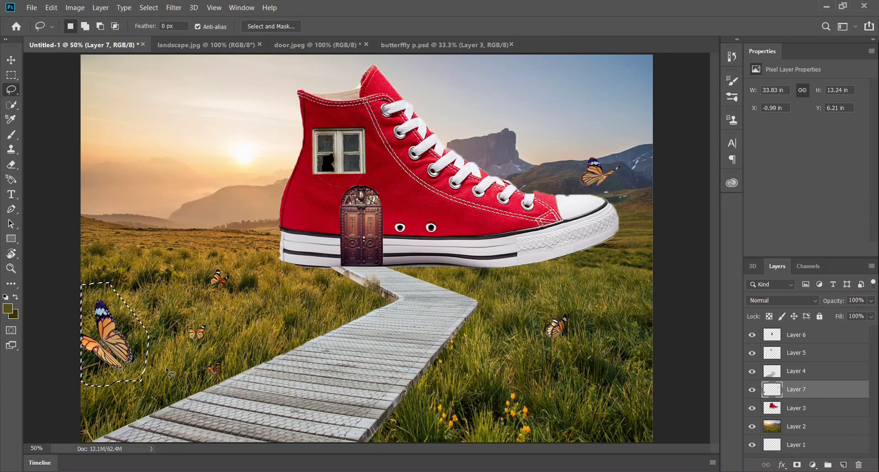
key("ctrl+t")
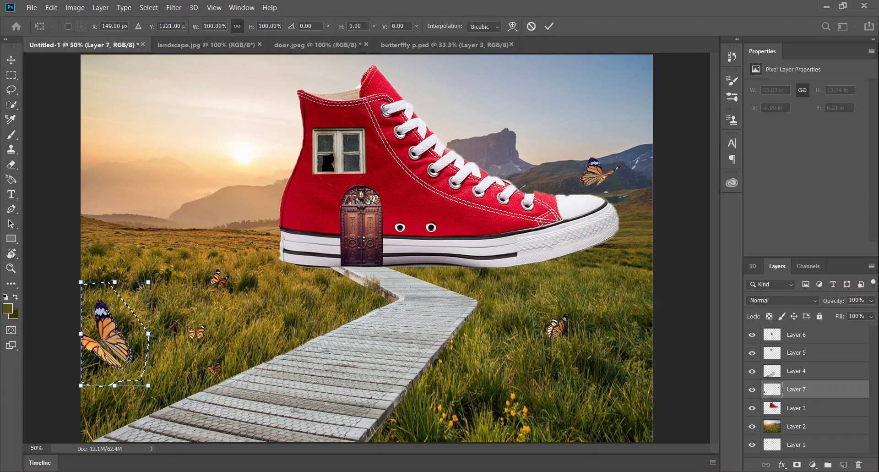
mouse_move(148, 282)
left_mouse_down()
mouse_move(117, 351)
mouse_move(103, 352)
mouse_move(105, 368)
mouse_move(239, 335)
mouse_move(241, 321)
left_mouse_up()
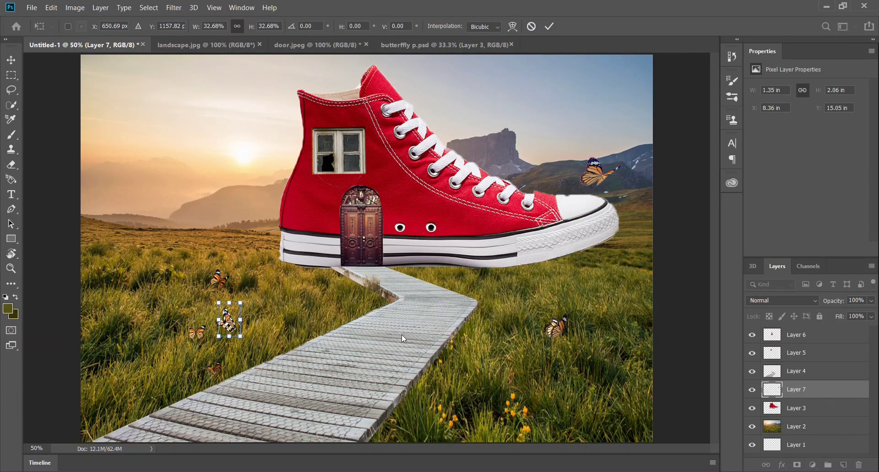
key("Return")
key("l")
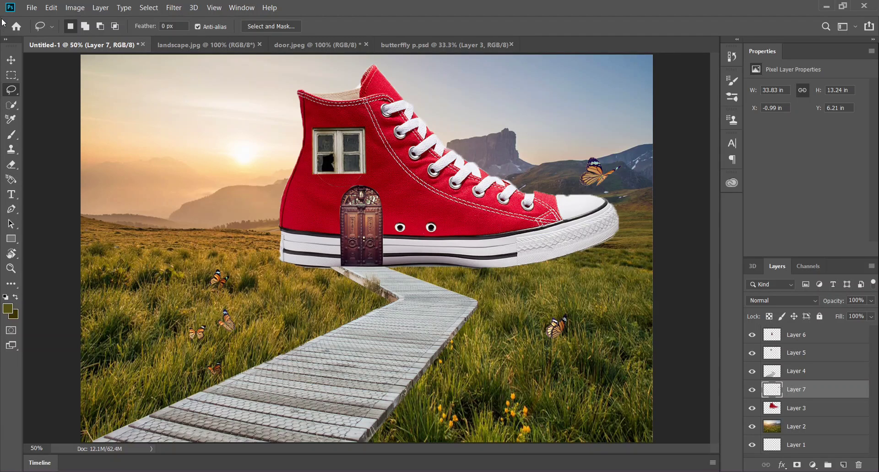
- Choose the Brush tool with the char_grass39.png grass preset
left_click(12, 137)
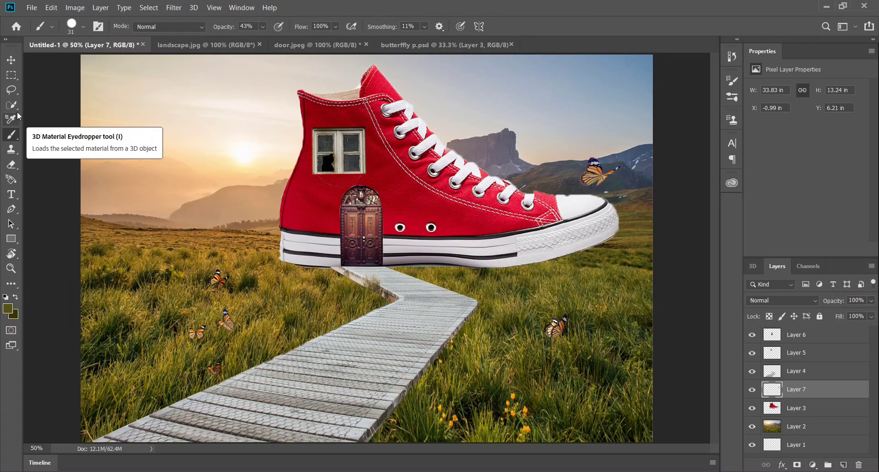
right_click(12, 136)
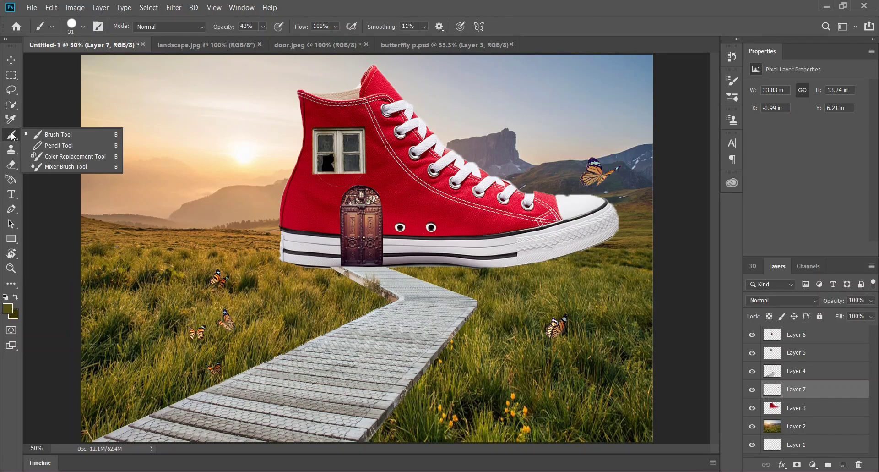
left_click(83, 27)
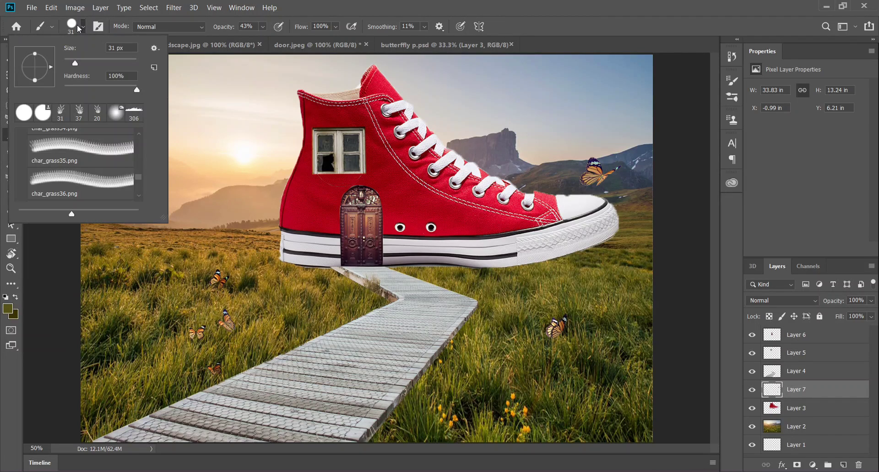
left_click(110, 157)
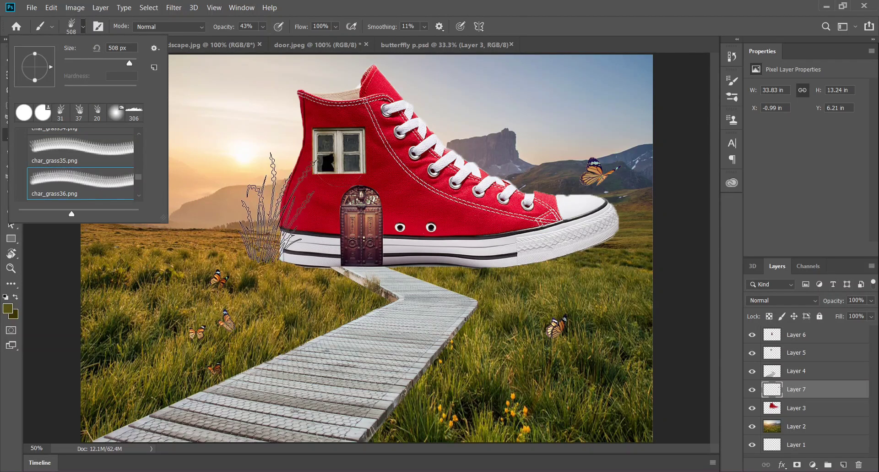
left_click(77, 174)
scroll(77, 181, "down", 1)
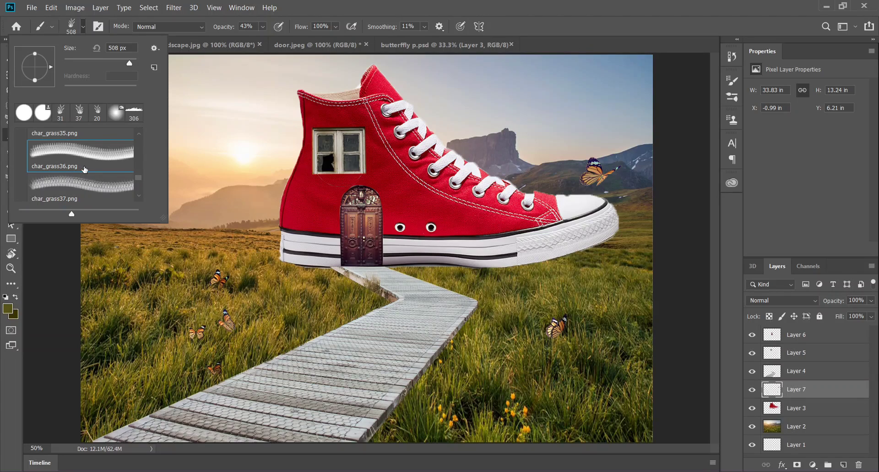
scroll(98, 171, "down", 1)
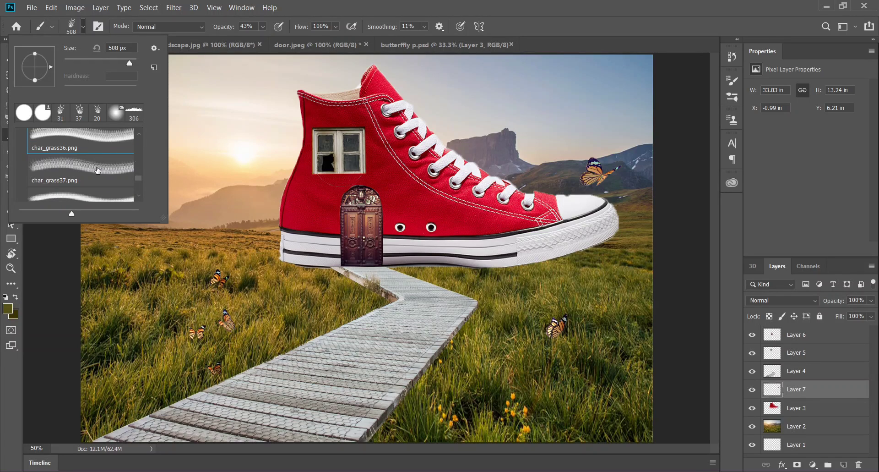
scroll(97, 170, "down", 1)
left_click(95, 152)
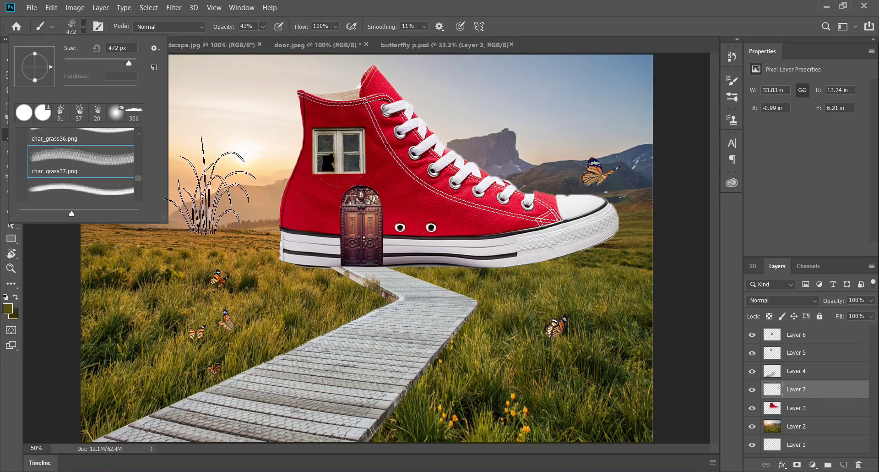
scroll(91, 156, "down", 2)
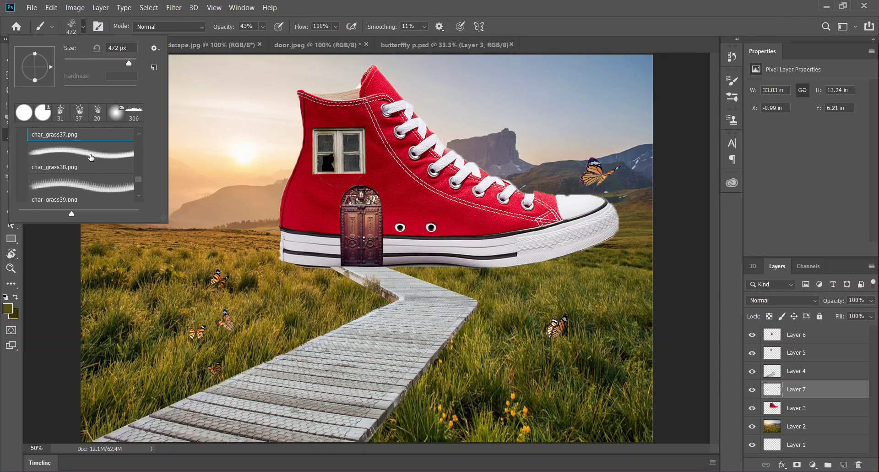
left_click(72, 180)
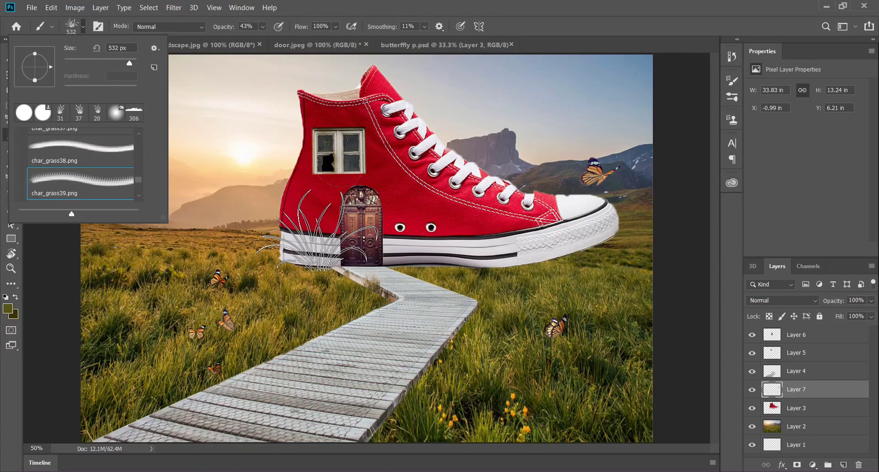
left_click(312, 229)
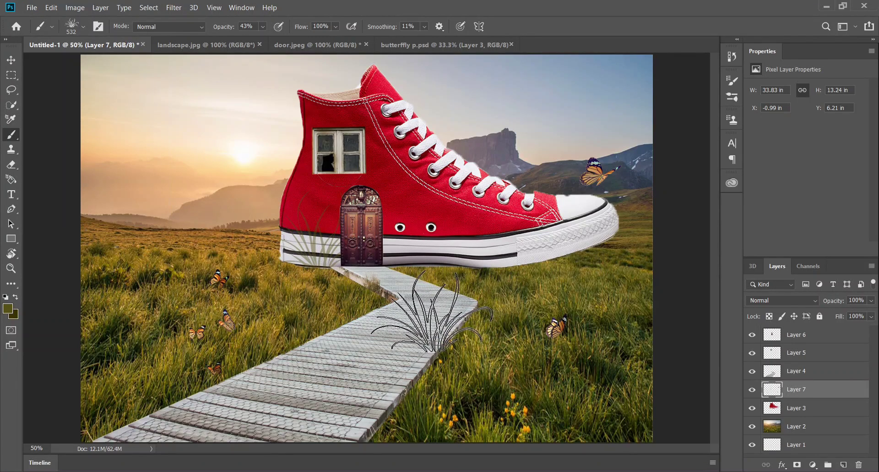
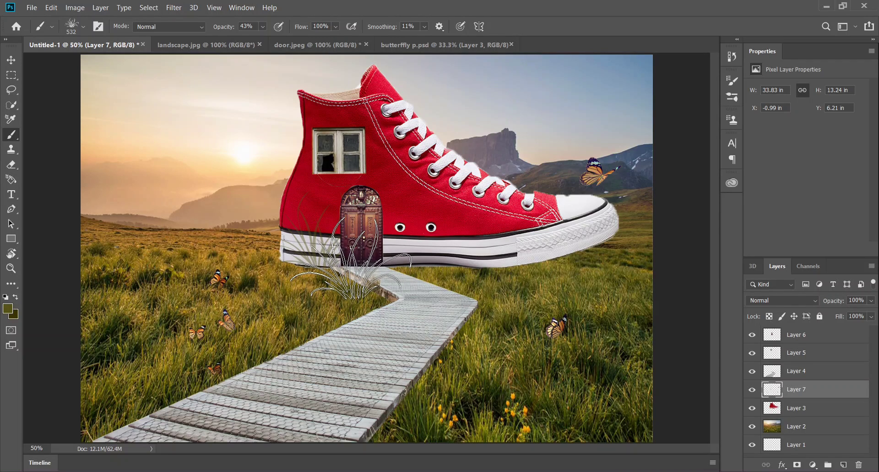
left_click(351, 258)
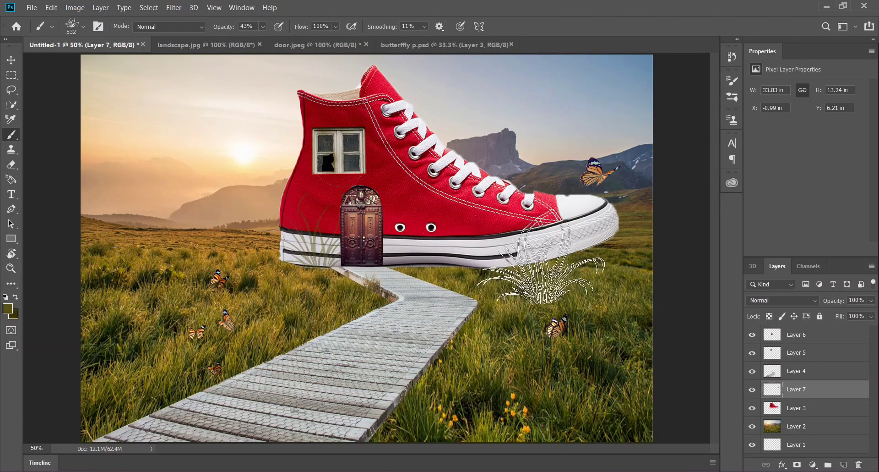
key("ctrl+z")
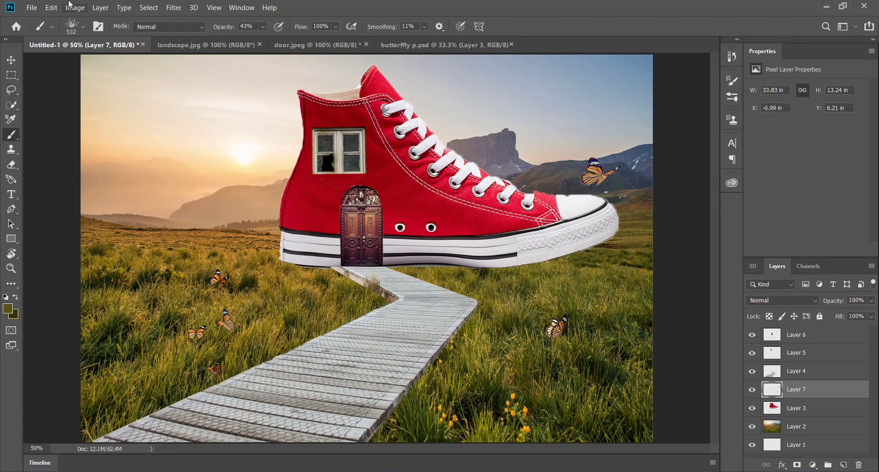
- Set the grass brush size to 180 px and the foreground color to 6d692f, sampled from the grass beside the boardwalk
left_click(79, 31)
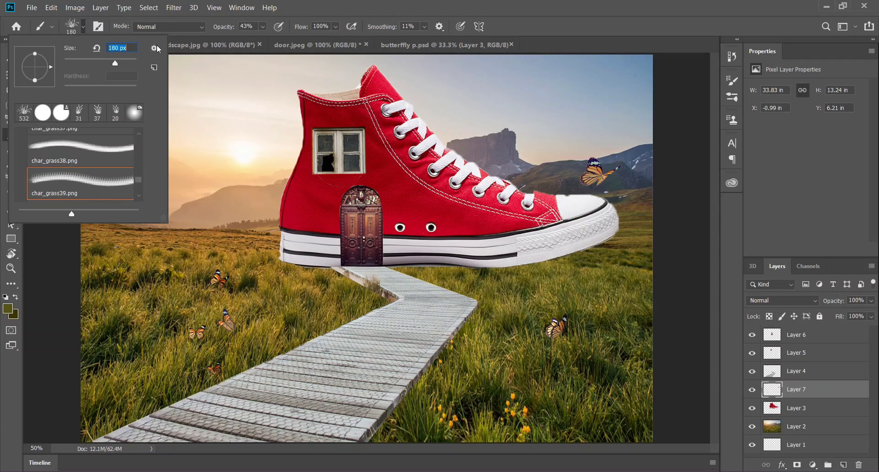
left_click(195, 36)
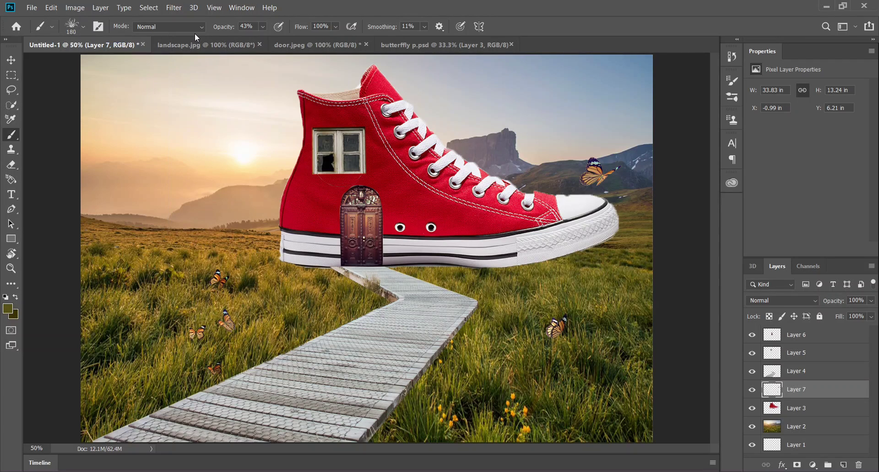
left_click(14, 312)
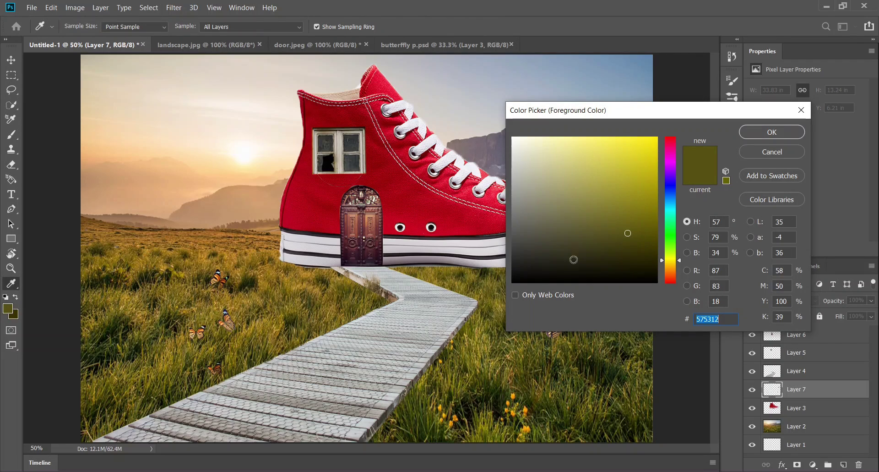
left_click(308, 289)
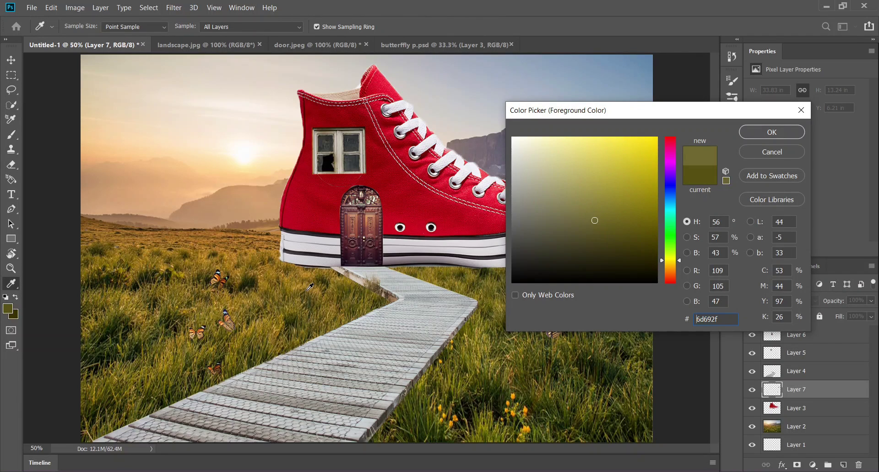
left_click(774, 136)
- Paint grass blades over the sole's lower edge, on Layer 7 at the heel and on Layer 3 from the door to the toe
left_click(73, 27)
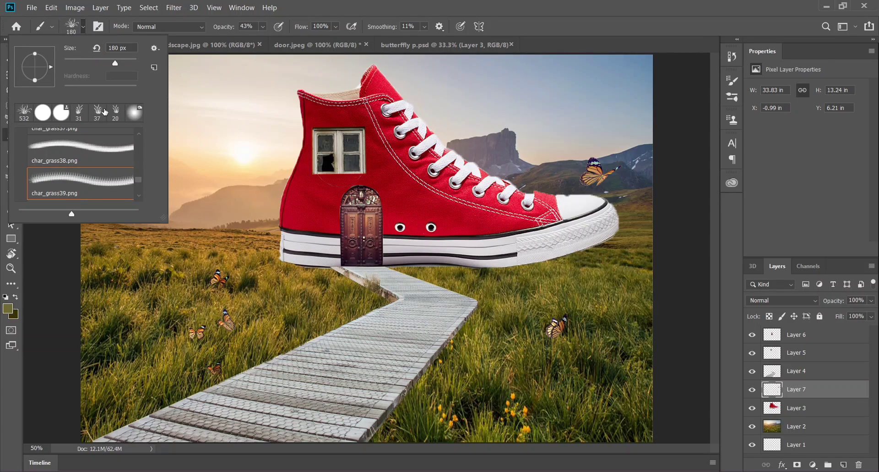
left_click(316, 260)
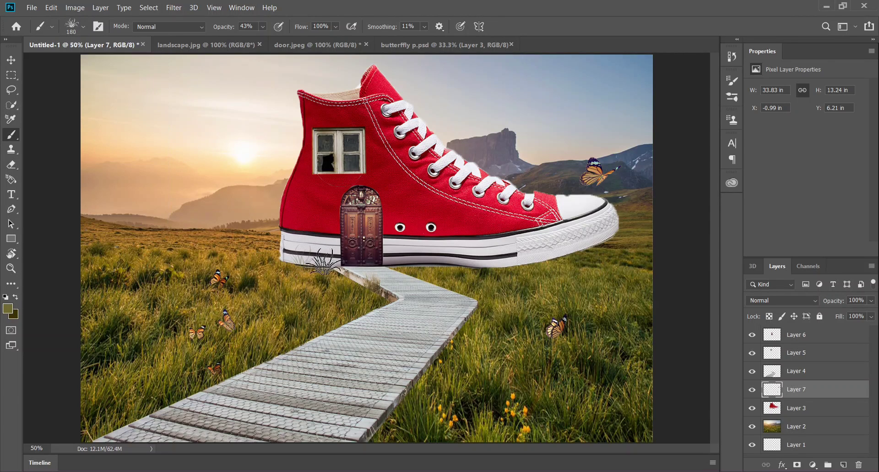
left_click_drag(320, 258, 288, 251)
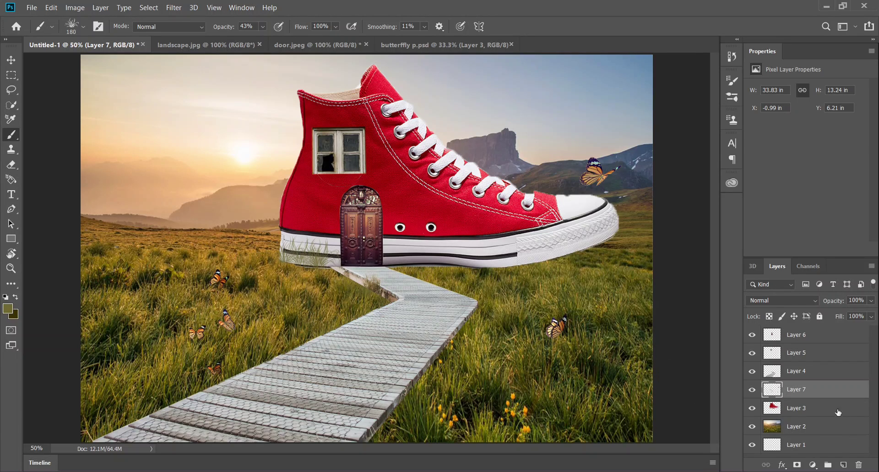
left_click(809, 406)
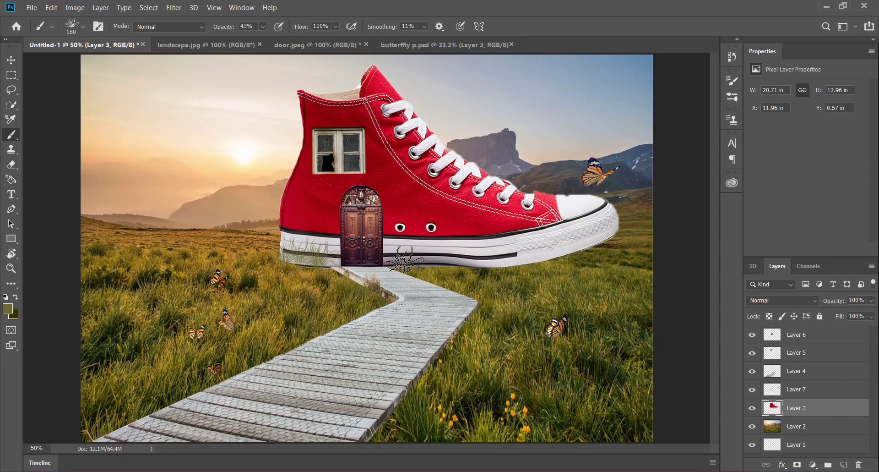
mouse_move(458, 251)
left_mouse_down()
mouse_move(536, 258)
mouse_move(492, 267)
mouse_move(560, 260)
mouse_move(613, 234)
mouse_move(526, 264)
mouse_move(409, 252)
mouse_move(517, 262)
mouse_move(504, 255)
mouse_move(578, 245)
mouse_move(617, 223)
mouse_move(566, 256)
mouse_move(545, 259)
left_mouse_up()
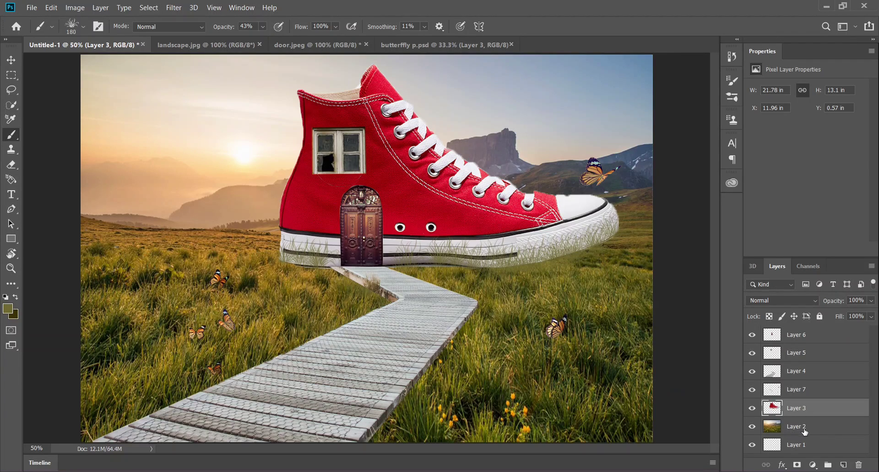
- Paint grass blades on Layer 4 along the boardwalk's edge and where the boardwalk meets the door
left_click(788, 376)
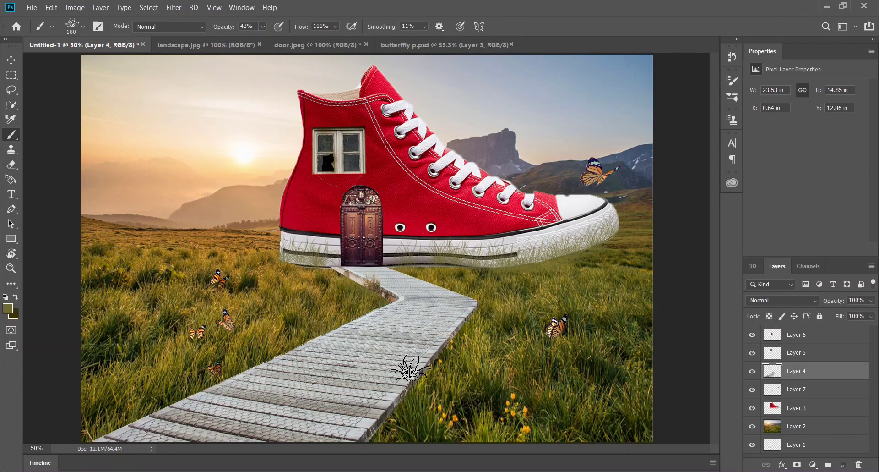
left_click(461, 326)
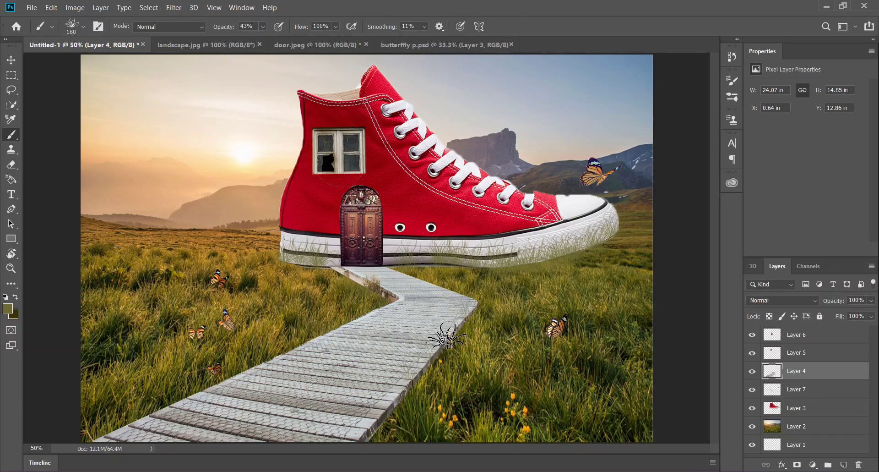
left_click(356, 272)
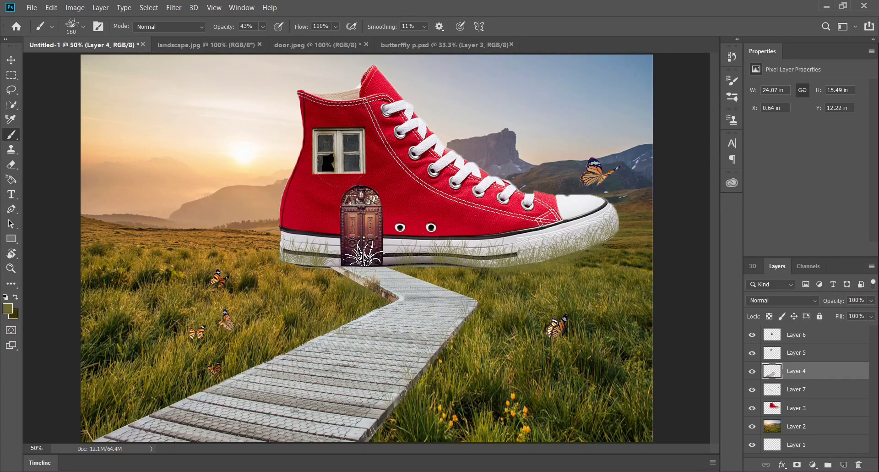
- Open the bird psd file from the Pictures folder
key("z")
left_click(346, 205, "alt")
left_click(347, 205, "alt")
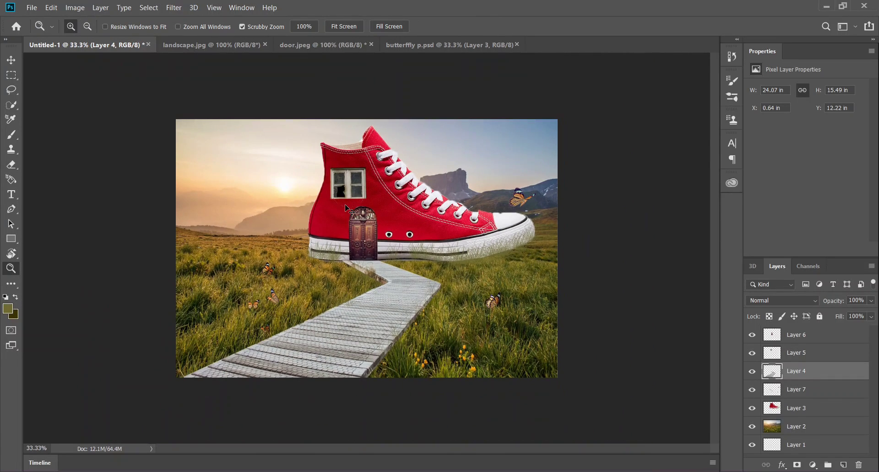
key("ctrl+o")
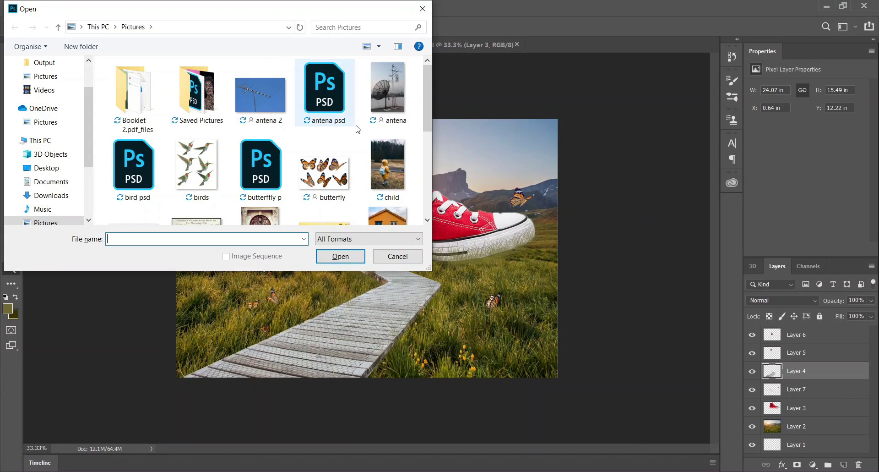
scroll(356, 131, "down", 3)
scroll(357, 131, "up", 3)
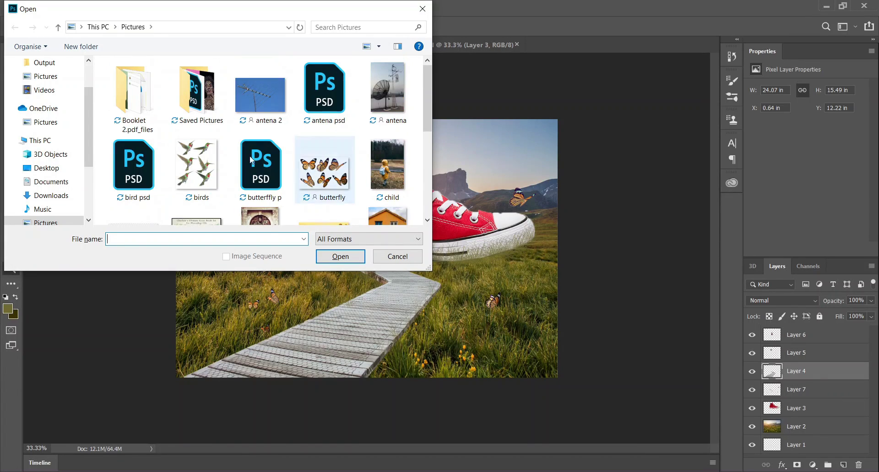
left_click(128, 156)
left_click(335, 253)
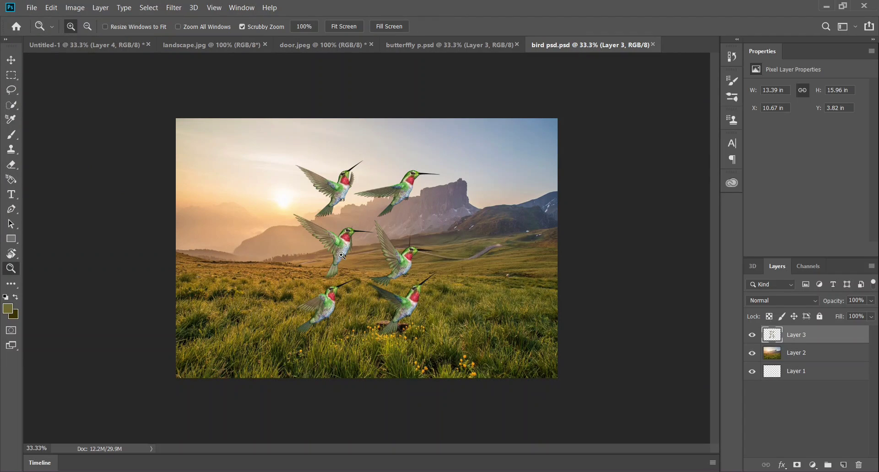
- Copy the hummingbirds layer into the Untitled-1 document, over the sky beside the sneaker's heel
key("v")
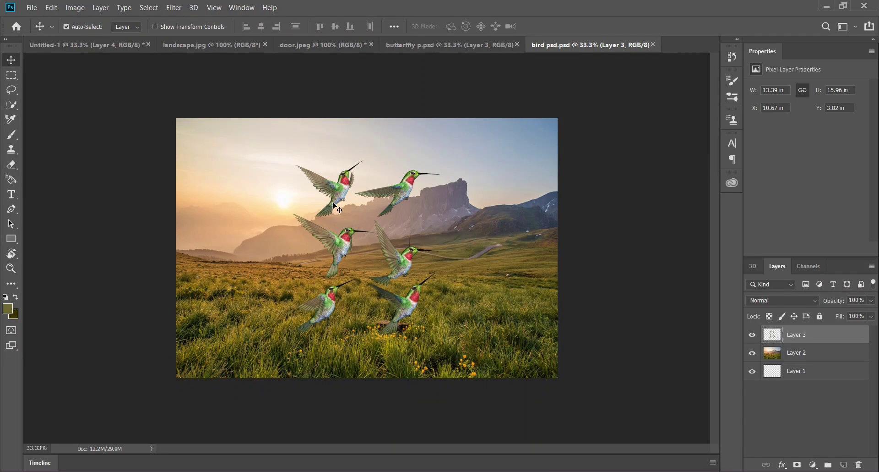
left_click_drag(333, 202, 171, 144)
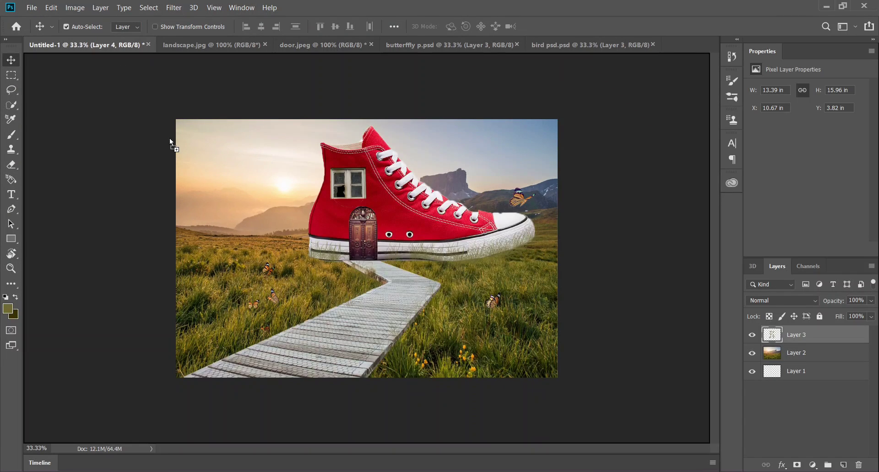
left_click_drag(221, 191, 282, 225)
key("ctrl+z")
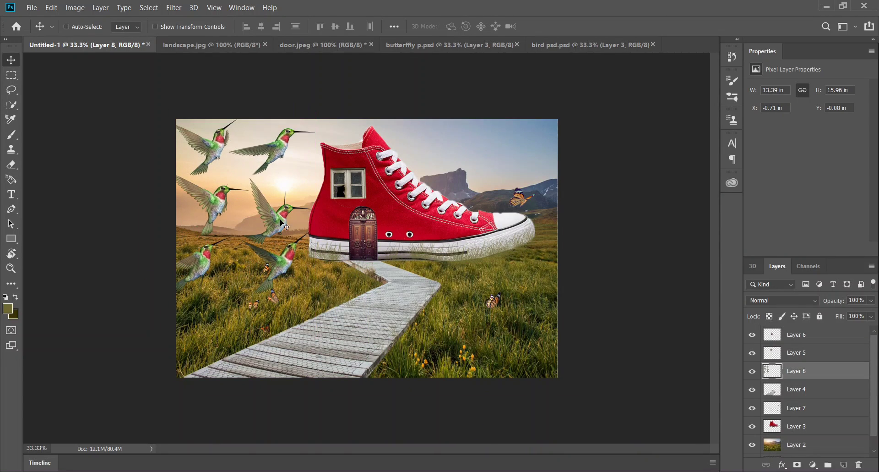
- Scale the hummingbirds layer to about 68.56% and place the group in the sunset sky beside the heel
key("ctrl+t")
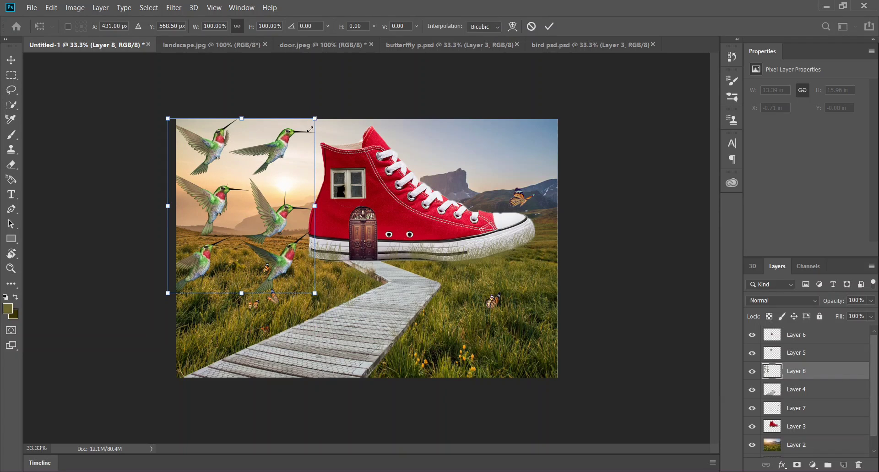
left_click_drag(310, 129, 272, 180)
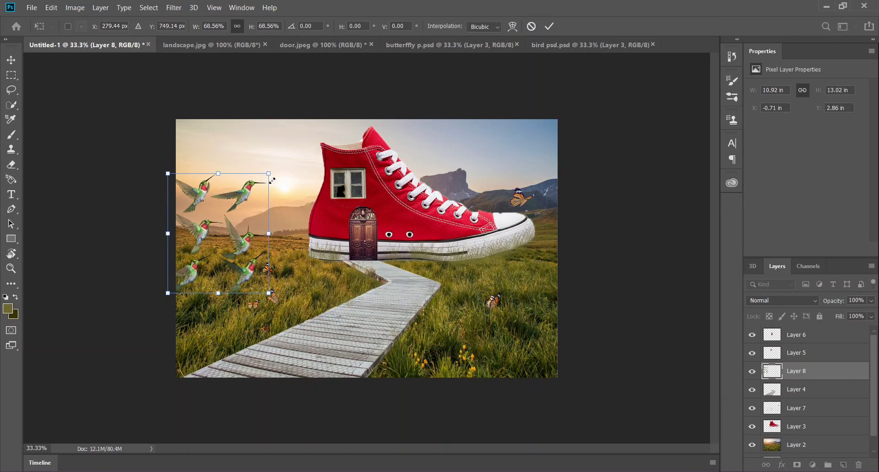
left_click_drag(232, 208, 254, 162)
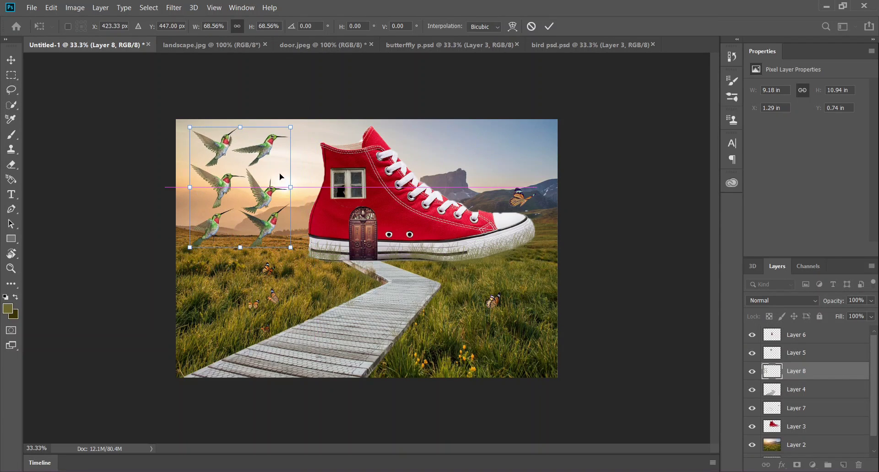
key("Return")
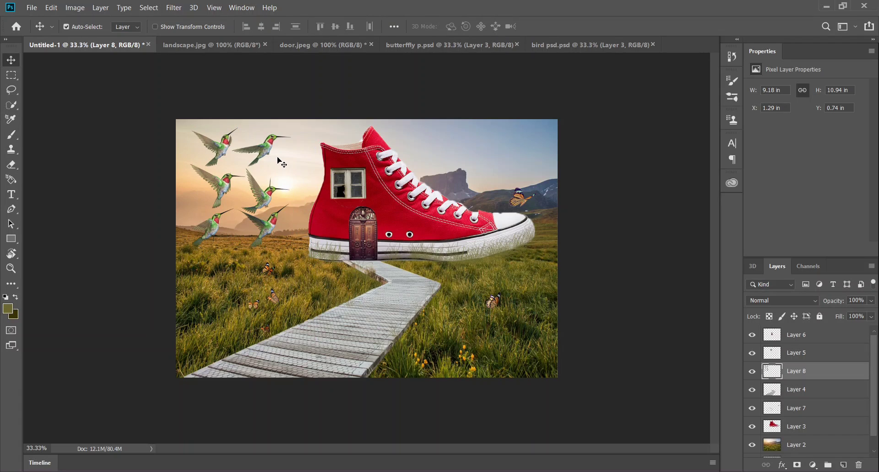
- Lasso the upper-right hummingbird, scale it to about 43.61% and place it in the sky above the sneaker's toe
key("l")
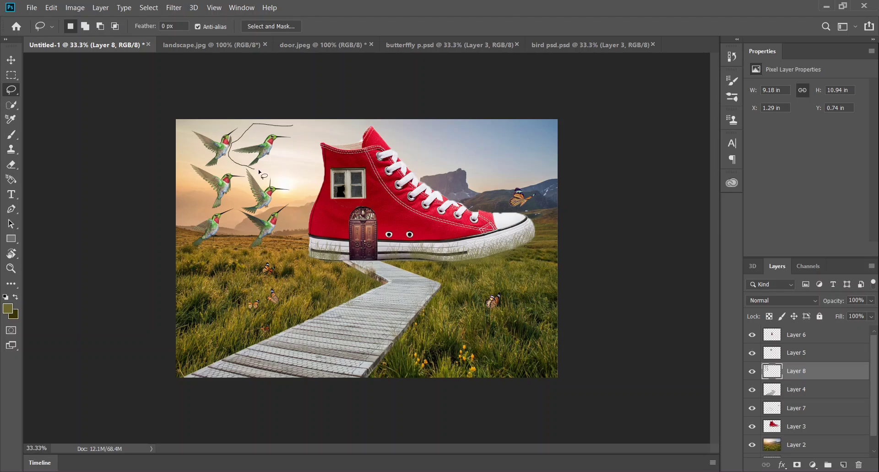
mouse_move(270, 175)
left_mouse_down()
mouse_move(295, 143)
mouse_move(458, 164)
mouse_move(518, 152)
mouse_move(538, 138)
mouse_move(504, 158)
left_mouse_up()
key("v")
key("ctrl")
key("ctrl+t")
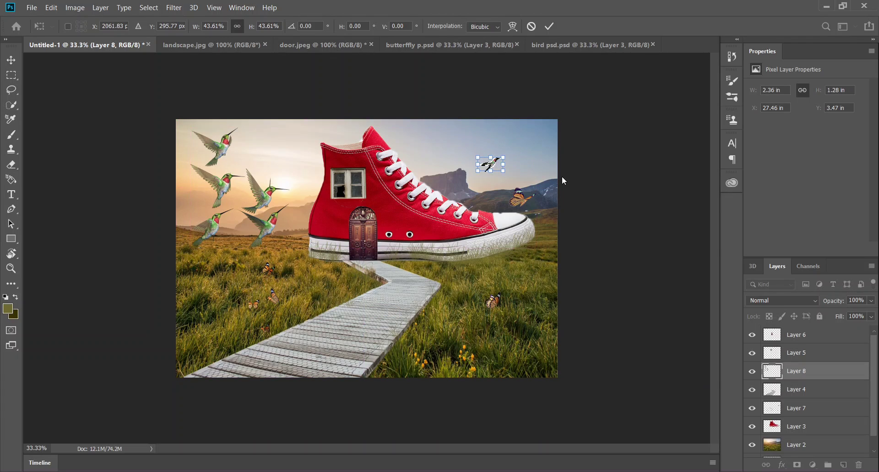
key("Return")
left_click(285, 174)
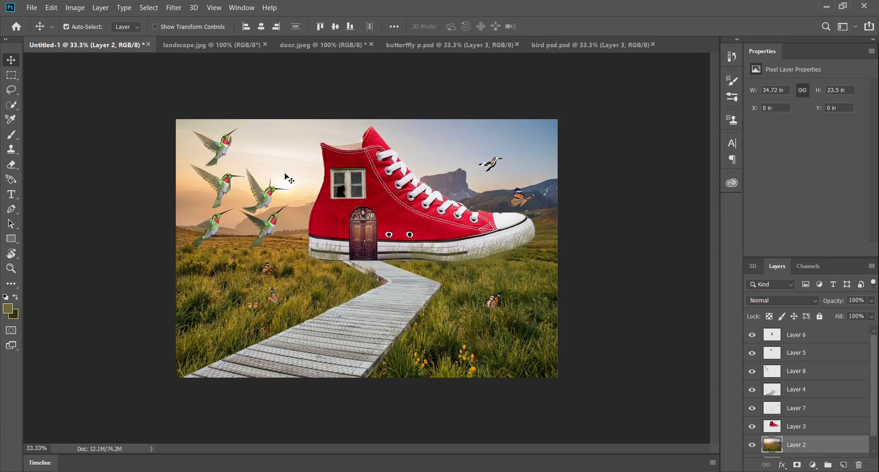
left_click(263, 199)
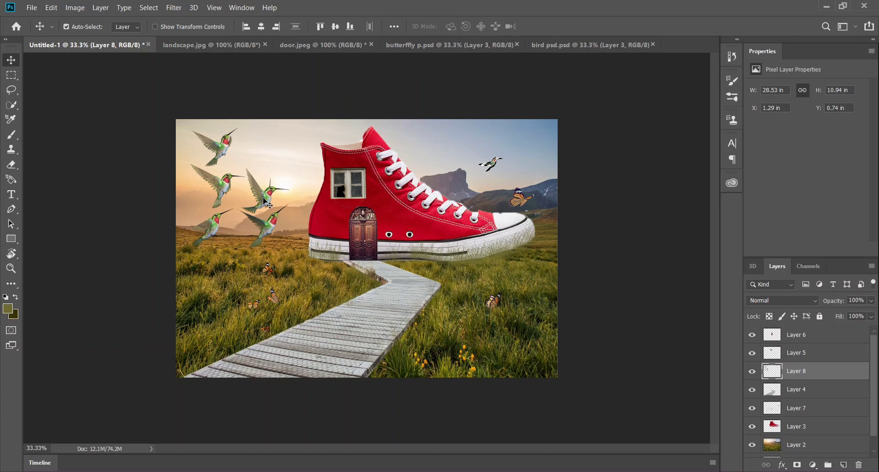
left_click(244, 189)
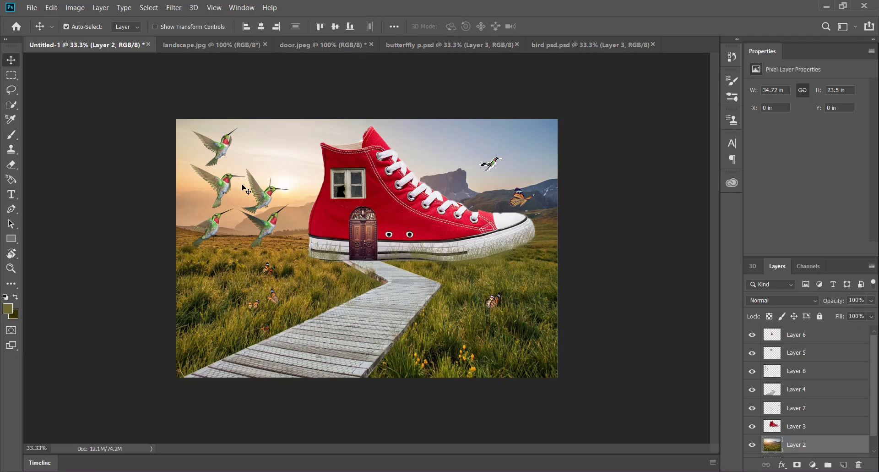
- Lasso the middle-left hummingbird, scale it to about 46.42% on Layer 8 and place it above the flat-topped mountain
key("l")
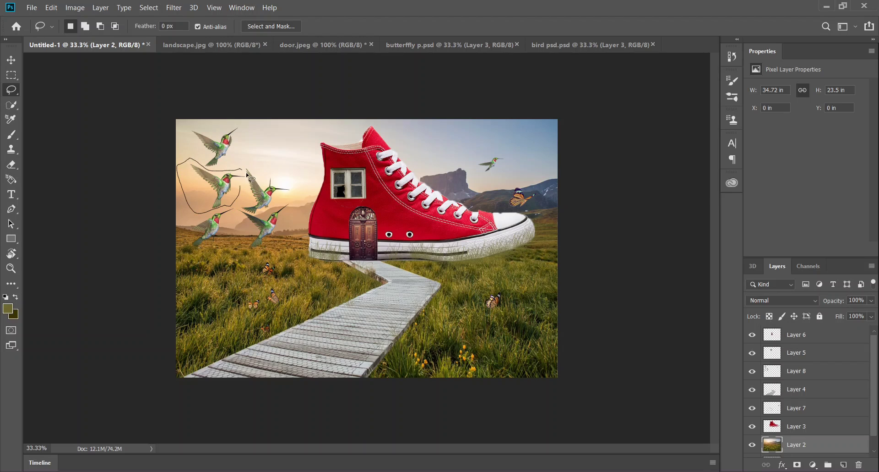
mouse_move(248, 187)
left_mouse_down()
mouse_move(275, 149)
mouse_move(288, 159)
left_mouse_up()
key("v")
key("ctrl+z")
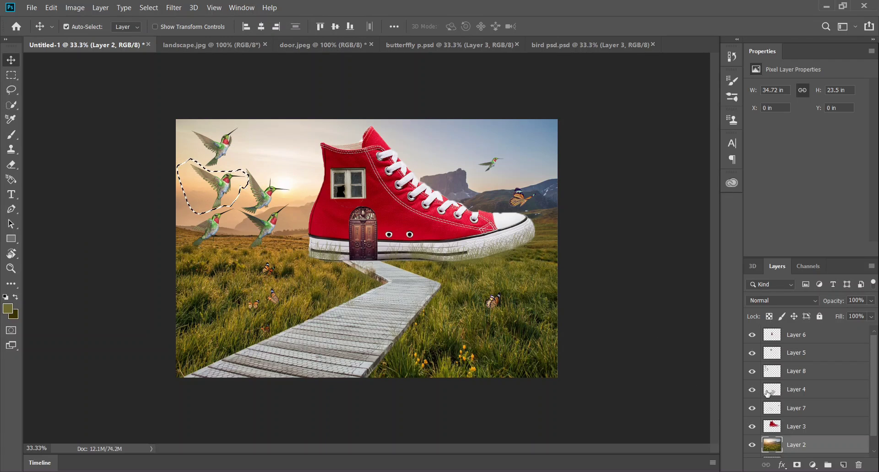
scroll(847, 386, "down", 1)
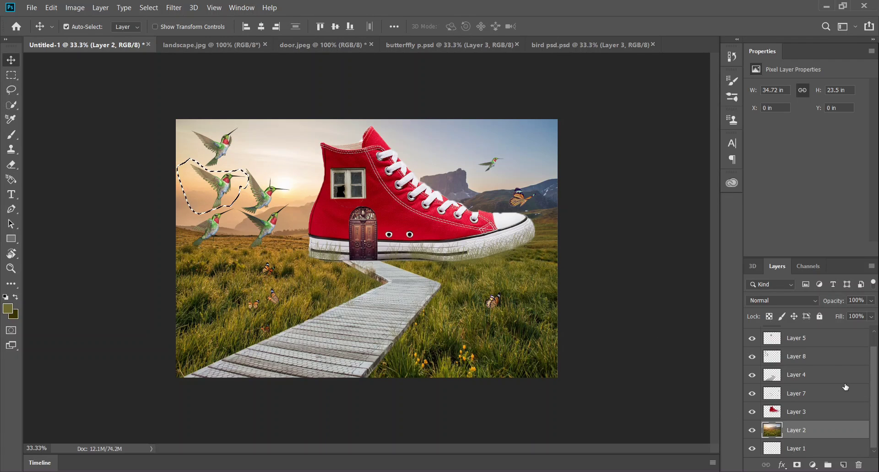
scroll(837, 433, "up", 1)
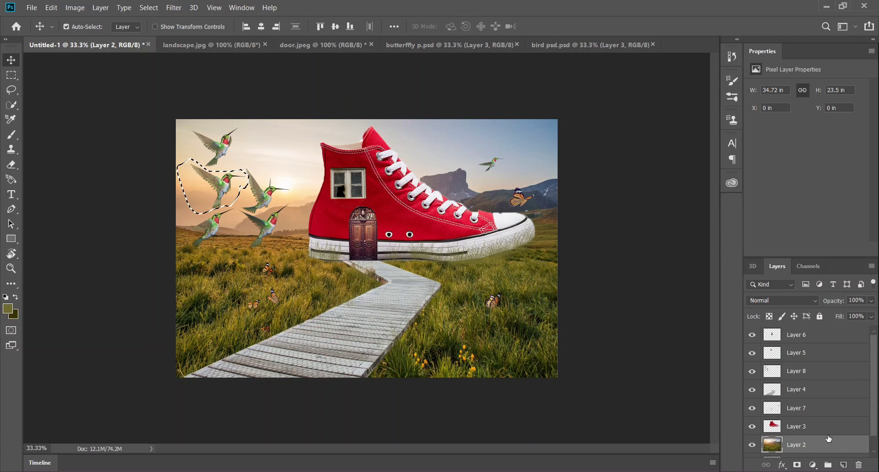
left_click(821, 407)
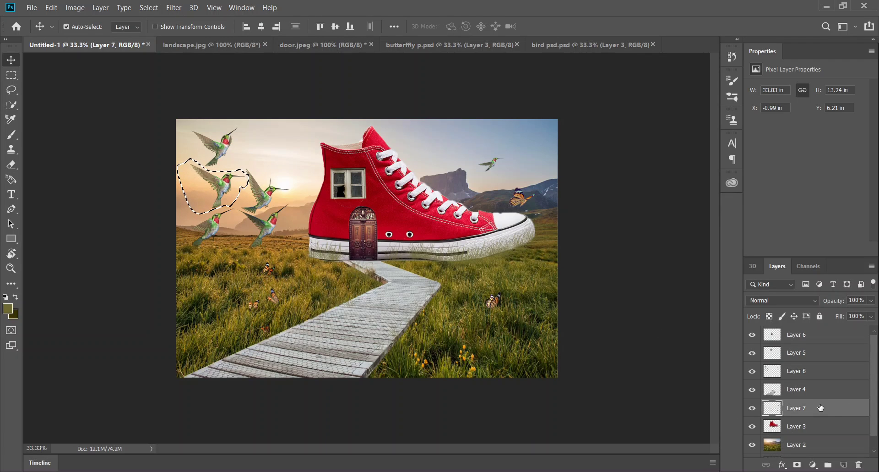
left_click(811, 375)
left_click_drag(239, 178, 461, 155)
key("ctrl+t")
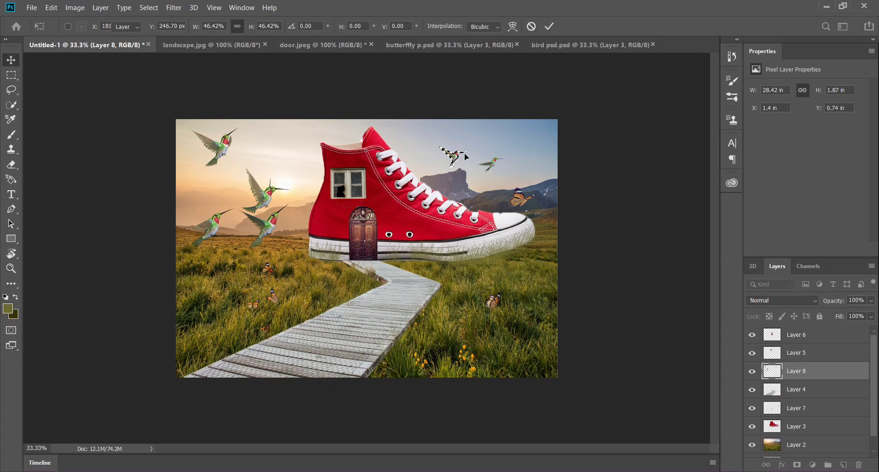
key("Return")
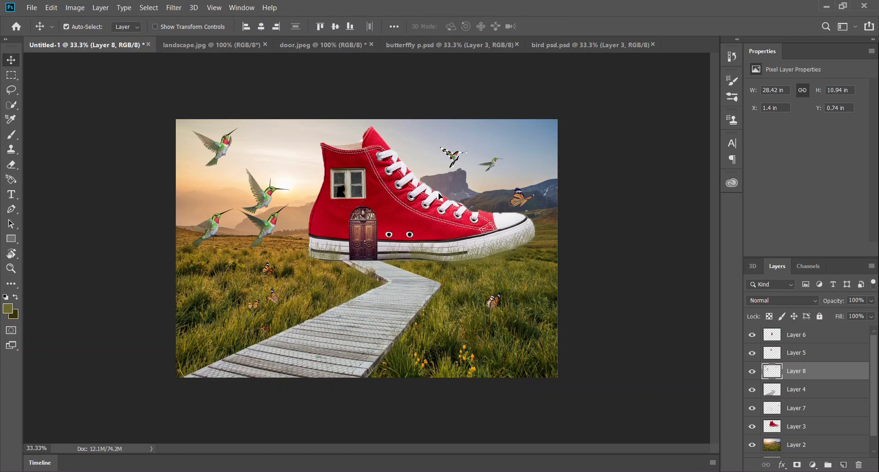
- Lasso a selection around the four remaining large hummingbirds beside the heel
left_click(311, 184)
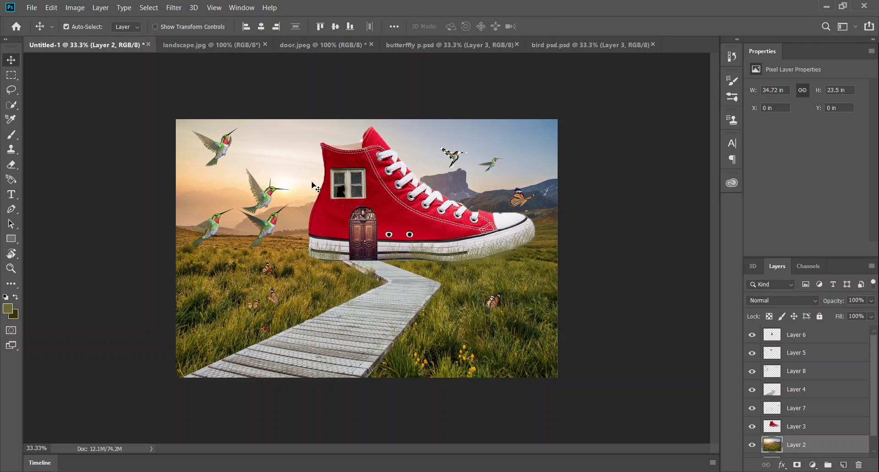
key("l")
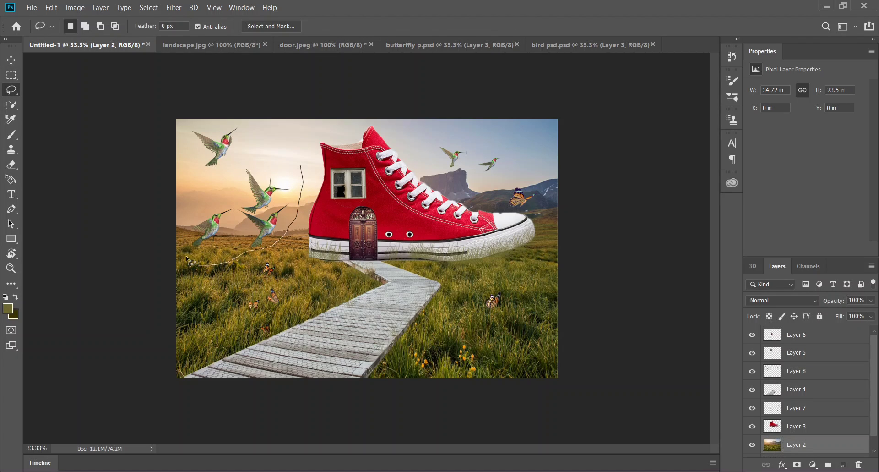
mouse_move(189, 145)
left_mouse_down()
mouse_move(277, 111)
mouse_move(311, 157)
left_mouse_up()
key("ctrl+t")
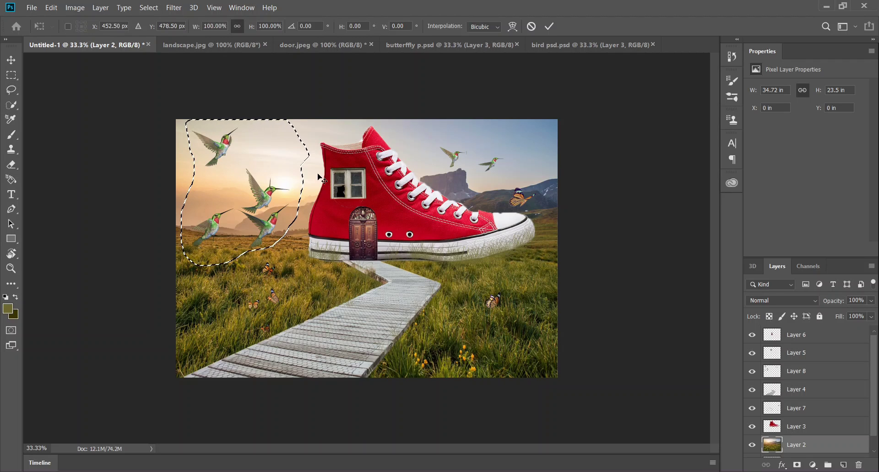
left_click_drag(309, 120, 257, 181)
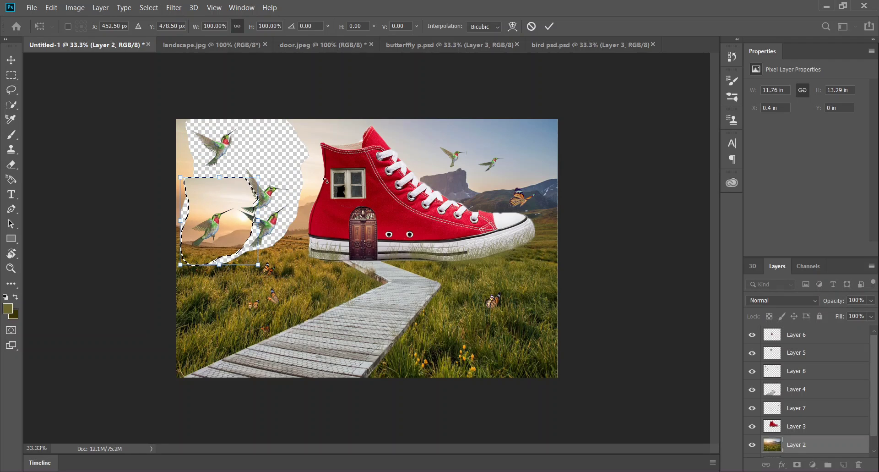
key("ctrl+z")
key("ctrl+z")
- Scale the four selected hummingbirds on Layer 8 to about 35.85% and place them in the sky above the sun
left_click(811, 371)
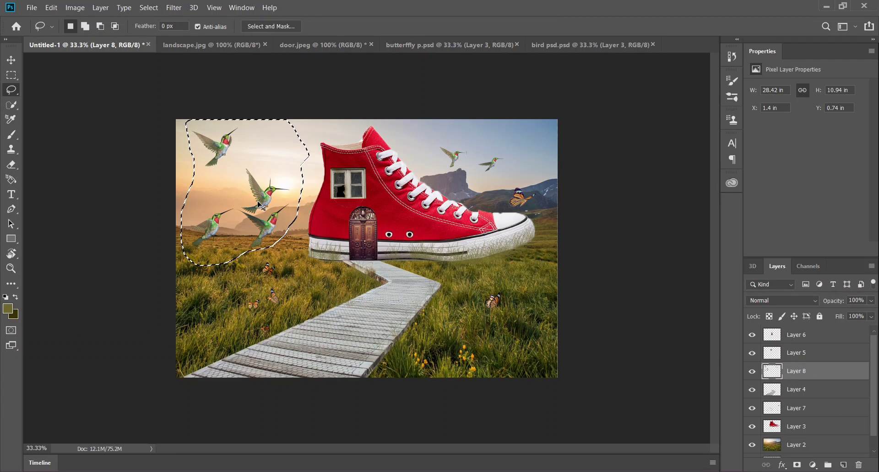
key("ctrl+t")
left_click_drag(310, 122, 275, 148)
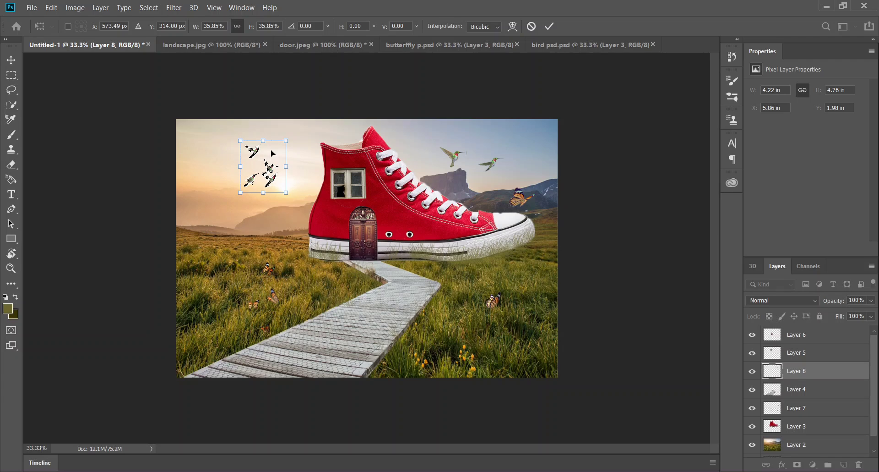
left_click_drag(272, 153, 248, 147)
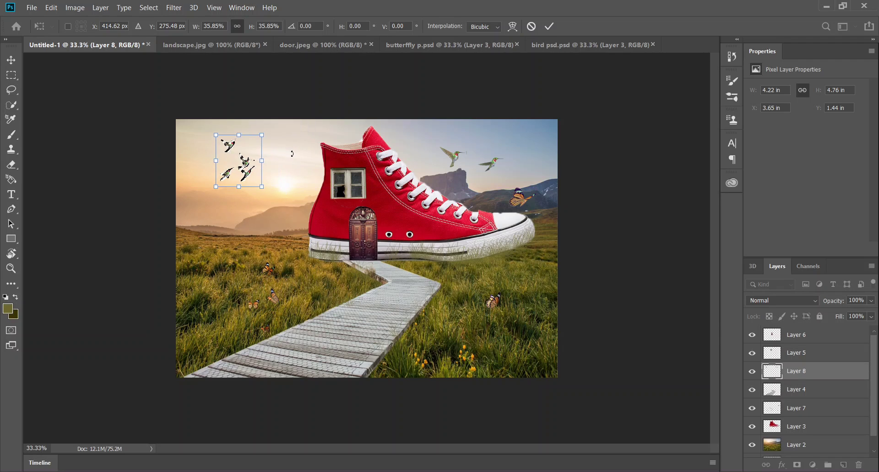
key("Return")
key("l")
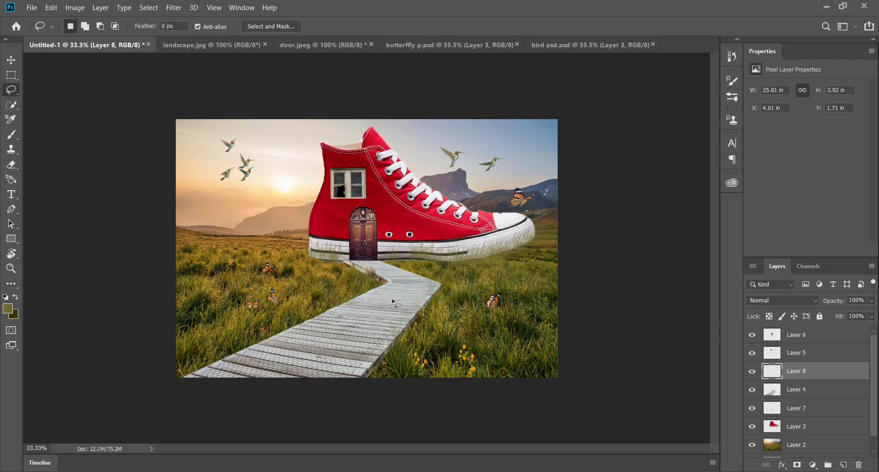
- Open the child.jpg photo from the Pictures folder
key("ctrl+o")
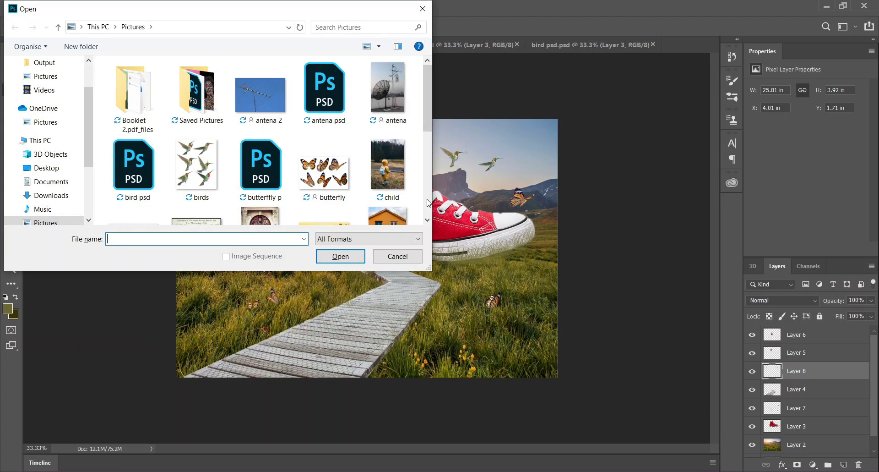
left_click(397, 154)
left_click(340, 256)
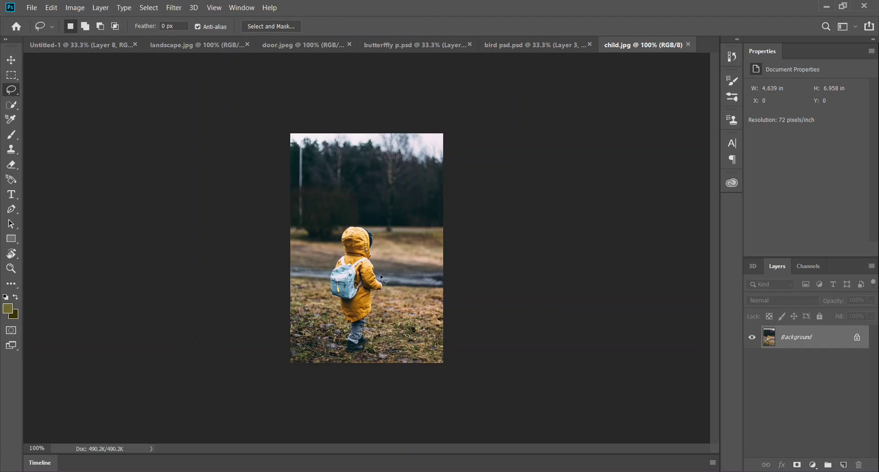
- Quick-select the child in the yellow raincoat, from the hood down to the shoes
key("z")
left_click(376, 261)
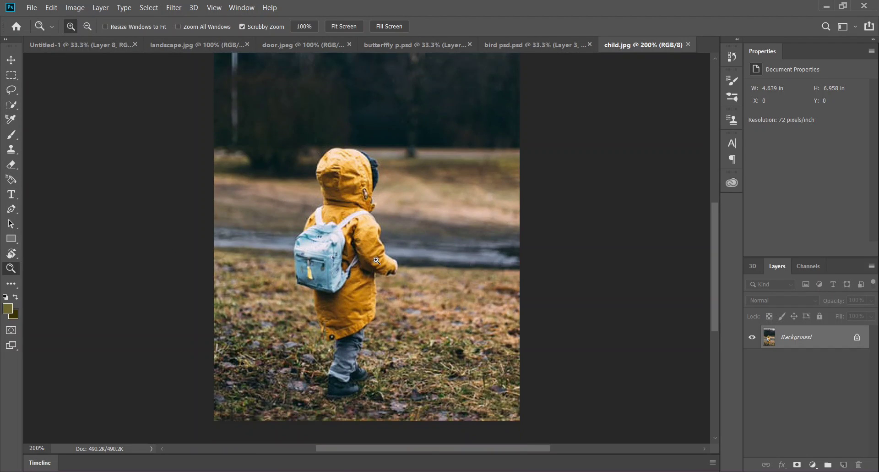
key("w")
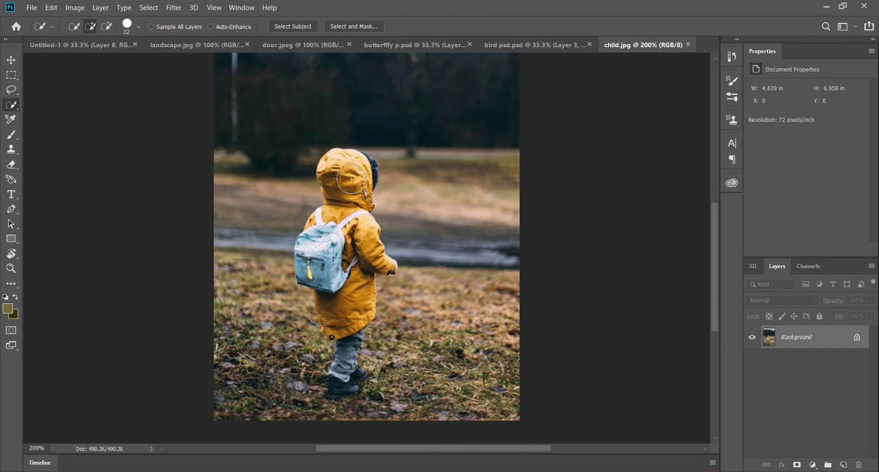
mouse_move(351, 179)
left_mouse_down()
mouse_move(342, 195)
mouse_move(356, 300)
mouse_move(350, 354)
left_mouse_up()
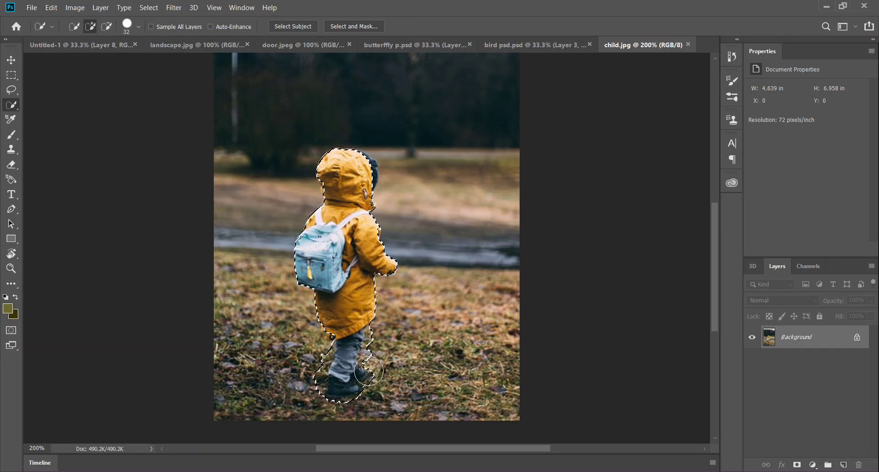
- Subtract the grass around the child's legs and shoes from the selection, and add the dark edge inside the hood
key("z")
left_click(329, 386)
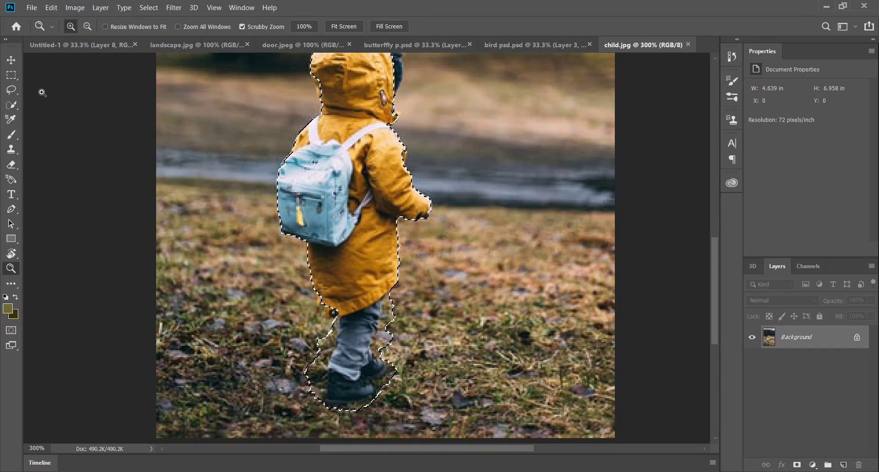
key("w")
left_click(108, 27)
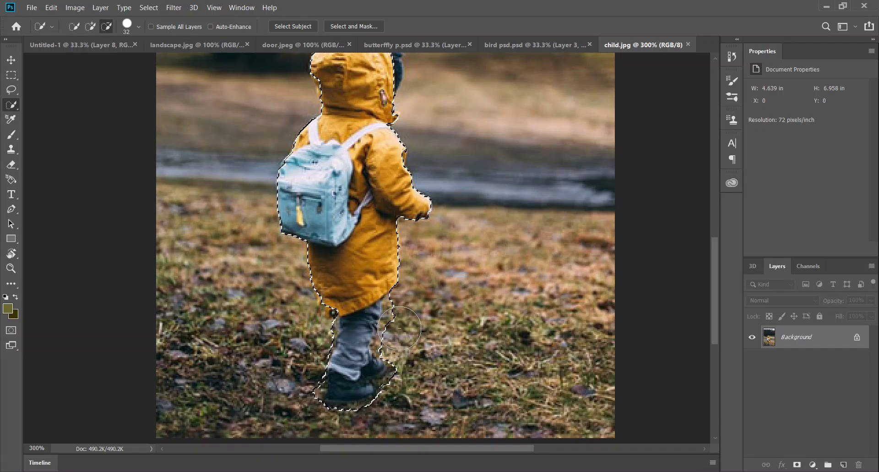
scroll(451, 243, "up", 2)
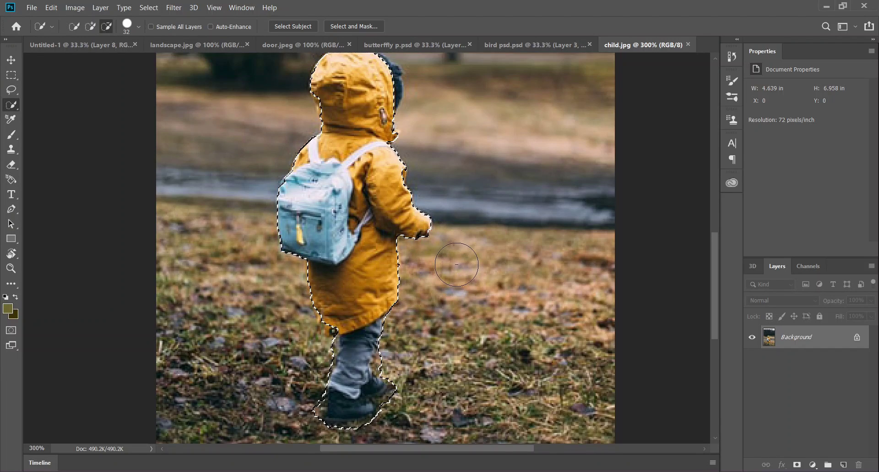
scroll(453, 267, "down", 2)
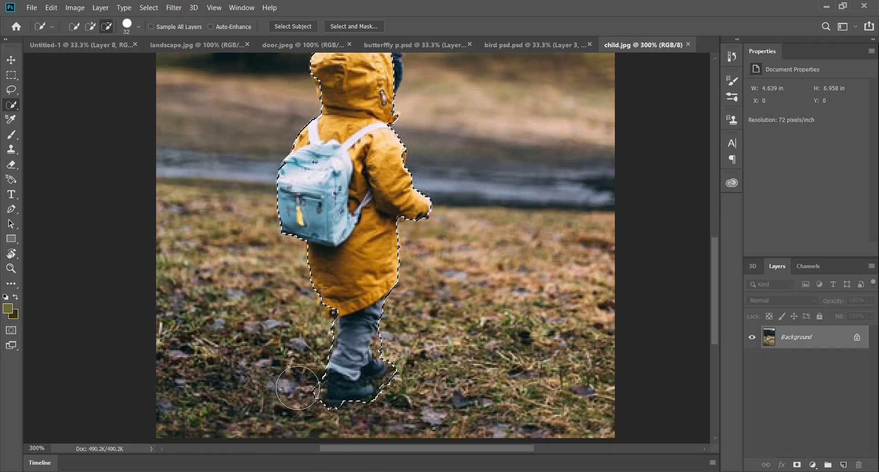
left_click_drag(298, 387, 308, 387)
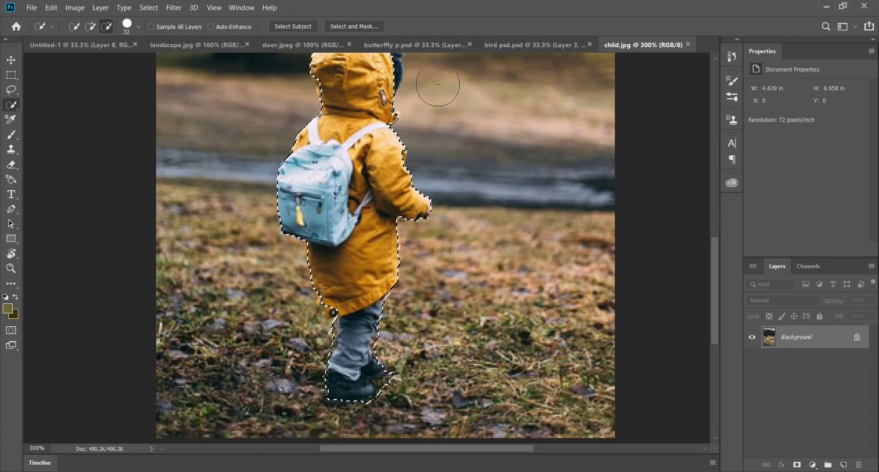
scroll(459, 195, "up", 1)
left_click(91, 29)
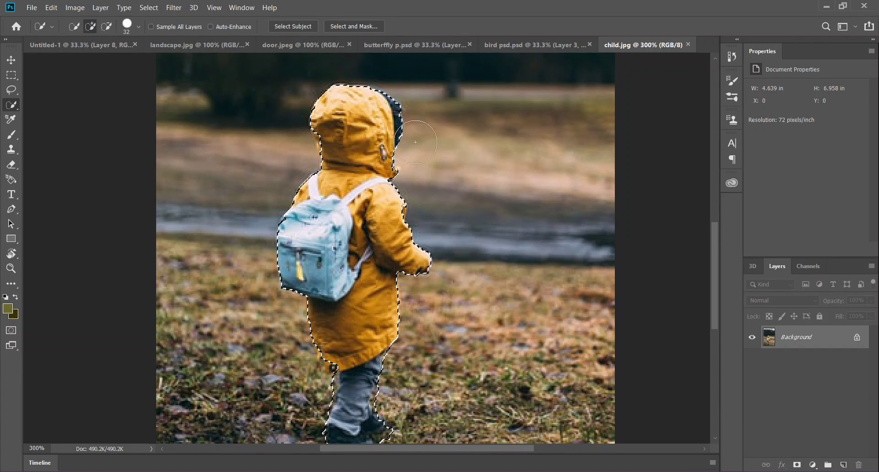
- Move the selected child into the Untitled-1 composite, scale it to about 249.67% and stand it on the near part of the boardwalk
key("v")
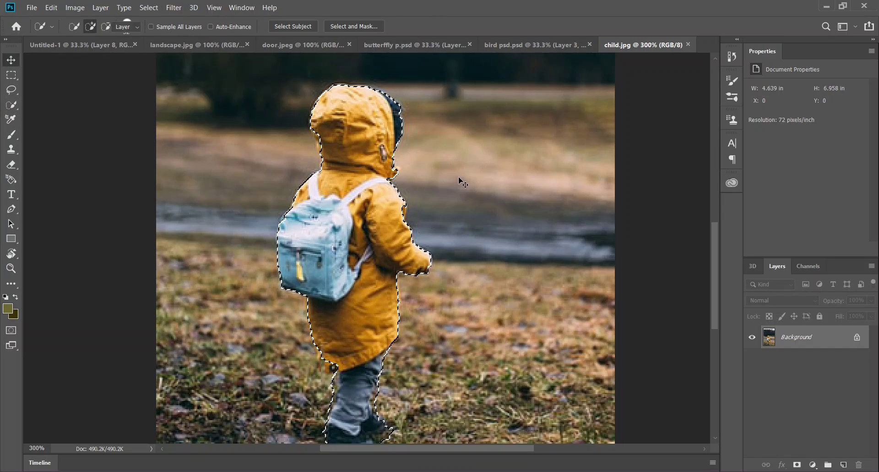
mouse_move(348, 206)
left_mouse_down()
mouse_move(241, 171)
mouse_move(68, 20)
mouse_move(73, 45)
mouse_move(306, 327)
left_mouse_up()
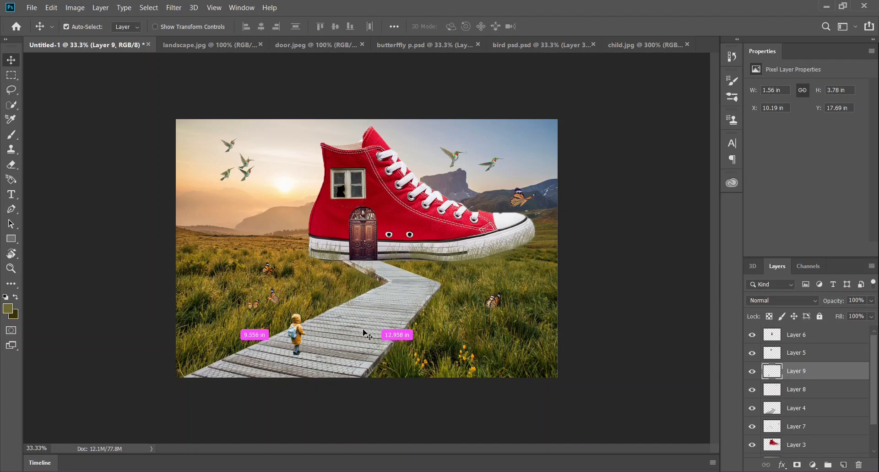
key("ctrl+t")
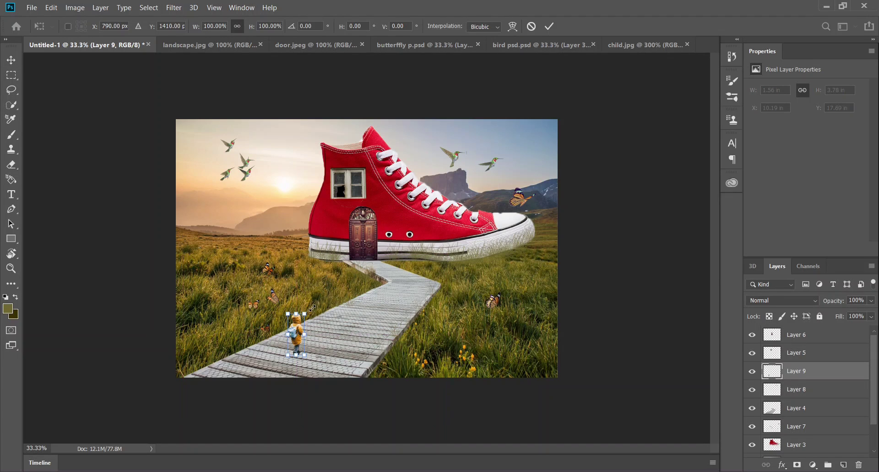
left_click_drag(312, 307, 341, 285)
left_click_drag(288, 313, 280, 317)
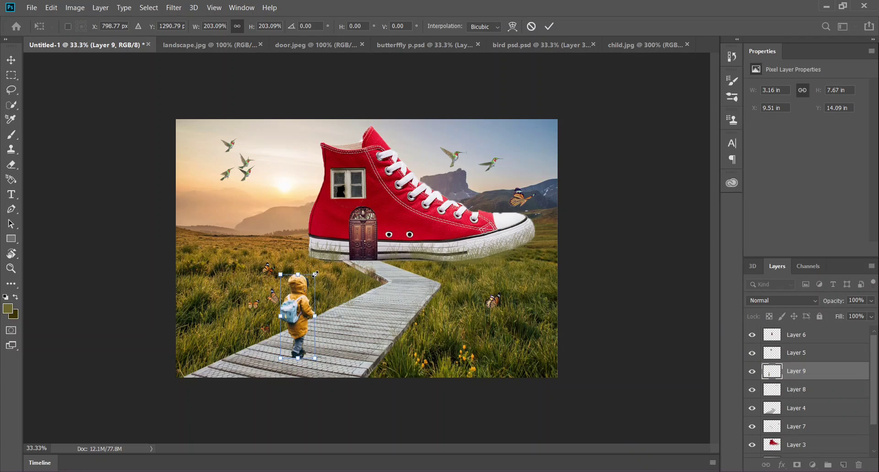
left_click_drag(315, 274, 323, 255)
left_click_drag(300, 296, 235, 315)
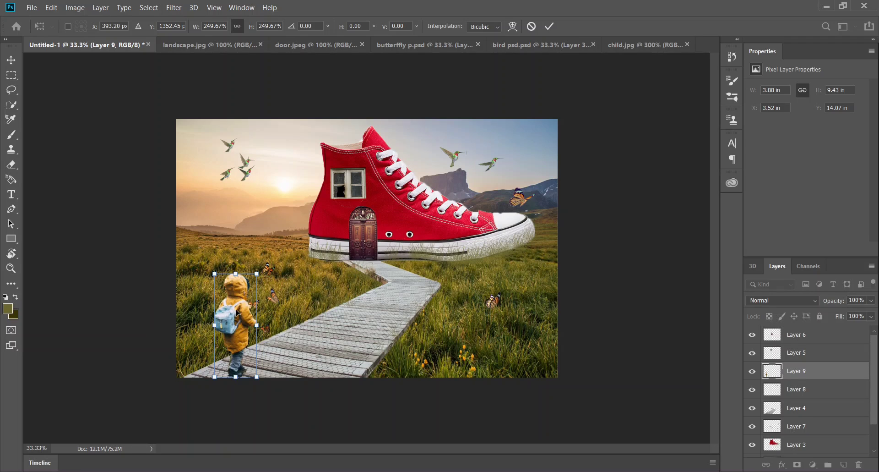
left_click_drag(237, 312, 324, 310)
key("Return")
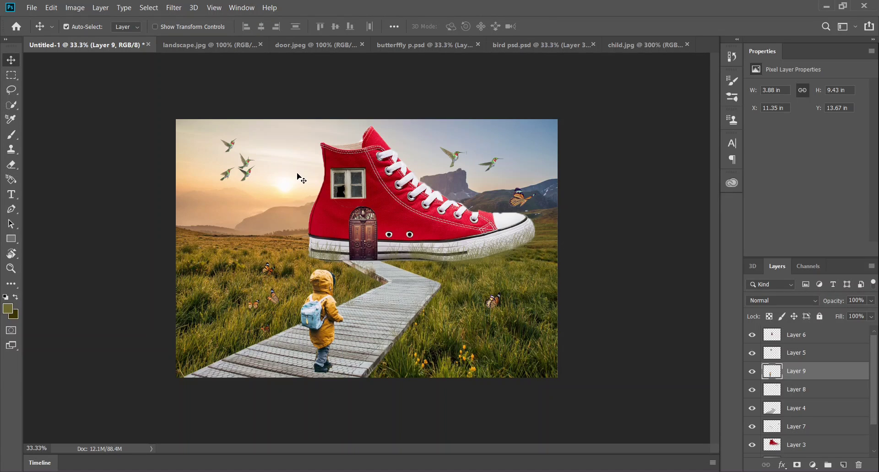
- Desaturate the sun's glow on Layer 2 using the Sponge tool at 243 px size and 50% flow
key("o")
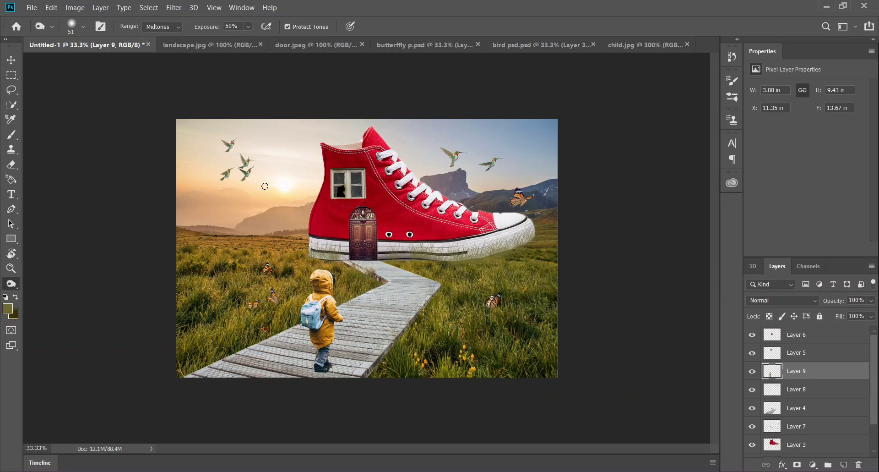
right_click(11, 284)
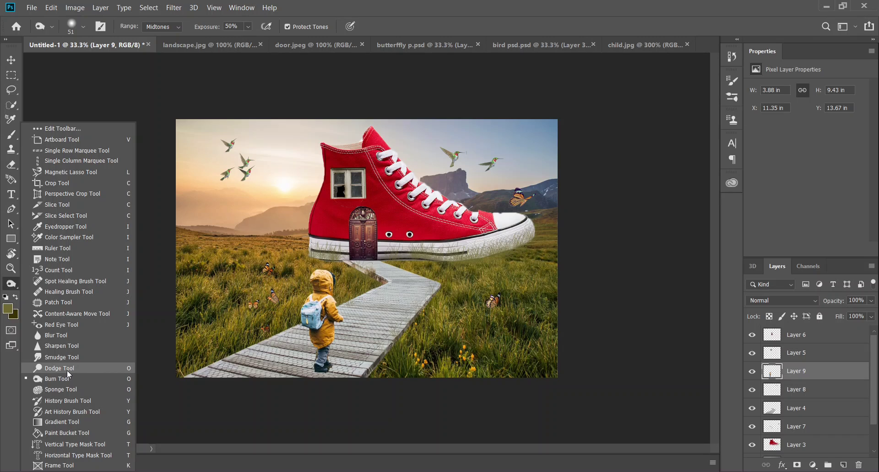
left_click(68, 387)
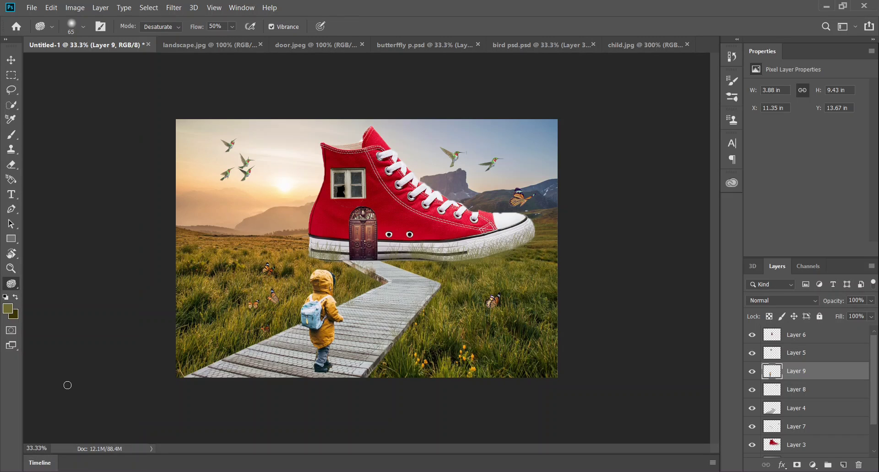
left_click(83, 27)
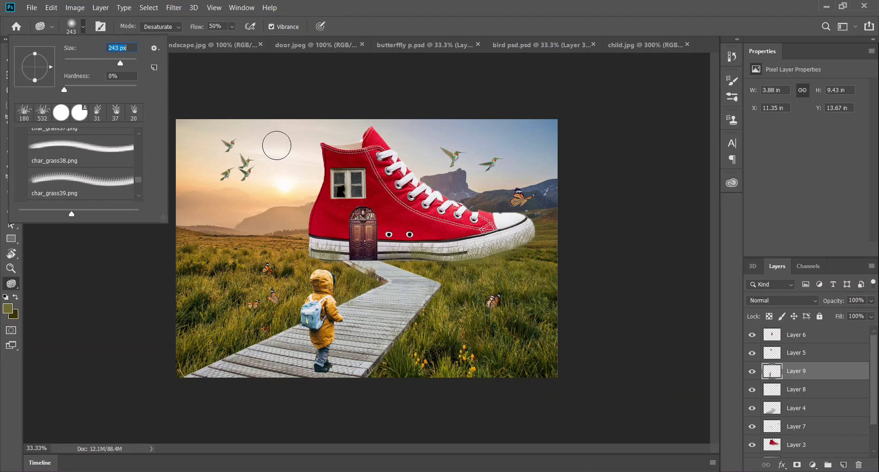
left_click(287, 173)
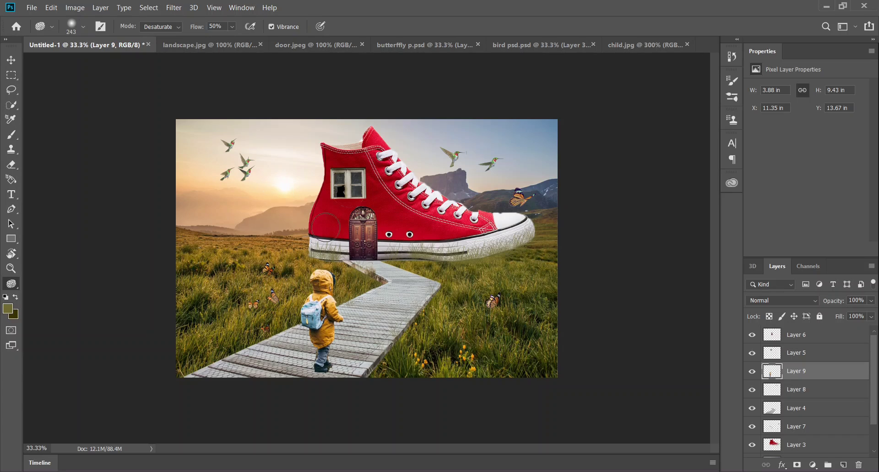
scroll(825, 379, "down", 2)
left_click(802, 433)
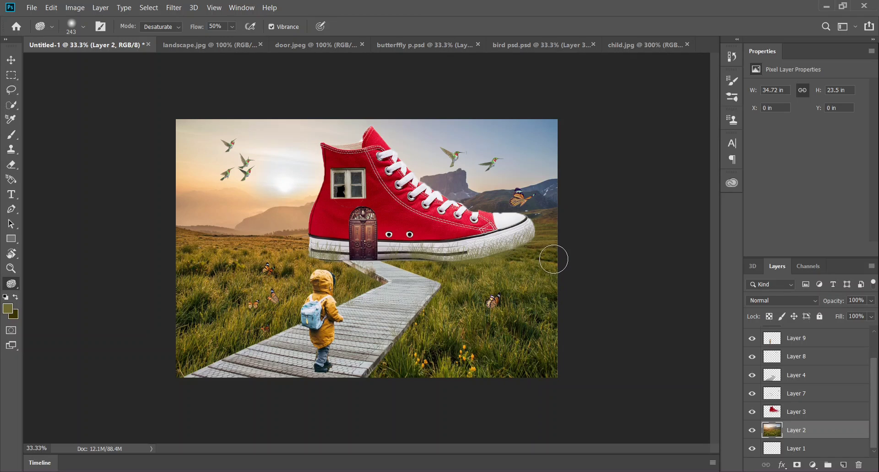
key("z")
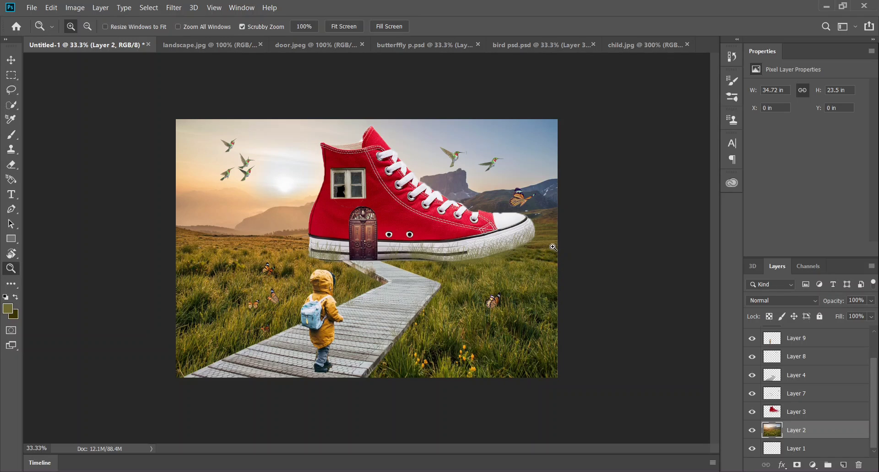
left_click(460, 172)
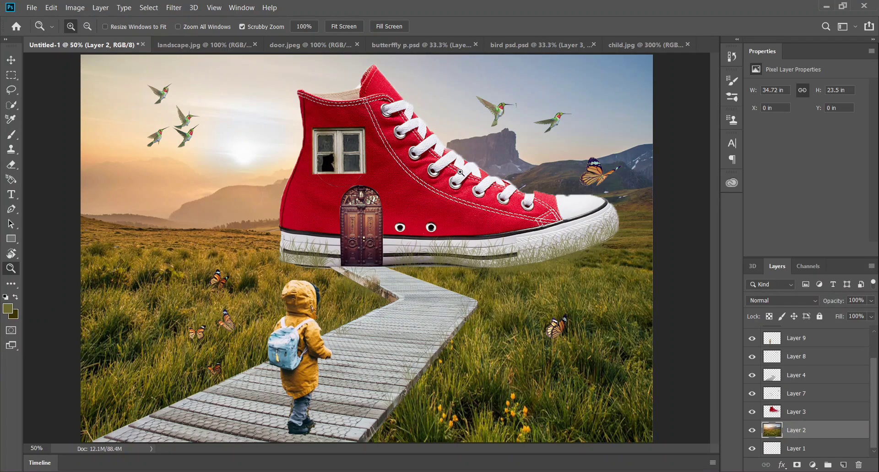